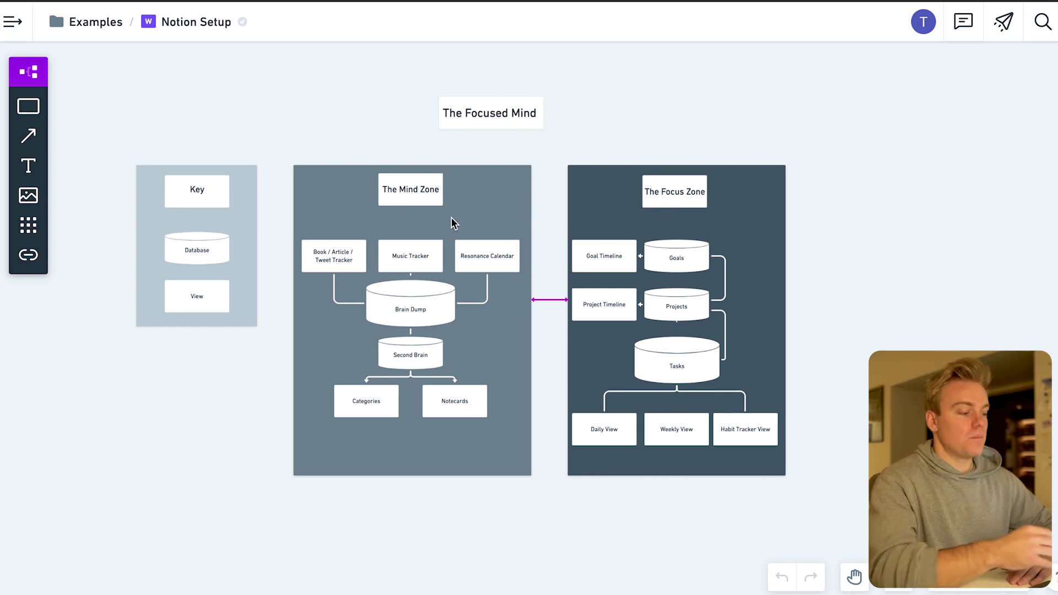
scroll(785, 242, "up", 3)
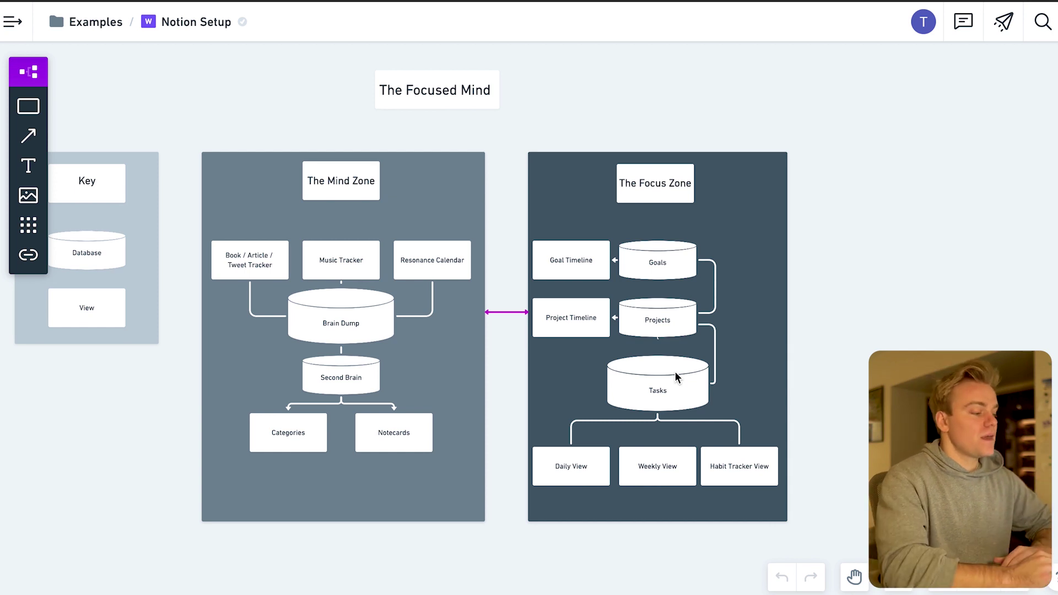
scroll(348, 294, "left", 2)
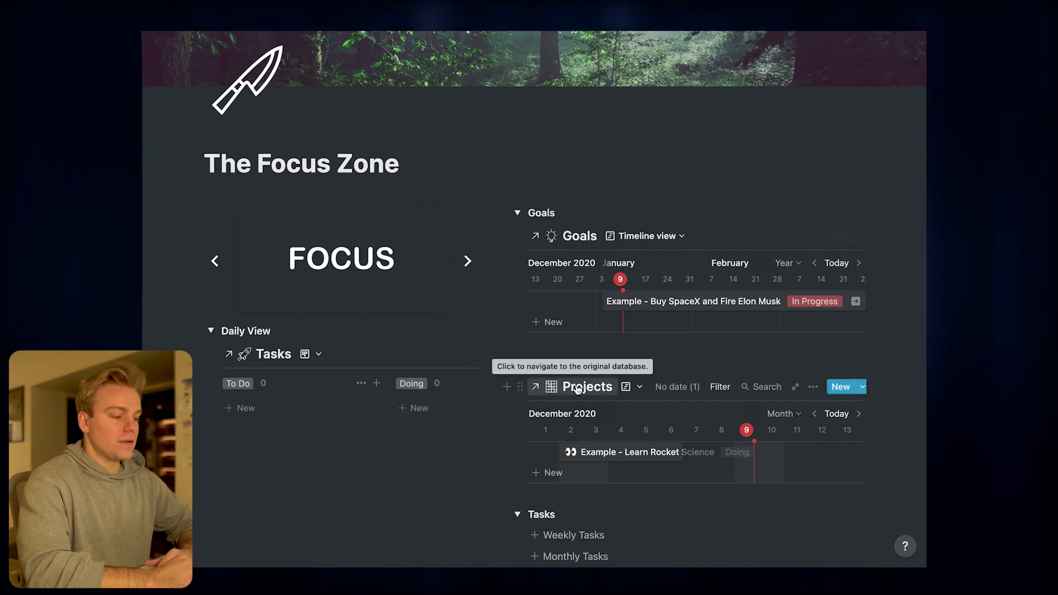
scroll(577, 388, "down", 5)
scroll(573, 346, "up", 2)
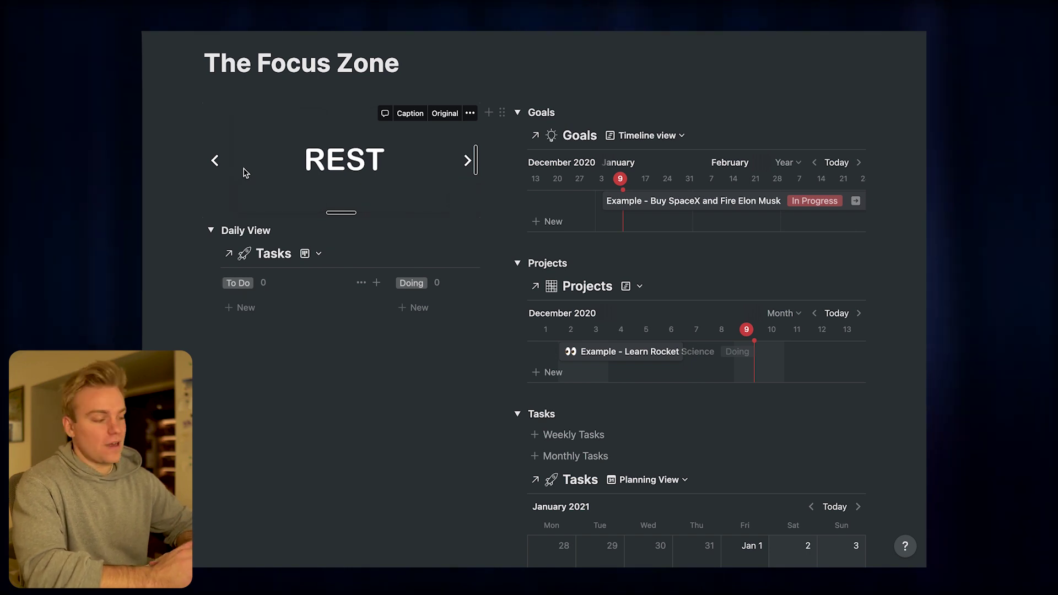
left_click(214, 162)
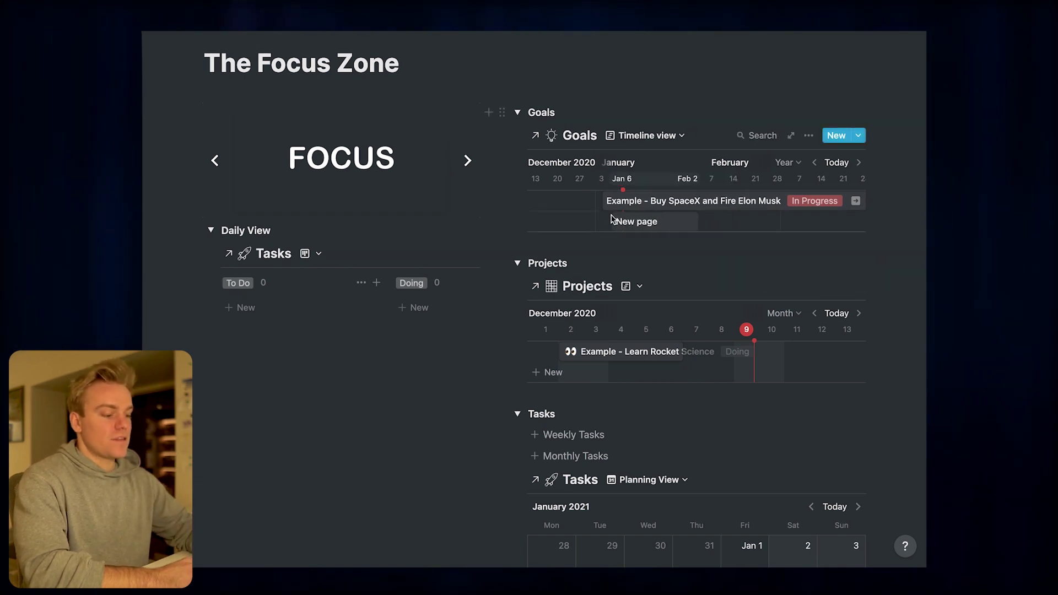
Add a new entry to the Goals timeline and stretch it to run from Jan 4 to Feb 24, 2021.
left_click(605, 216)
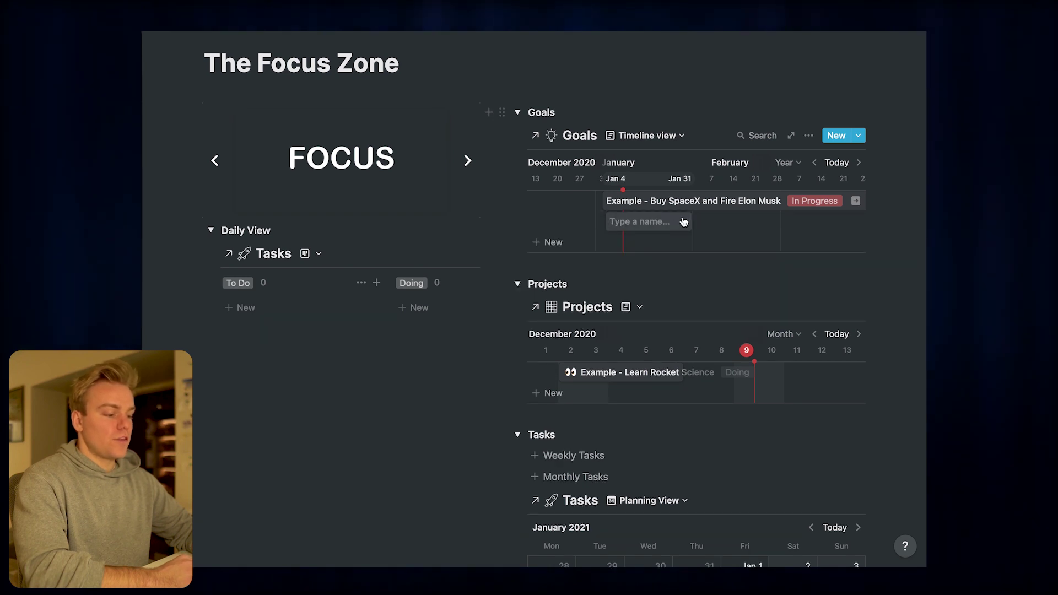
left_click_drag(709, 222, 766, 223)
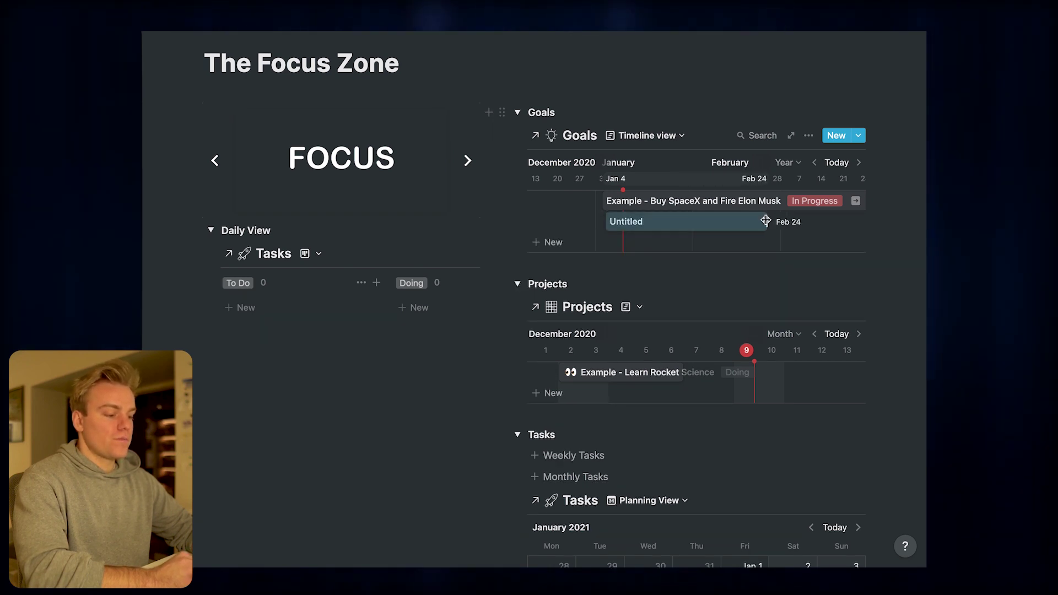
Open the new goal's page, title it "Lose 5kgs of weight" and apply the Goal template.
left_click(712, 223)
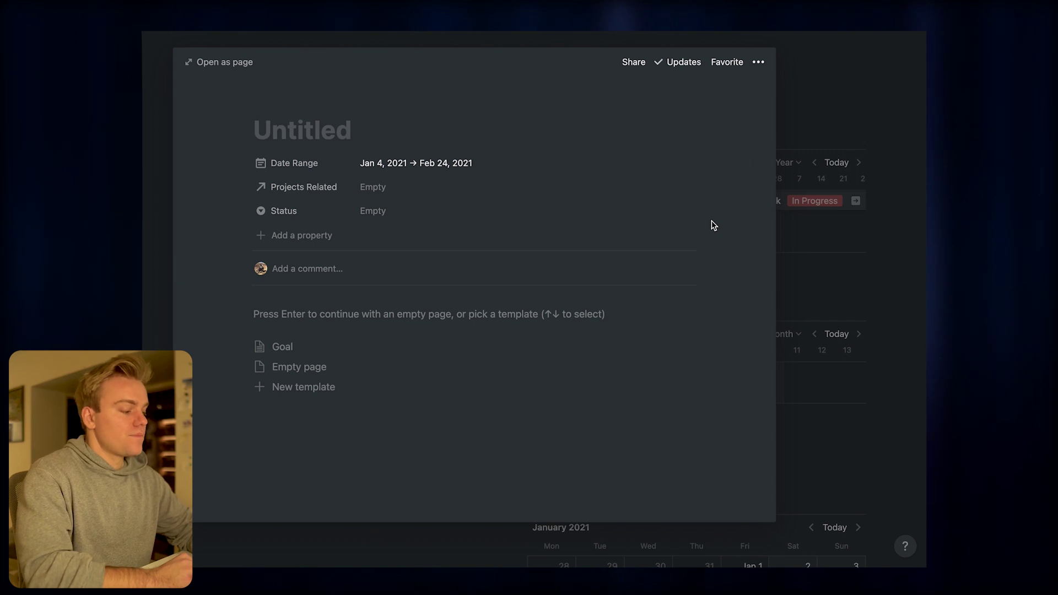
left_click(334, 353)
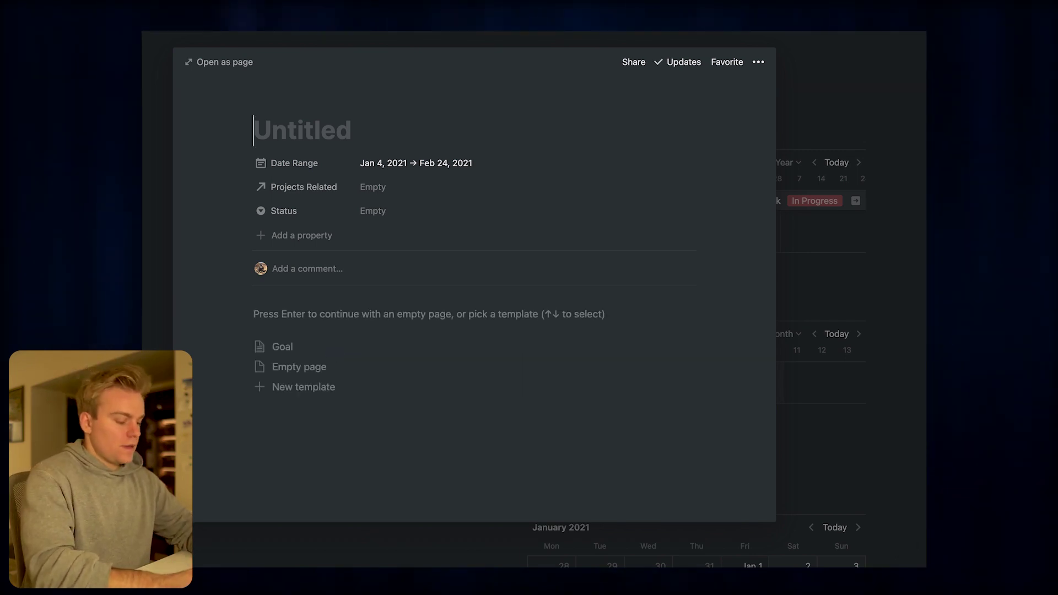
type("Lose 5kgs of weight")
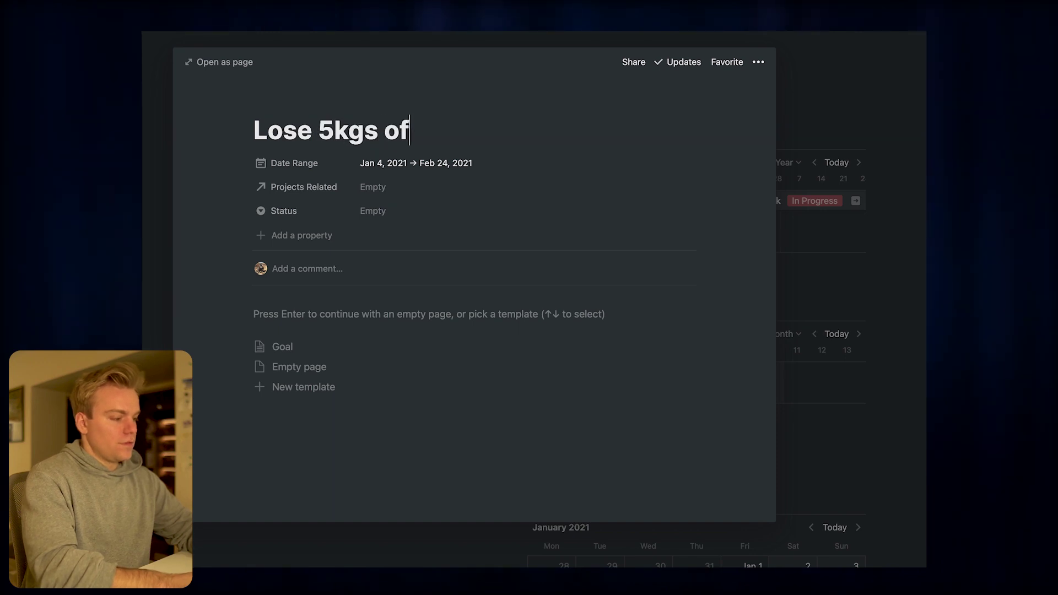
left_click(281, 346)
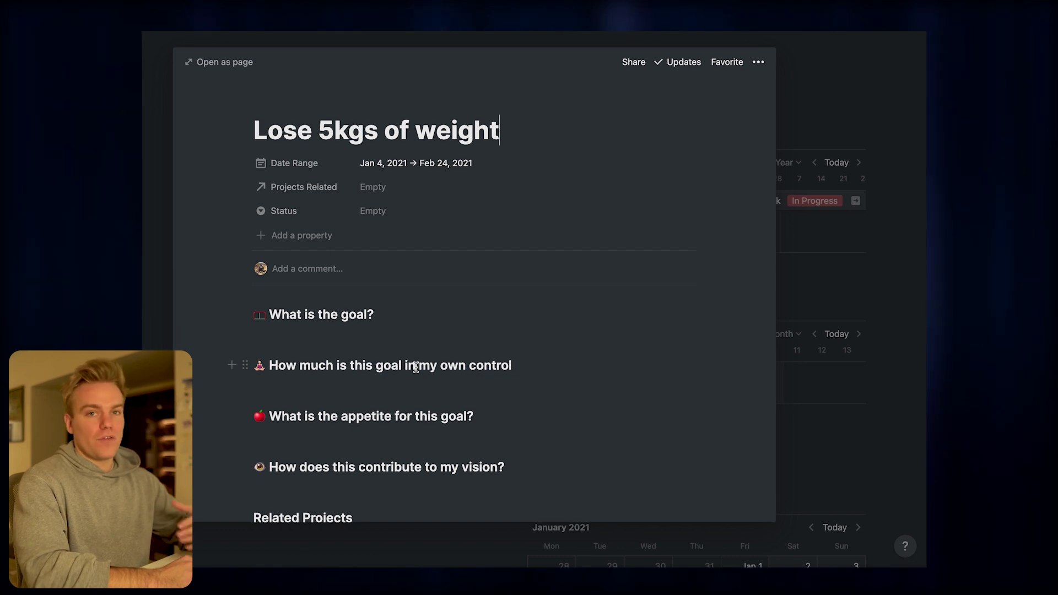
Under "What is the goal?", write "Lose 5 kgs of weight, preferably as much fat as possible".
left_click(413, 315)
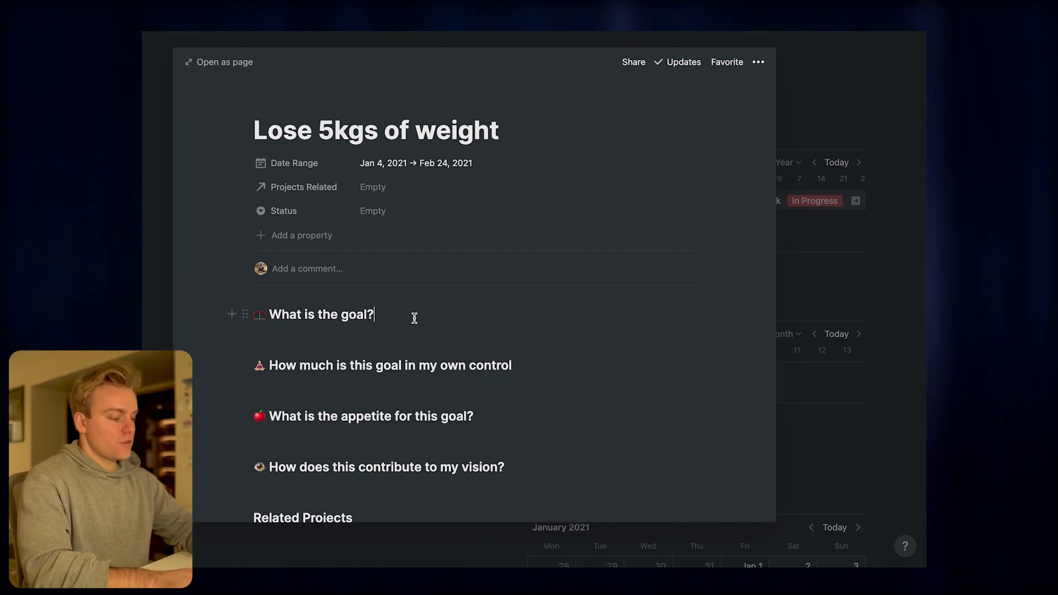
key("Return")
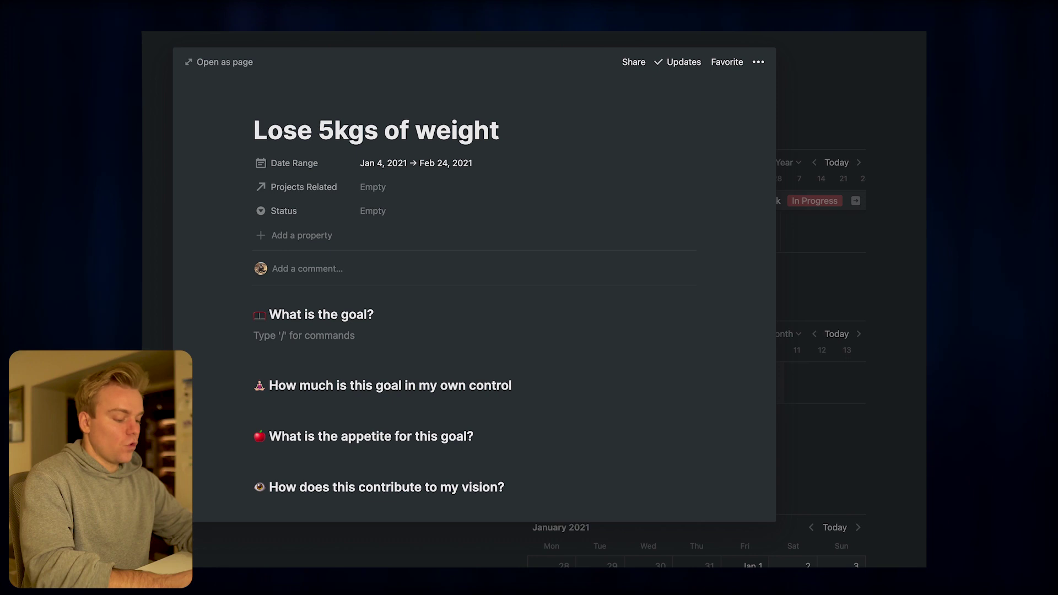
type("Lose 5 ")
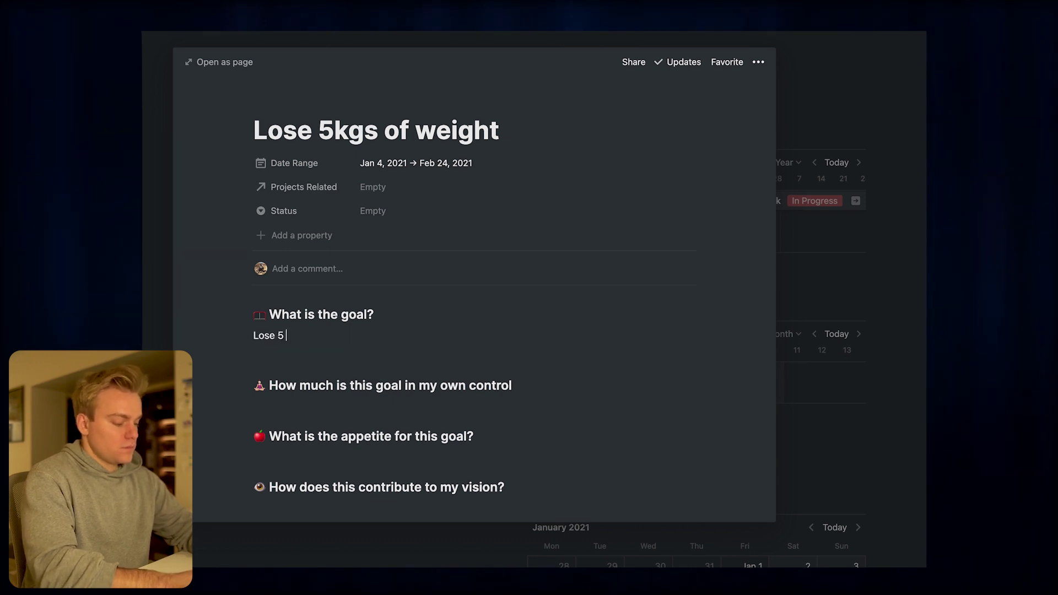
type("kgs of weight, ")
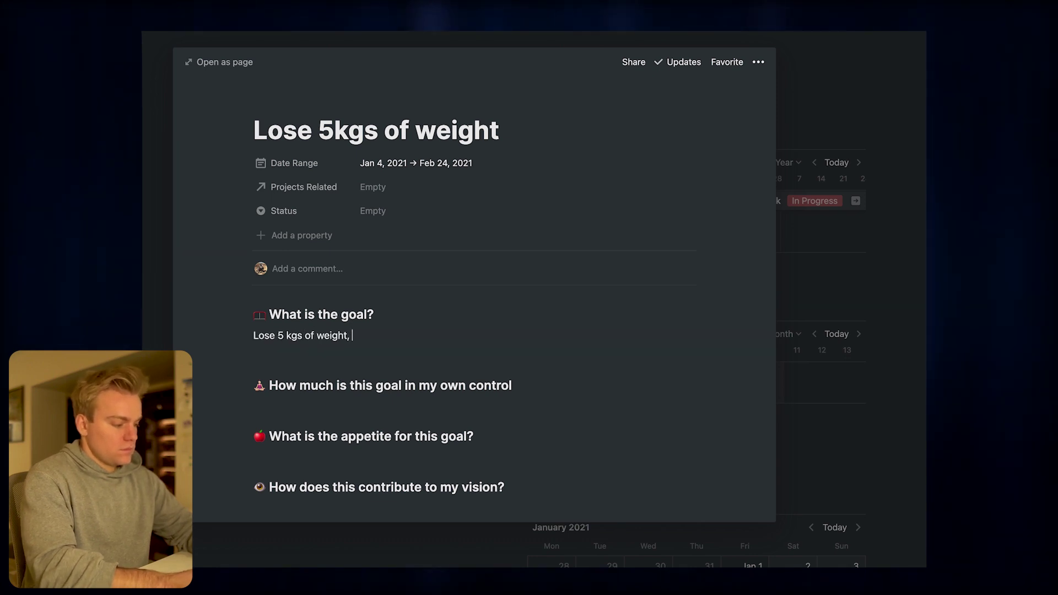
type("preferably as m")
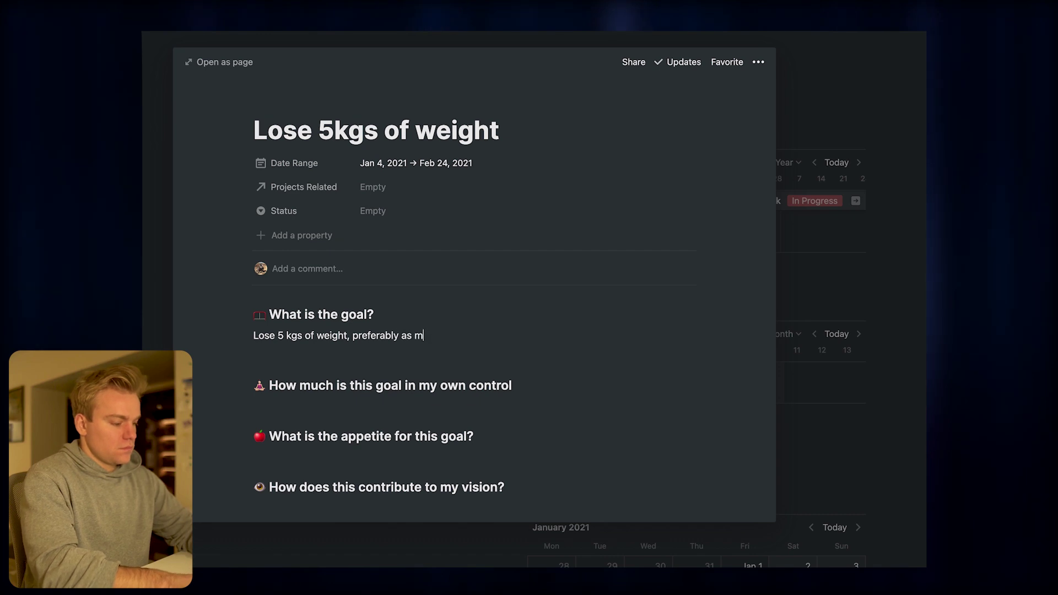
type("uch fat as possible")
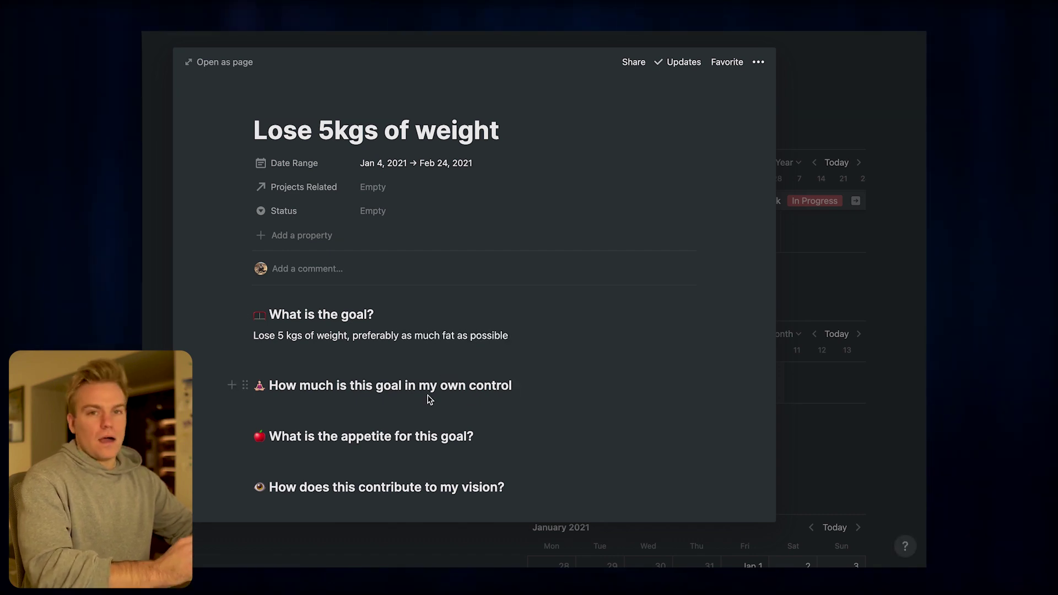
Answer the question about how much the goal is in my own control with "10/10".
key("Down")
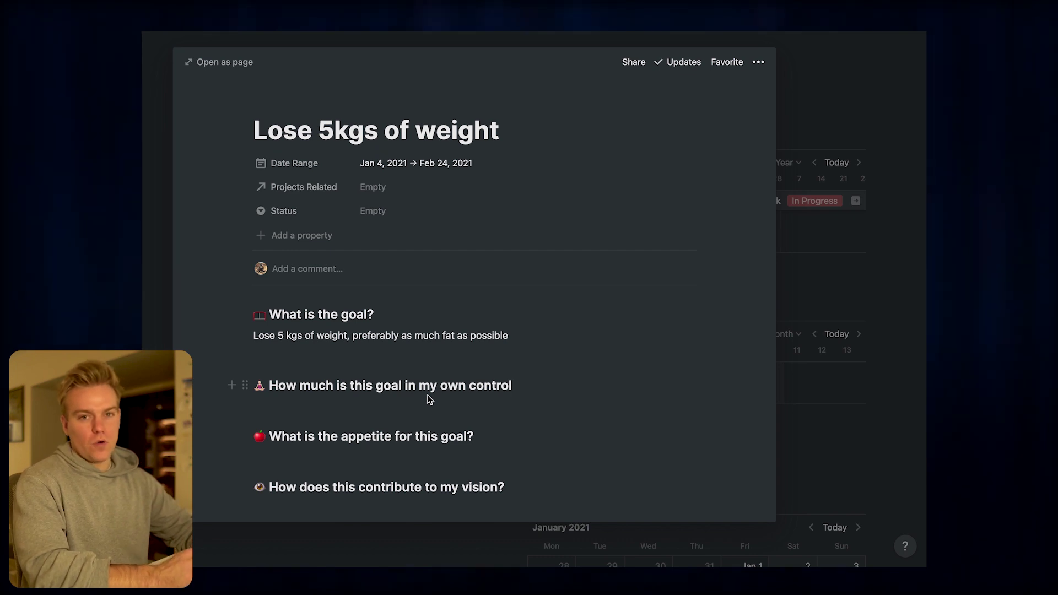
key("Return")
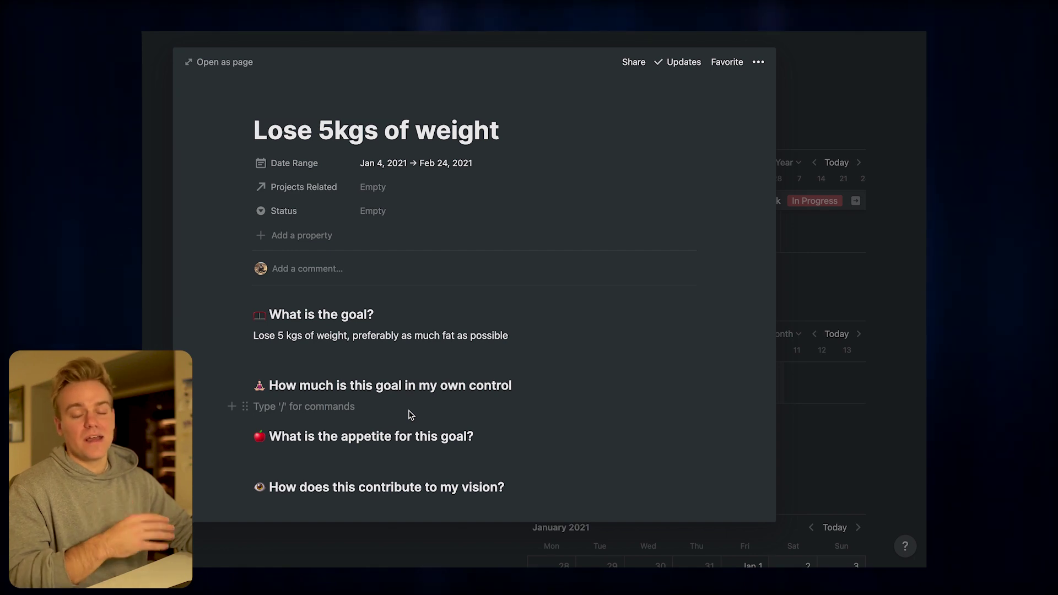
type("10/10")
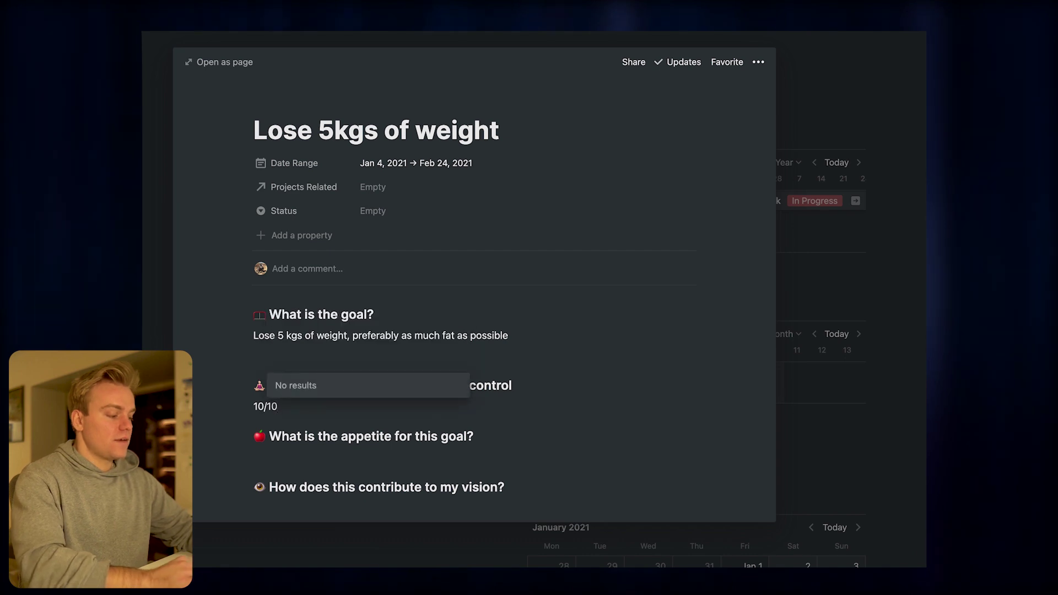
Enter "4 months" as the goal's appetite and "I need to be healthy and happy to make the best videos possible" as its vision contribution.
left_click(402, 461)
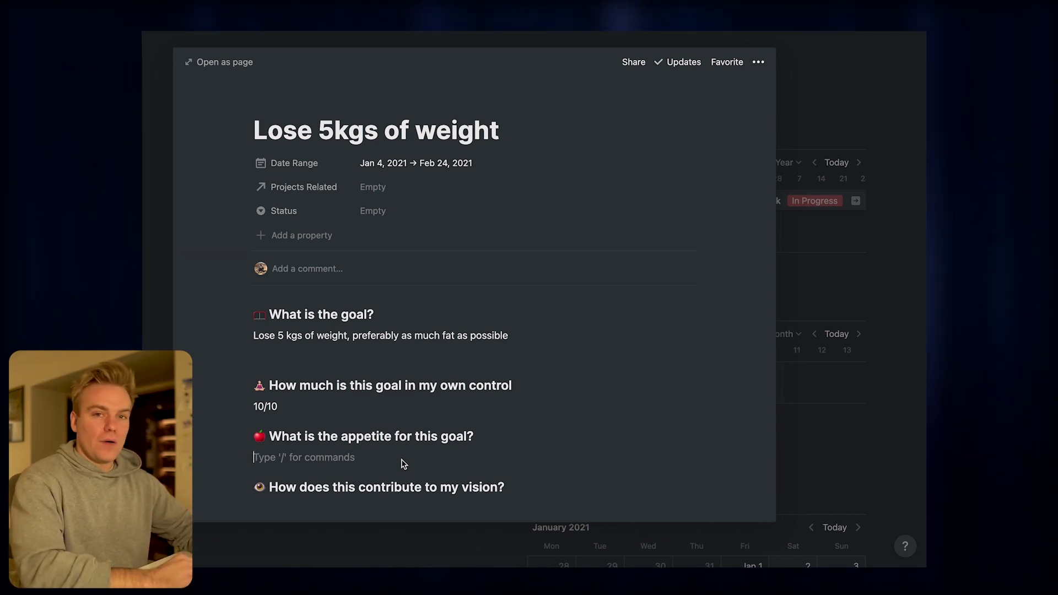
scroll(402, 460, "down", 1)
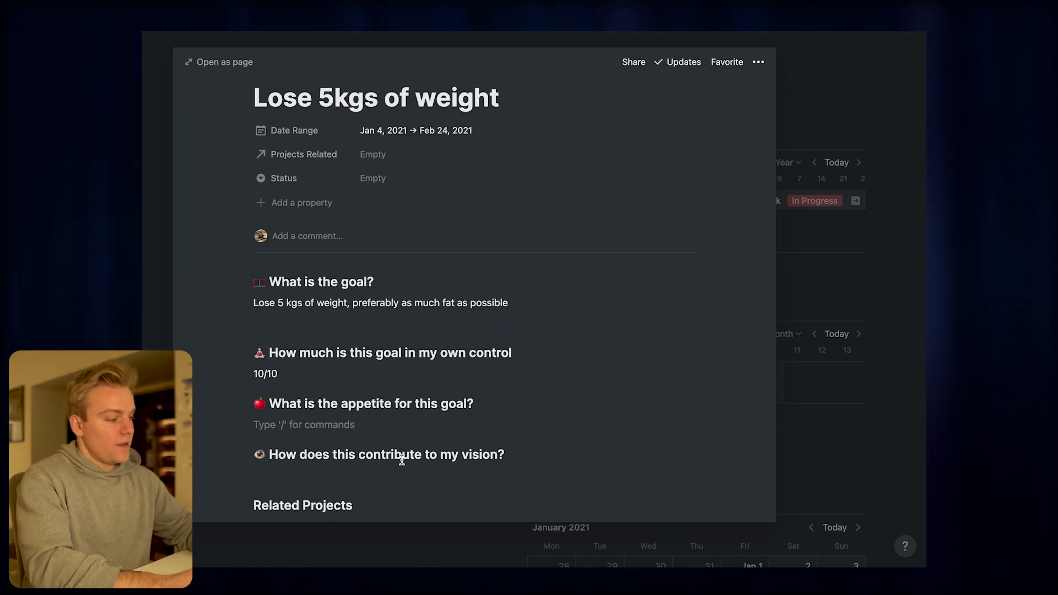
type("4 months")
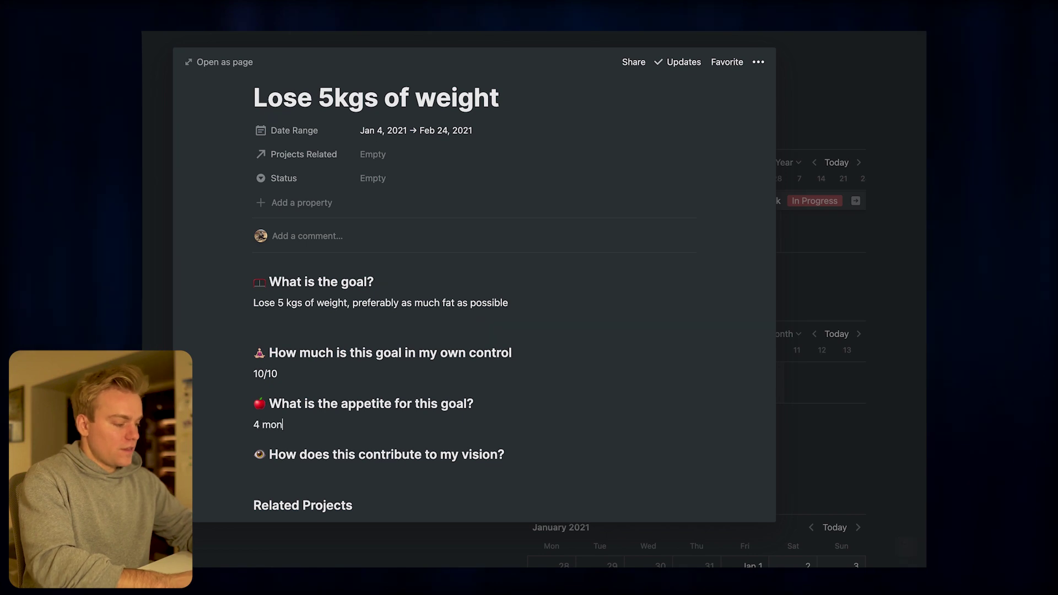
left_click(359, 474)
scroll(359, 475, "down", 2)
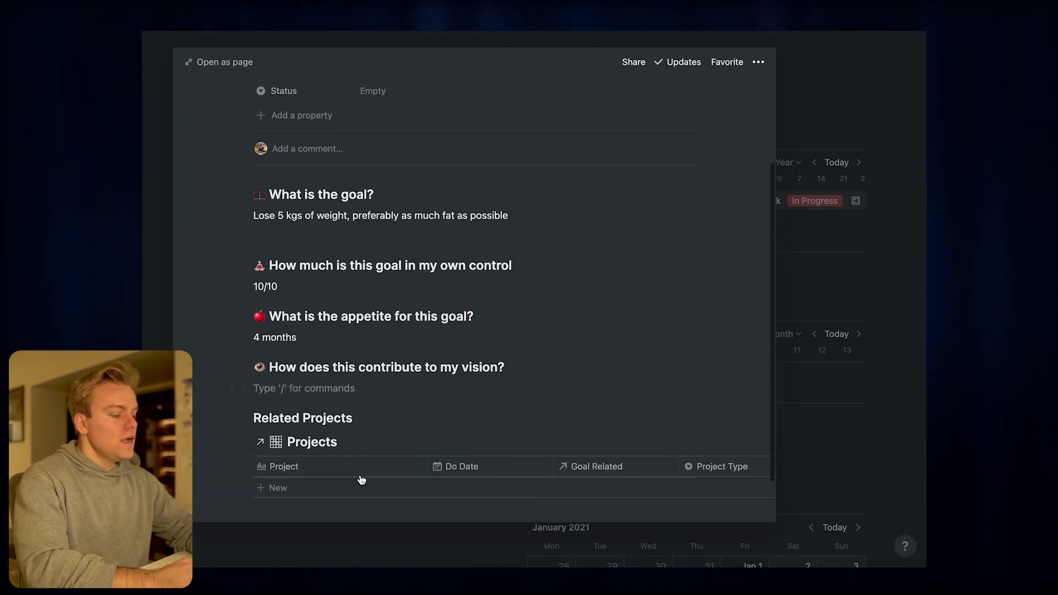
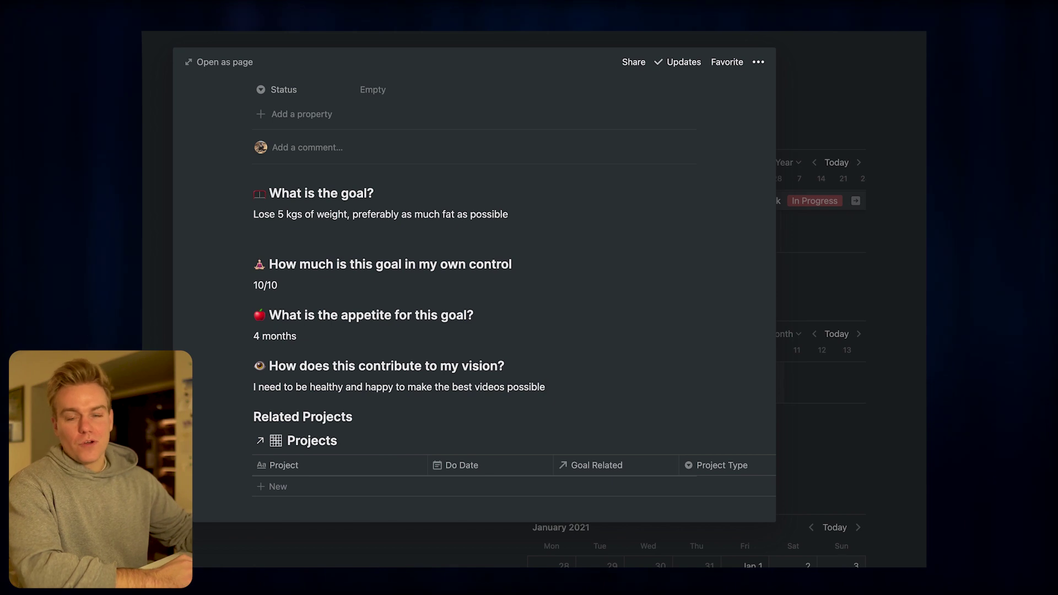
Add a project named "Complete joe wicks 6 week diet plan" to the goal's Related Projects table.
scroll(309, 468, "down", 2)
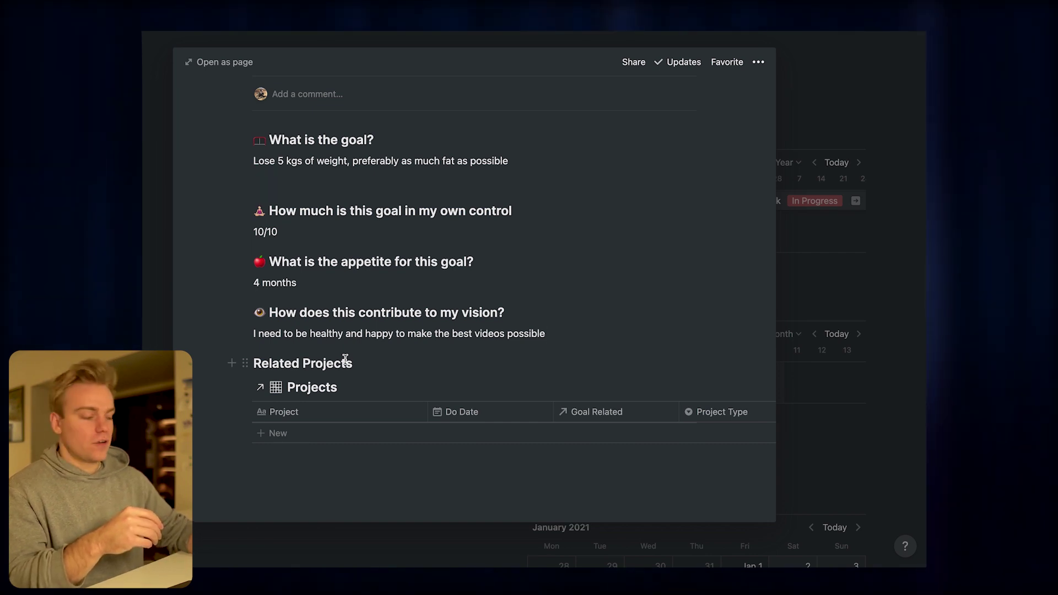
left_click(302, 435)
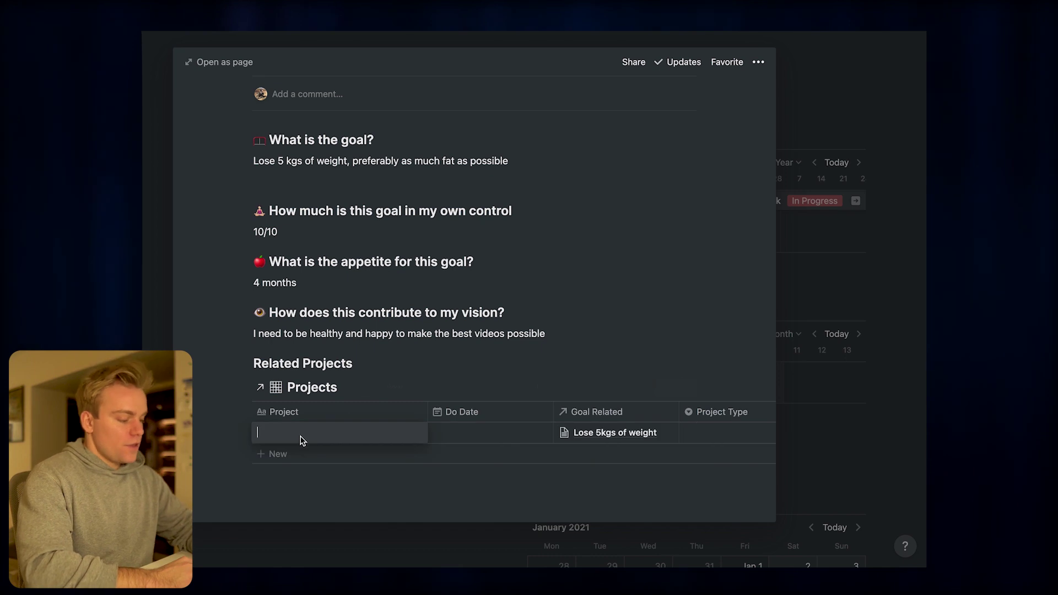
type("Complete ")
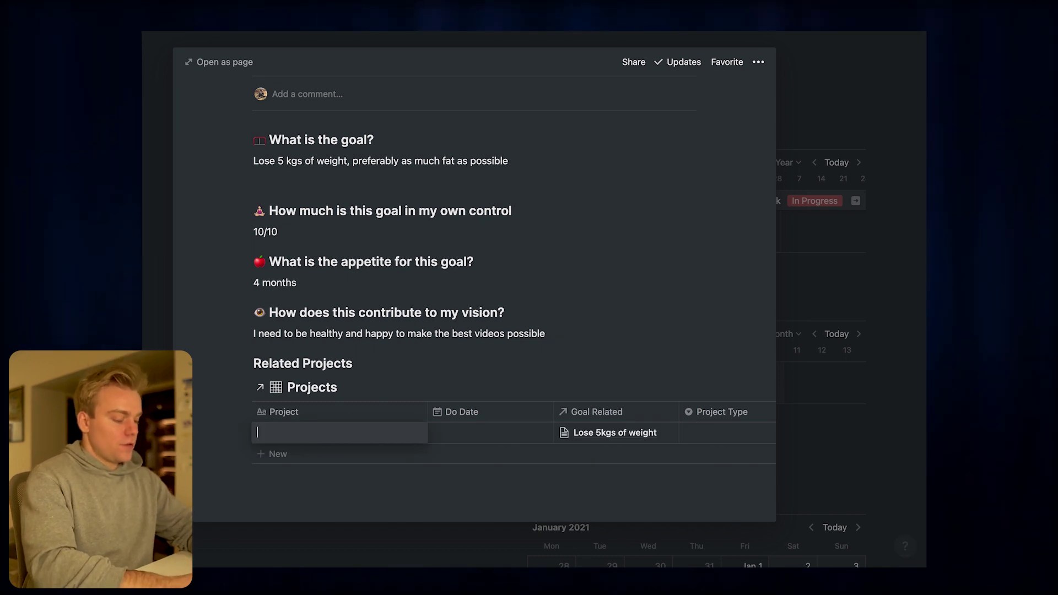
type("joe wicks 6 week")
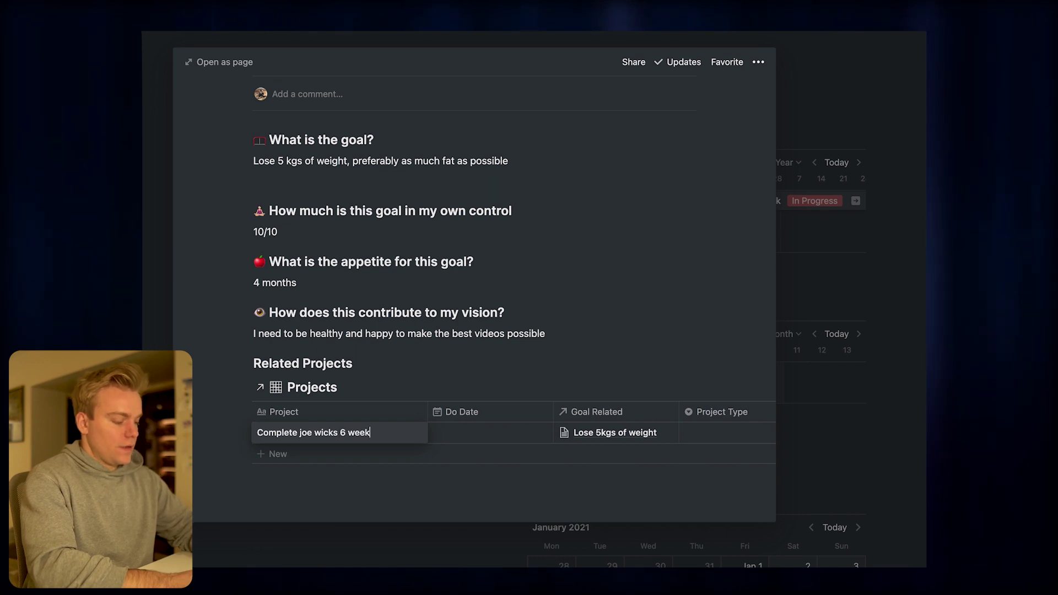
type(" diet plan")
Add a second related project named "Complete Jef Nippard 6 week training programme".
left_click(288, 455)
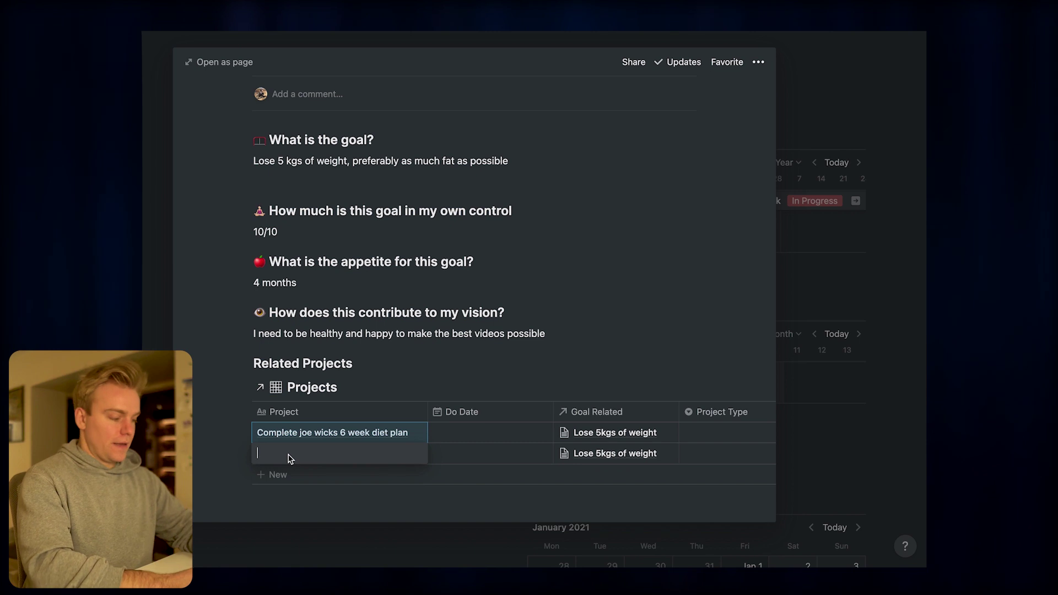
type("Complete Jef Nipp")
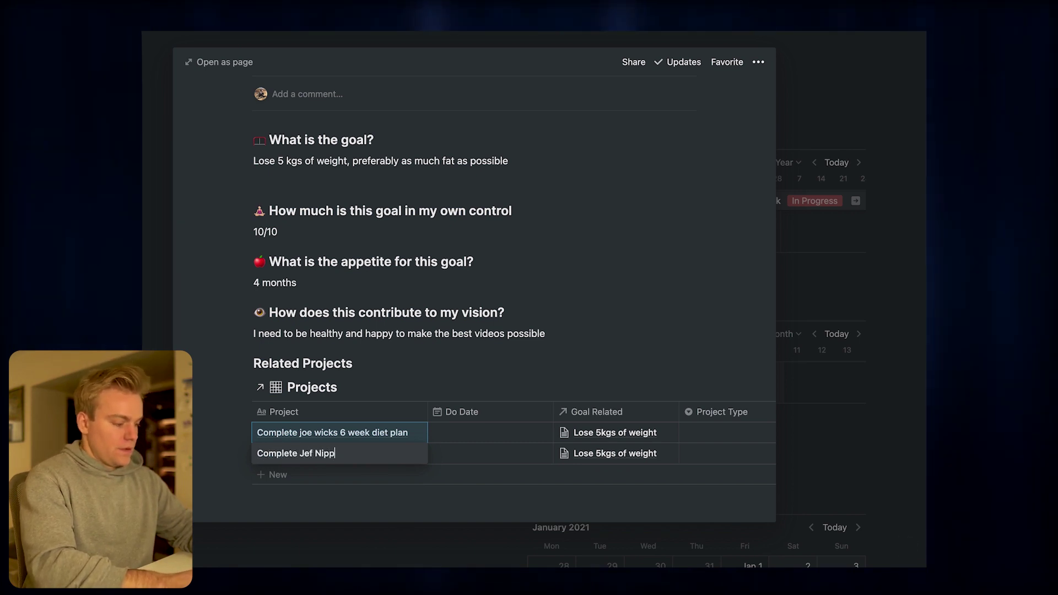
type("ard 6 ")
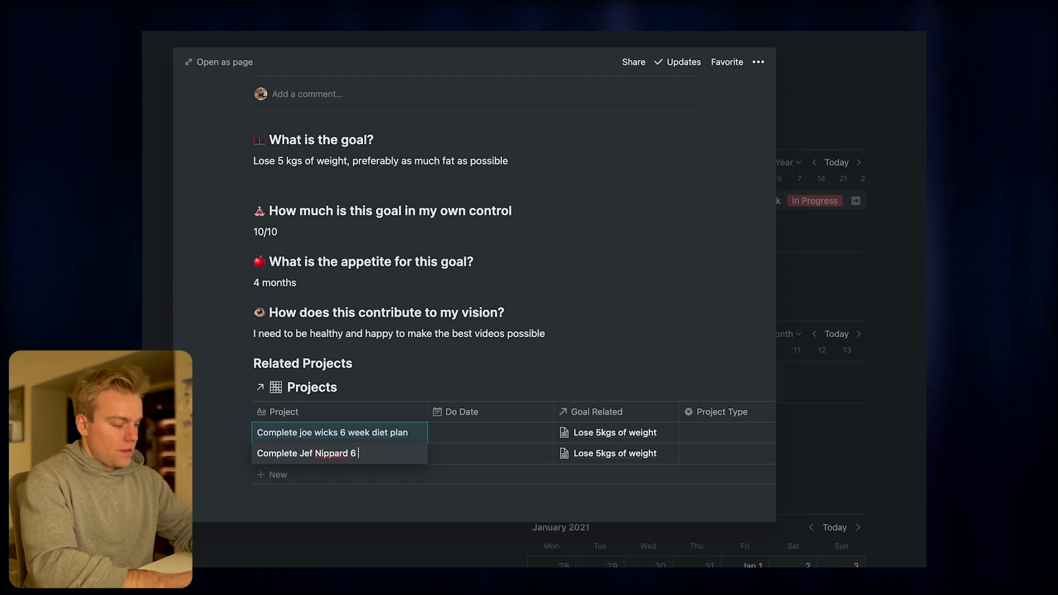
type("week training p")
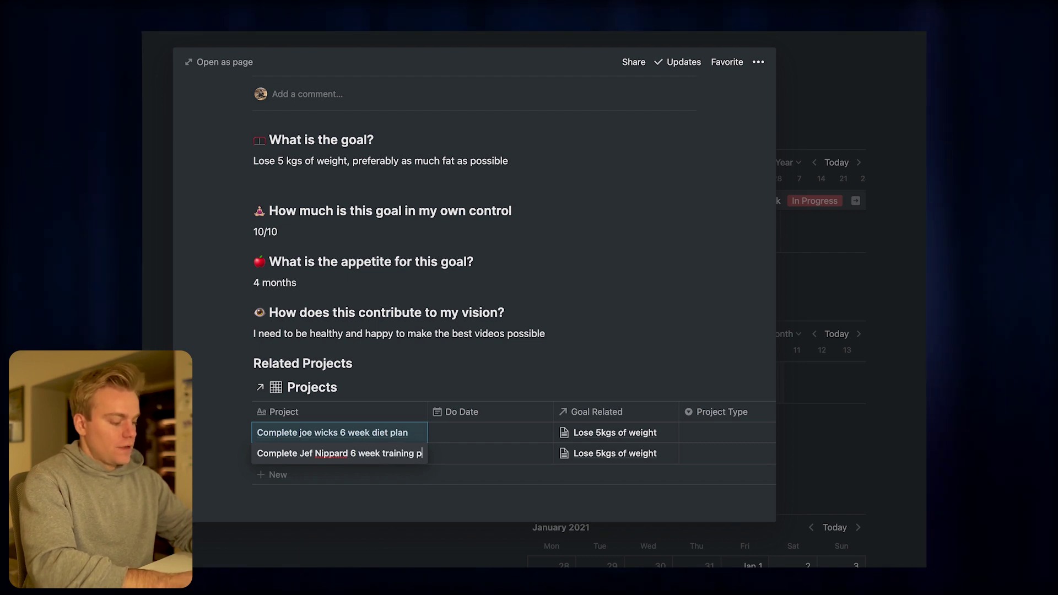
type("rograme")
key("BackSpace")
type("me")
key("Escape")
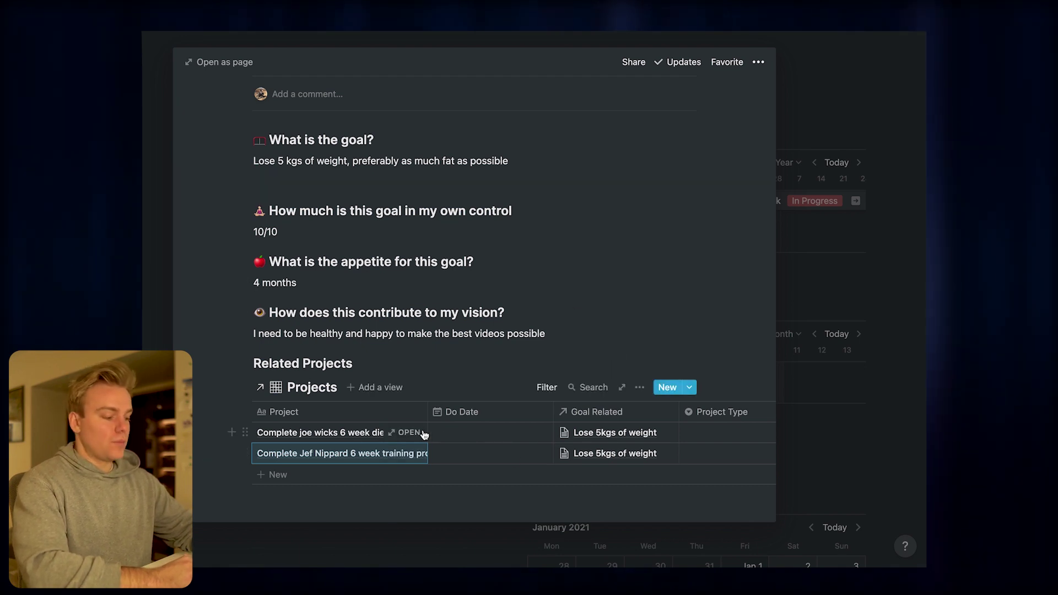
Apply the Strategic Projects template to the "Complete joe wicks 6 week diet plan" project and return to the goal.
left_click(420, 435)
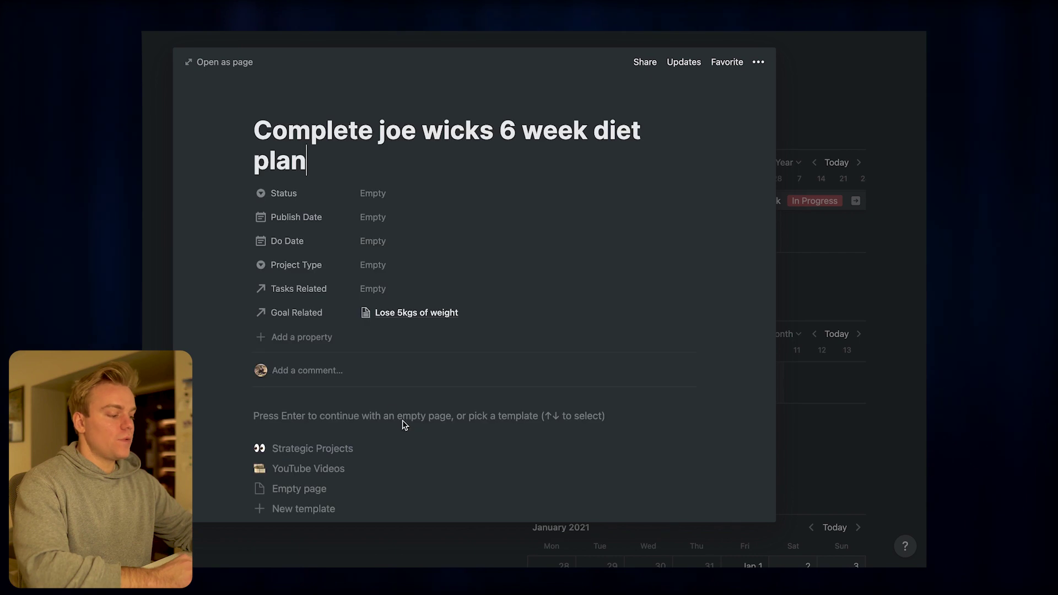
scroll(370, 420, "down", 1)
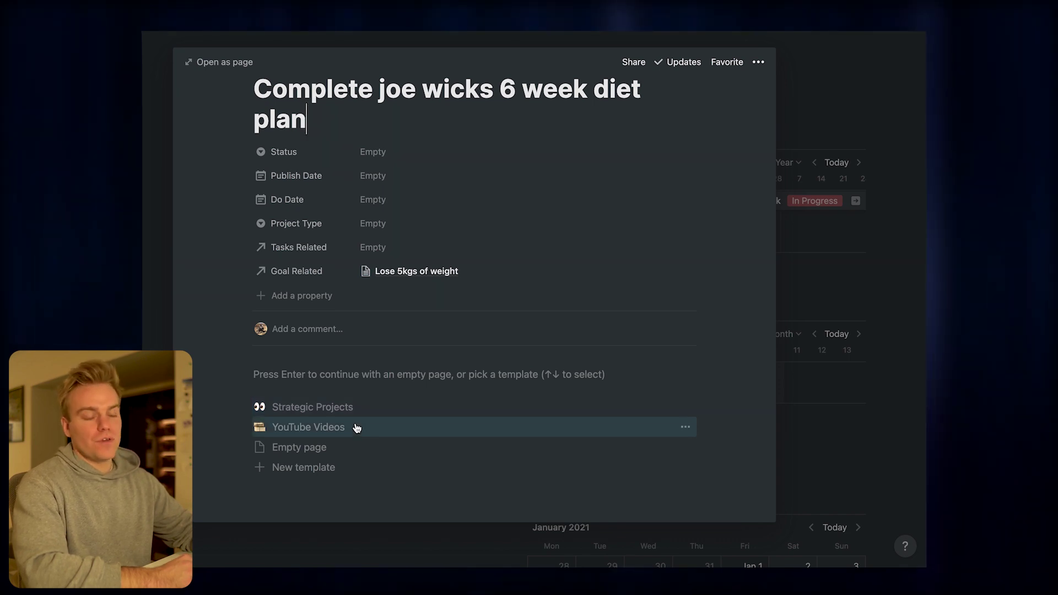
left_click(356, 415)
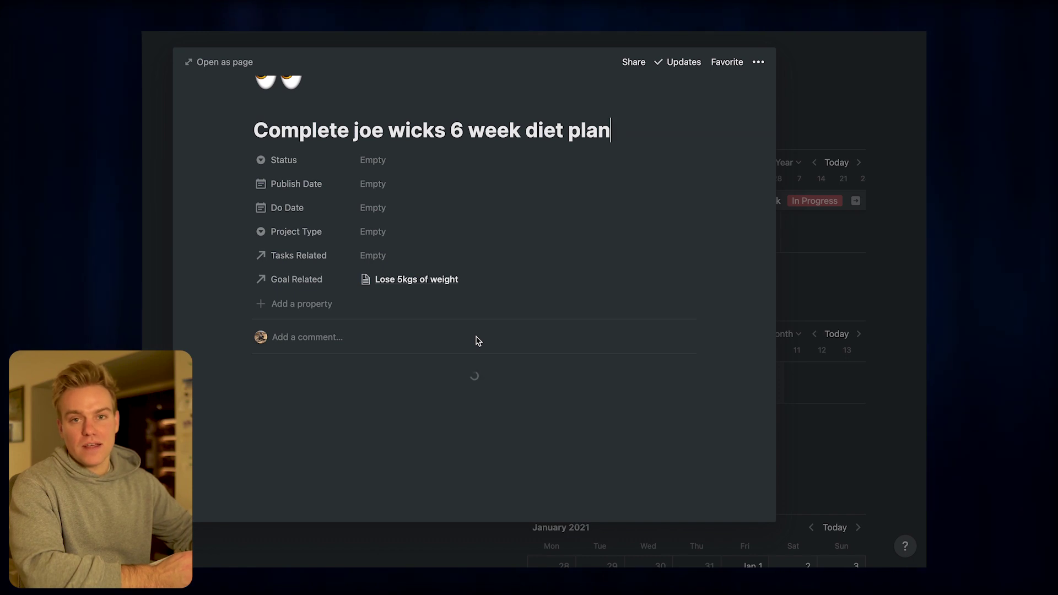
key("Escape")
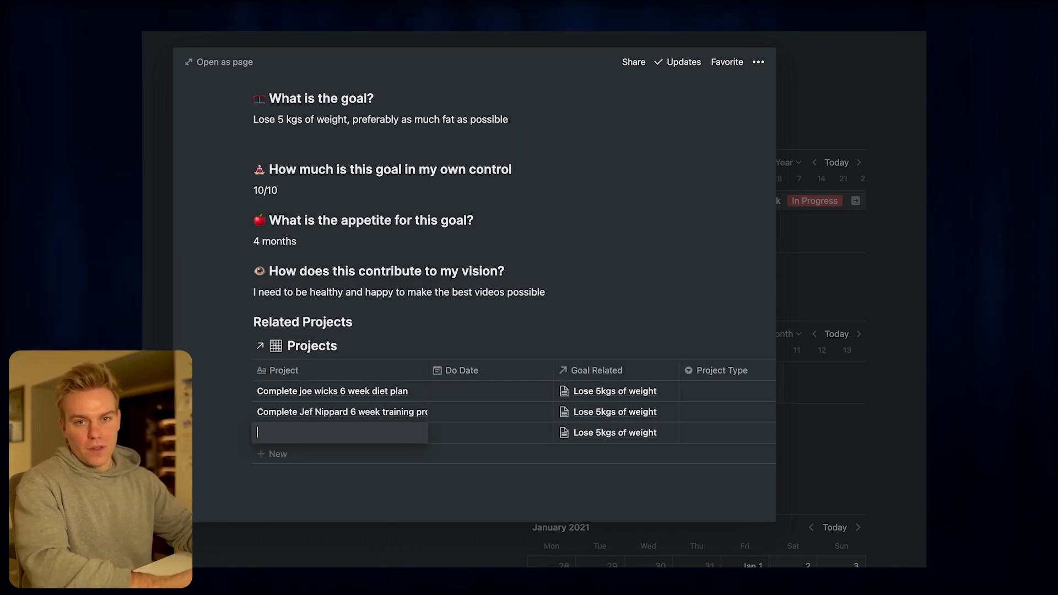
Name the new third related project "Create a YouTube video on my journey".
type("Create ")
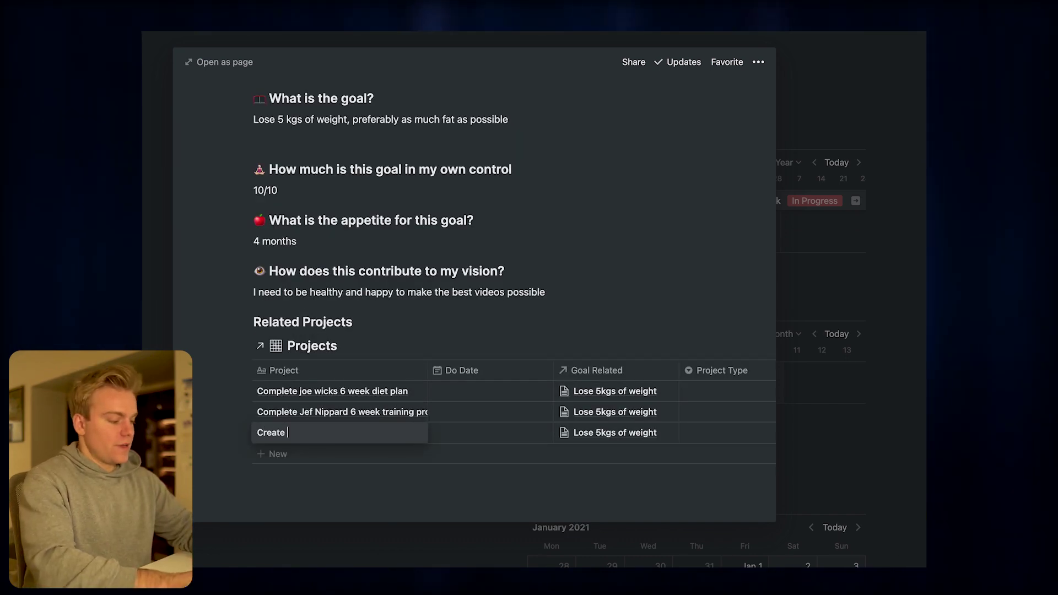
type("a Yout")
key("BackSpace")
type("T")
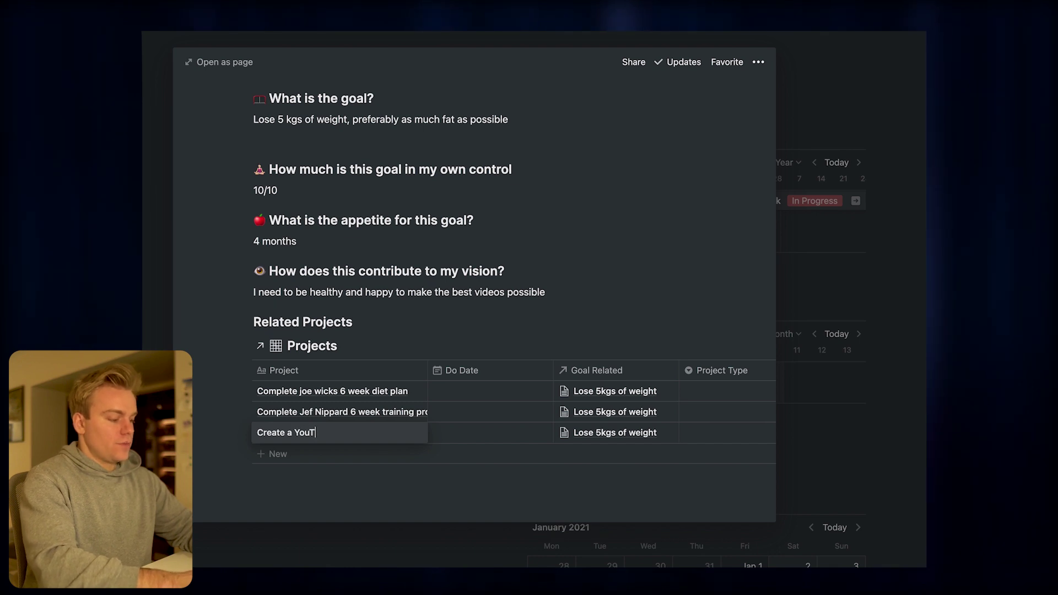
type("ube video on my jour")
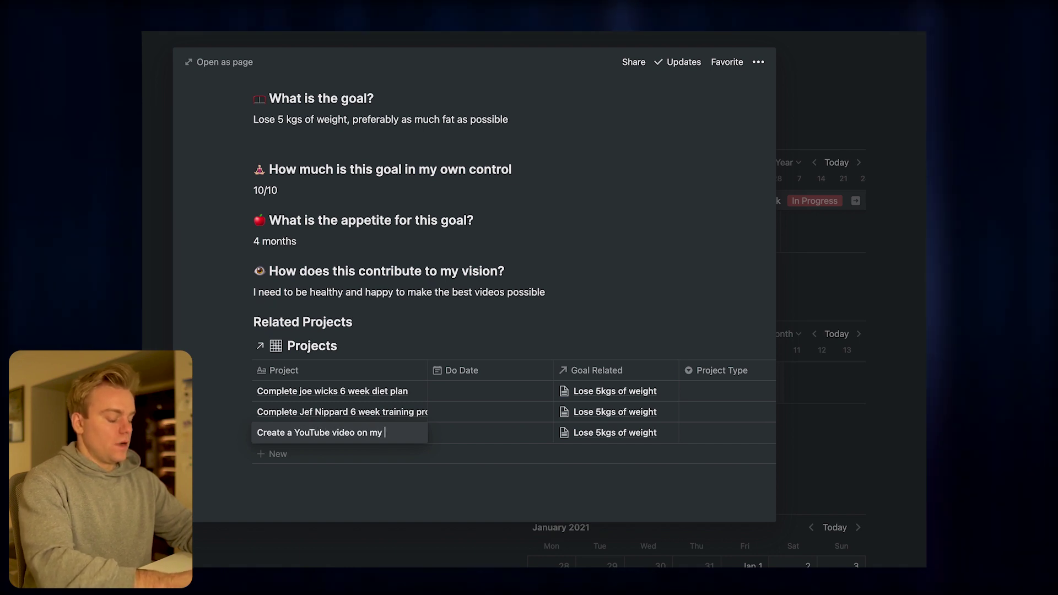
key("BackSpace")
key("BackSpace")
type("urney")
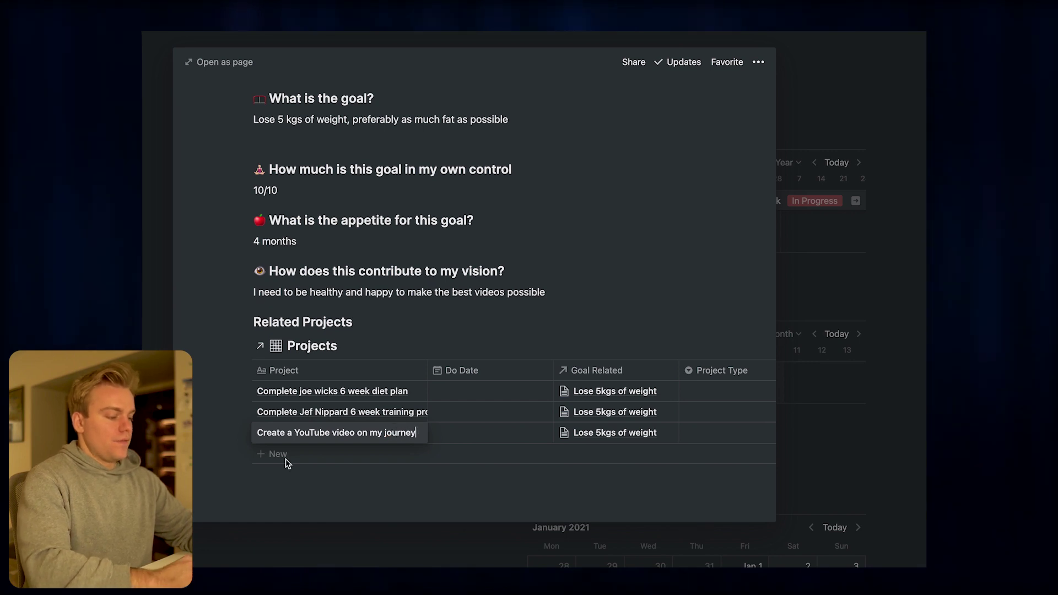
key("Escape")
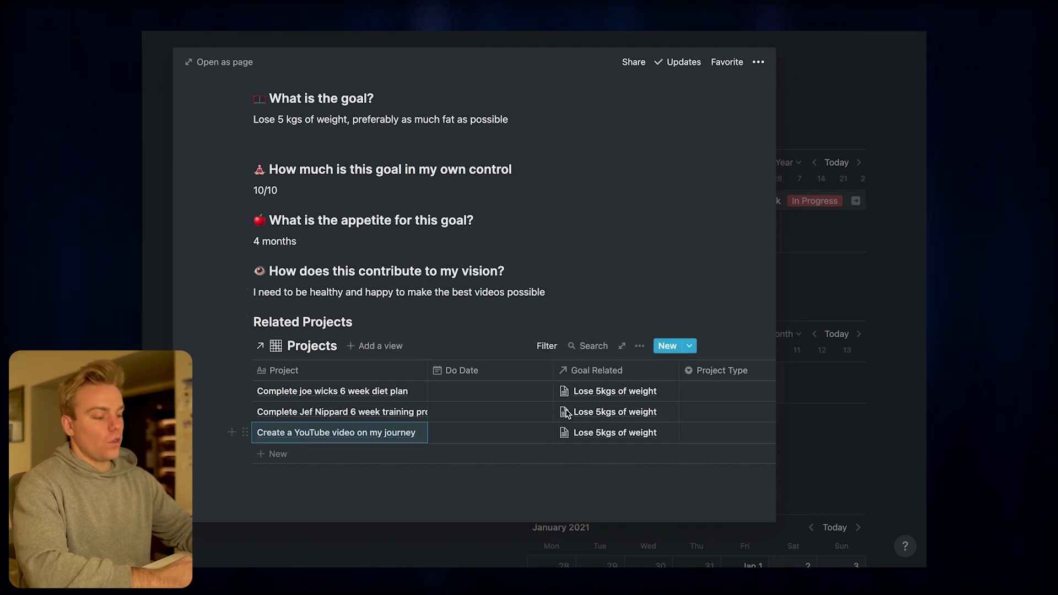
Check the related projects listed on the "Lose 5kgs of weight" goal page and return to the Focus Zone dashboard.
left_click(633, 394)
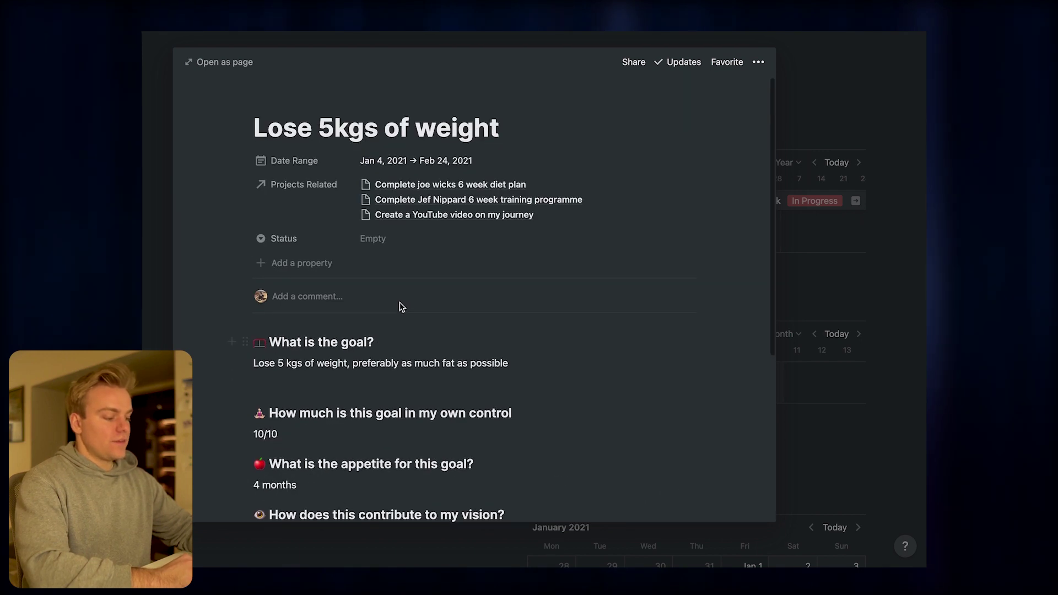
scroll(399, 305, "down", 5)
left_click(877, 280)
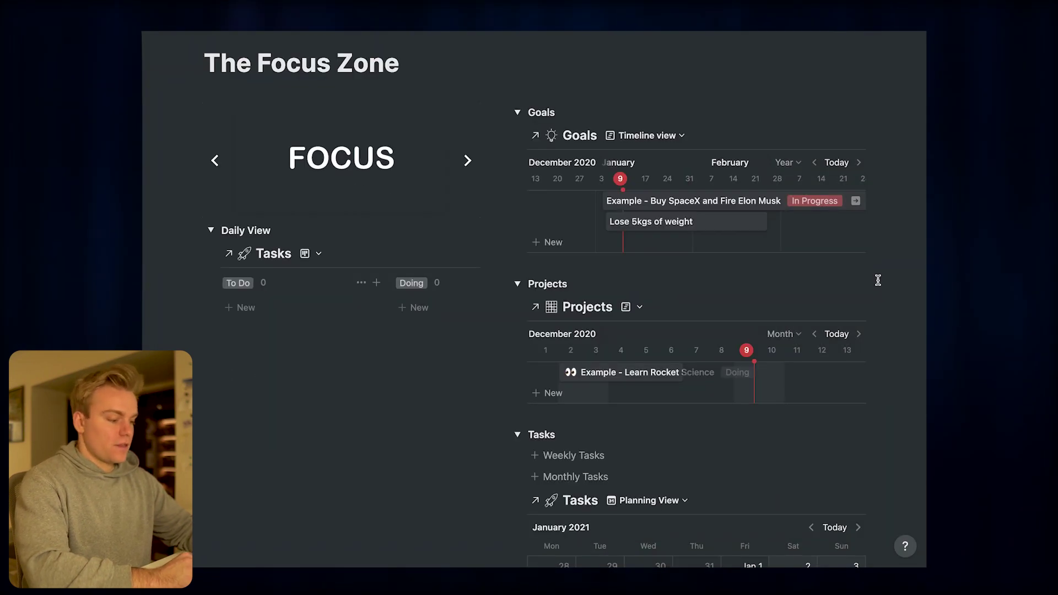
scroll(621, 375, "down", 1)
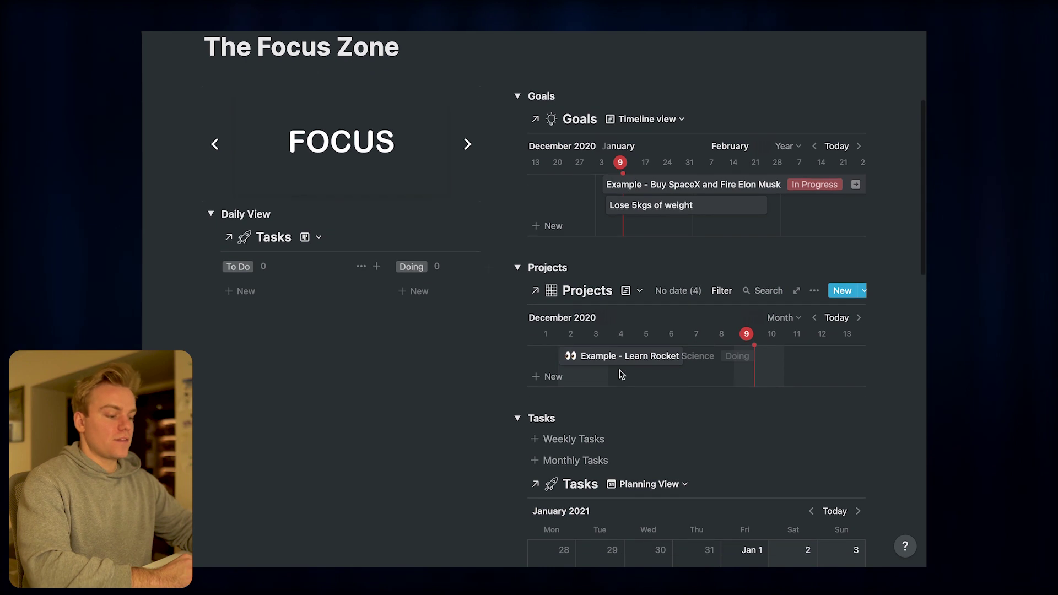
left_click(678, 291)
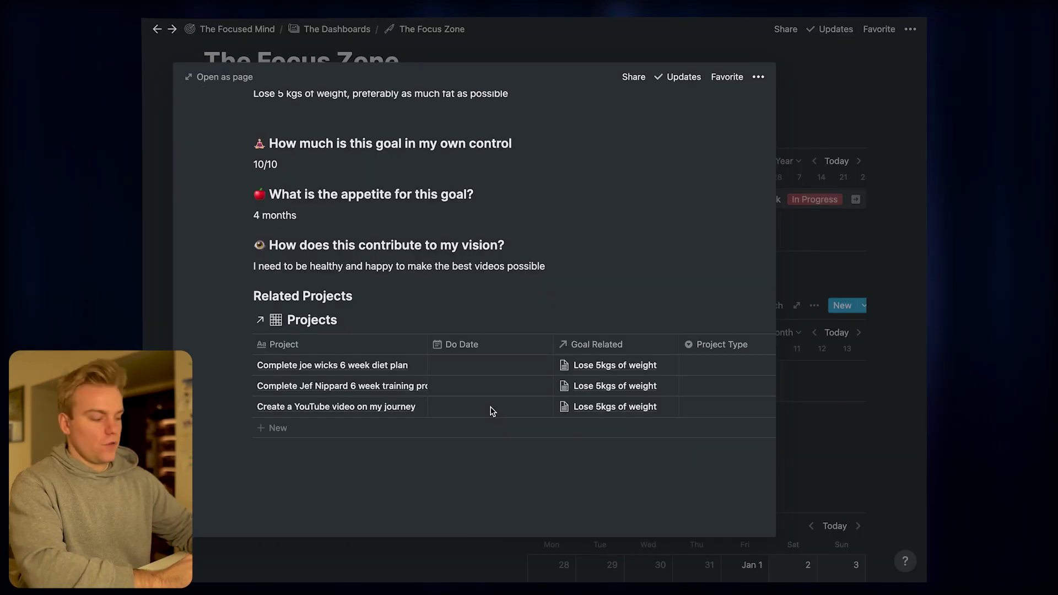
left_click(852, 427)
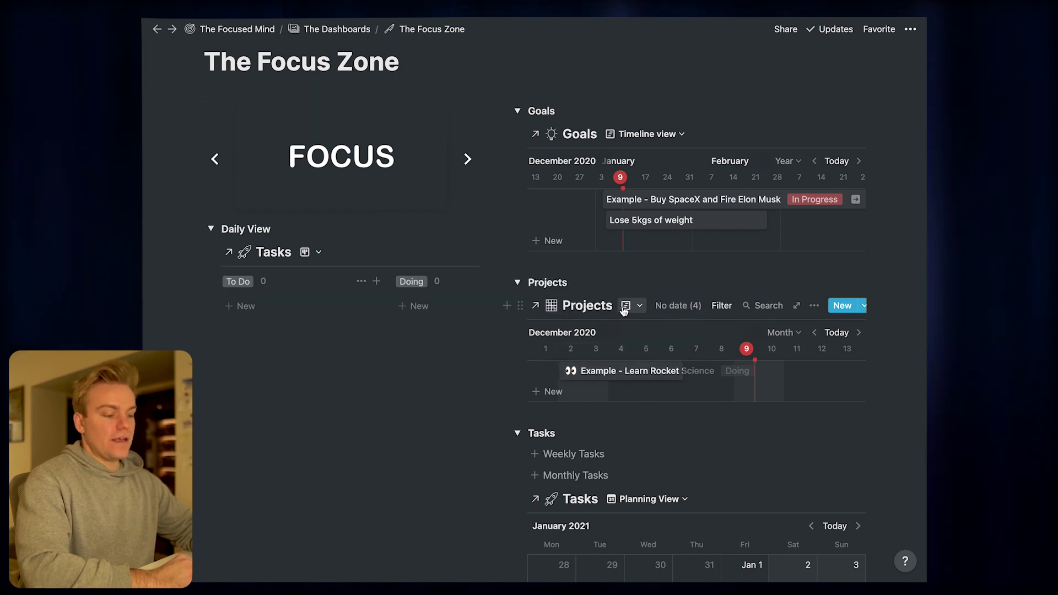
Add the undated YouTube video, joe wicks diet plan and Jef Nippard training projects to the Projects timeline.
scroll(661, 305, "down", 1)
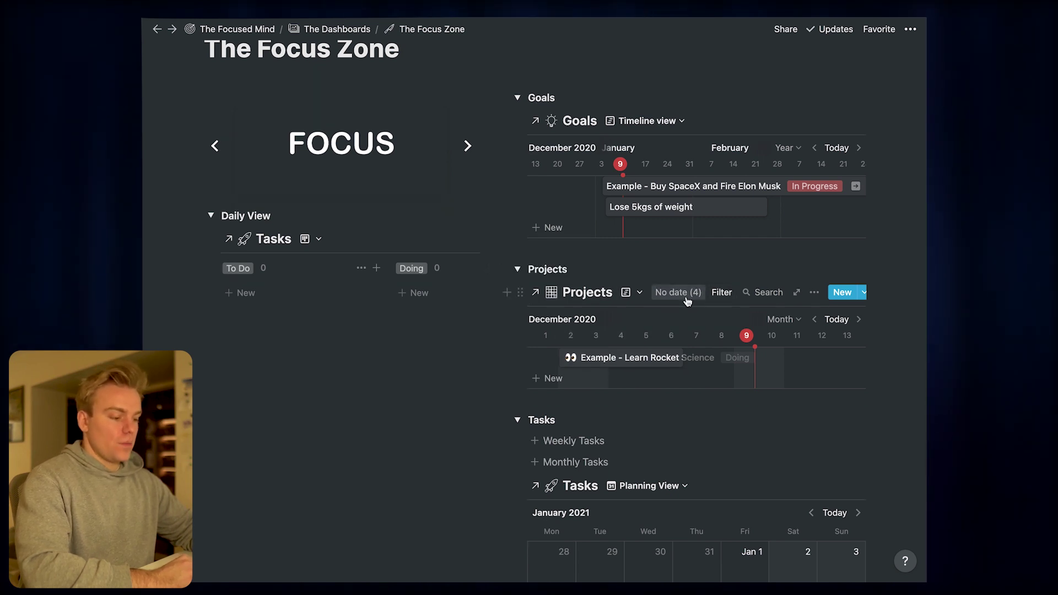
left_click(687, 301)
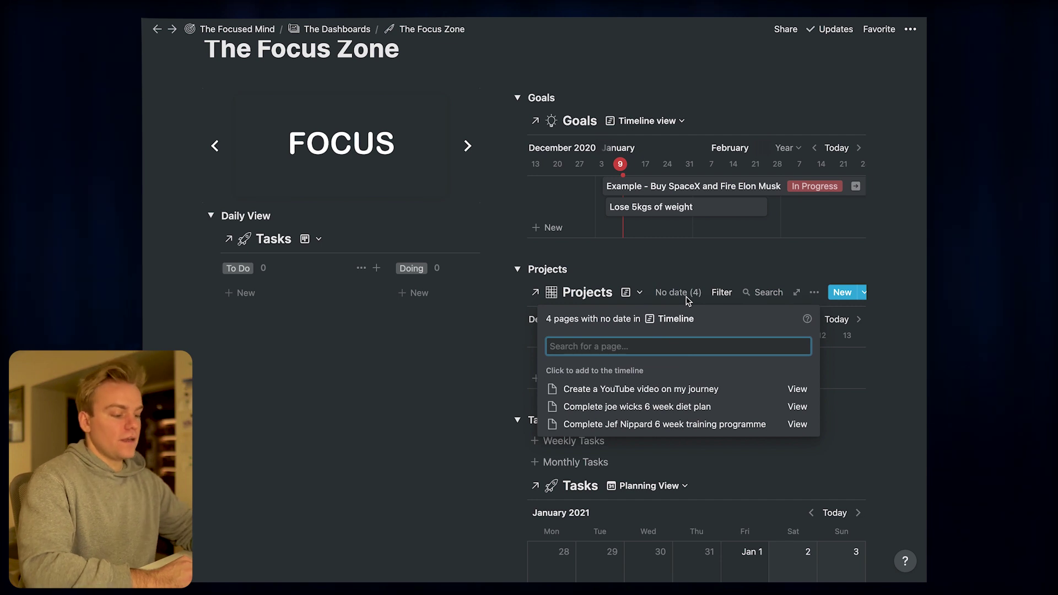
left_click(668, 388)
left_click(669, 388)
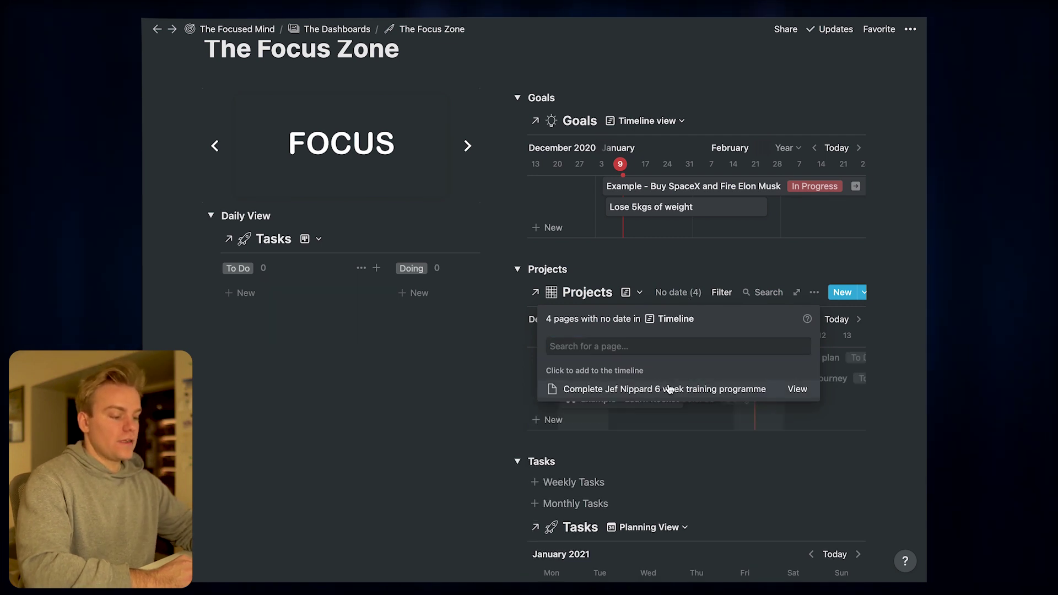
left_click(669, 388)
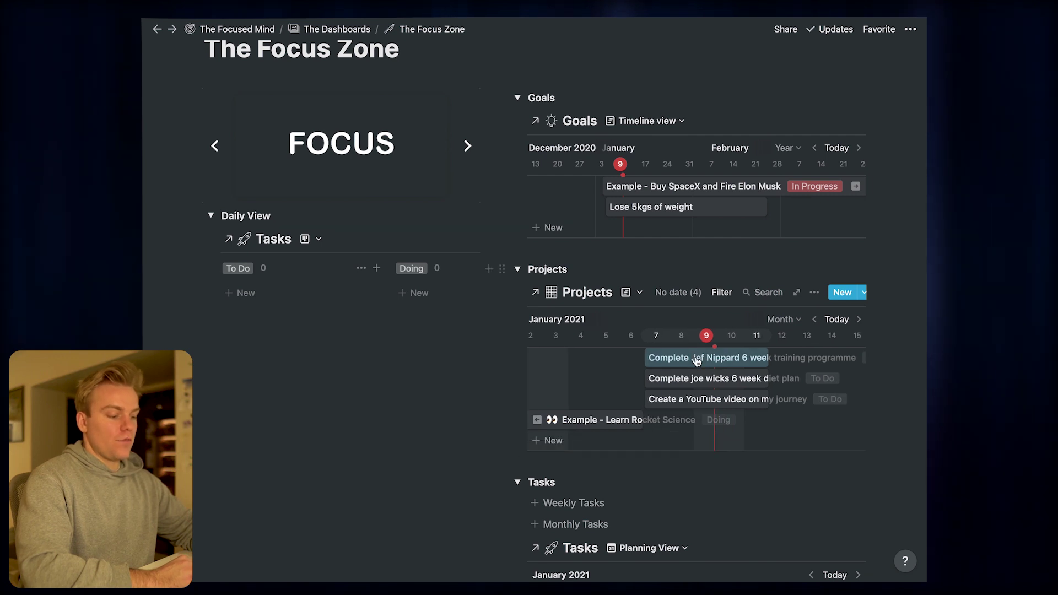
Set the Projects timeline scale to Quarter and extend the Jef Nippard training and joe wicks diet projects to end on Feb 6.
scroll(696, 361, "right", 2)
scroll(733, 358, "right", 1)
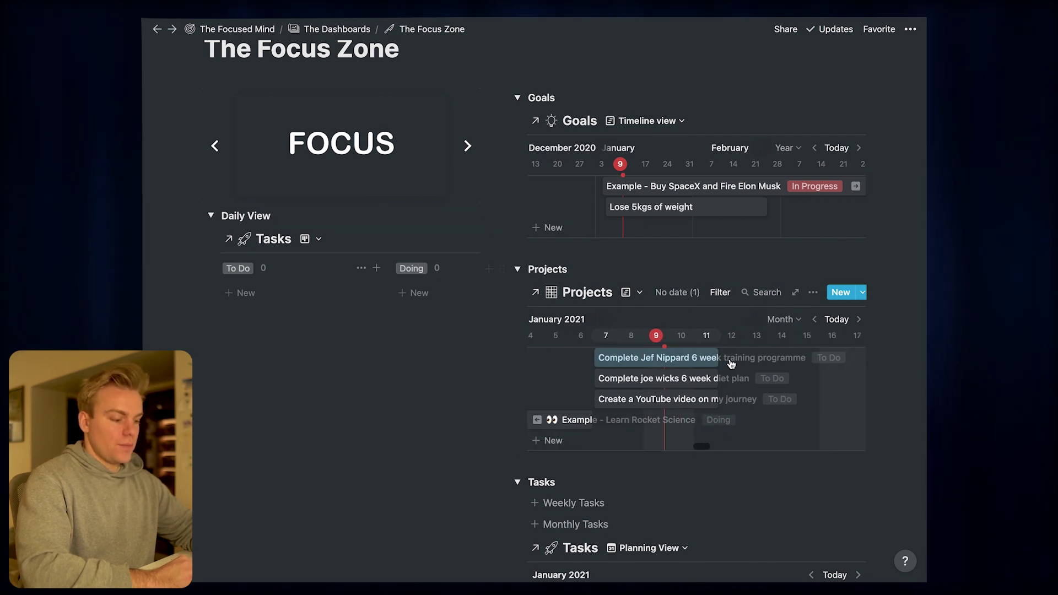
left_click(781, 320)
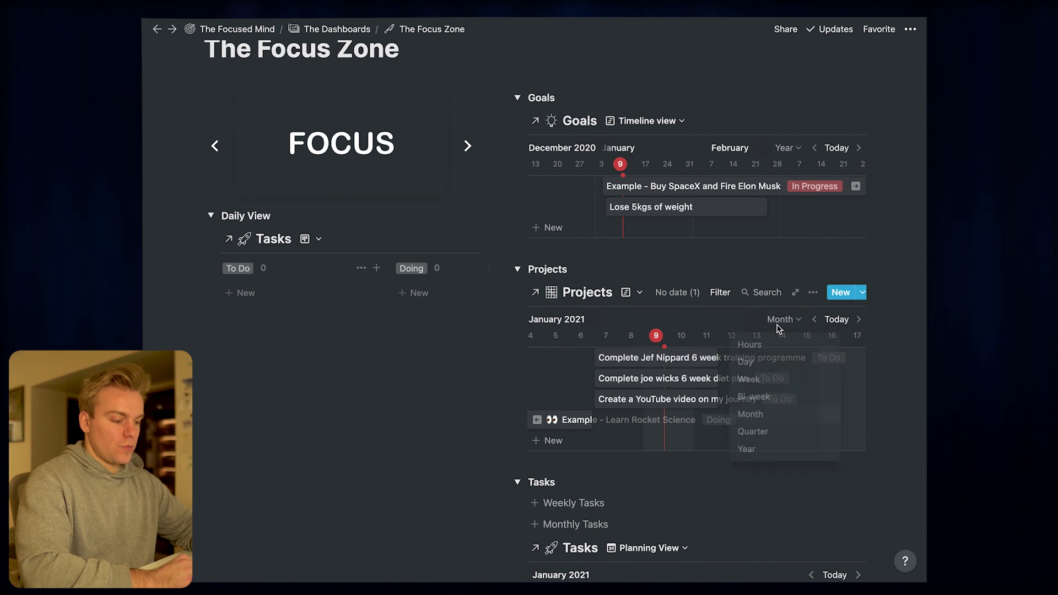
left_click(764, 429)
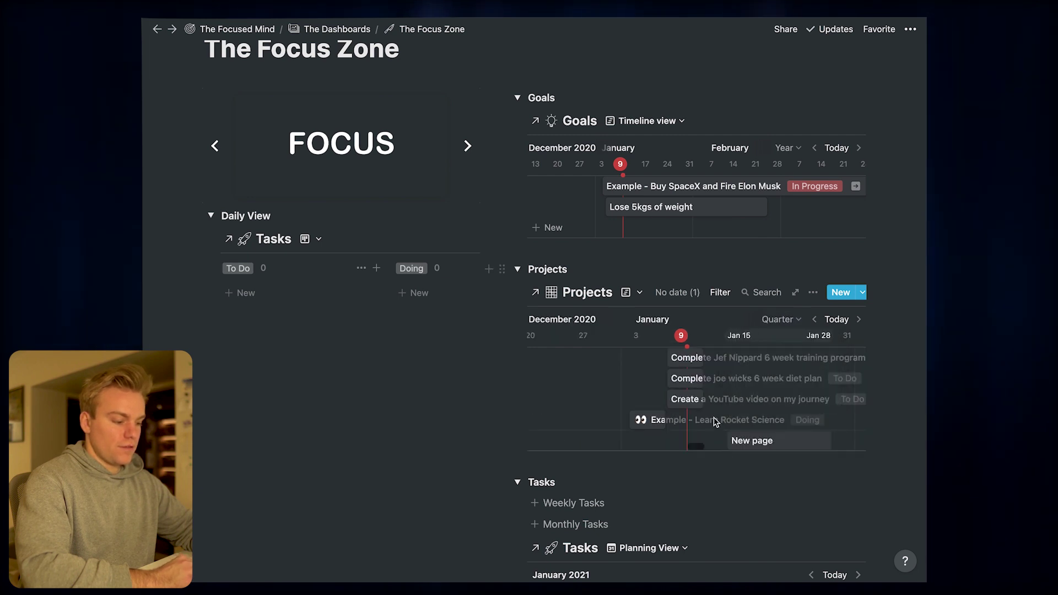
left_click_drag(702, 358, 841, 359)
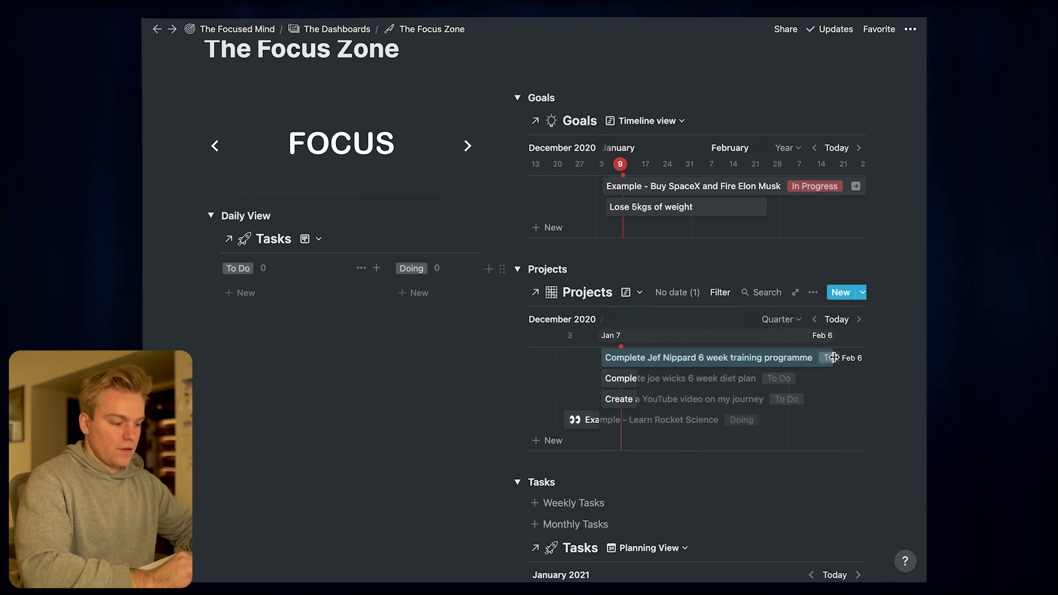
left_click_drag(634, 379, 831, 376)
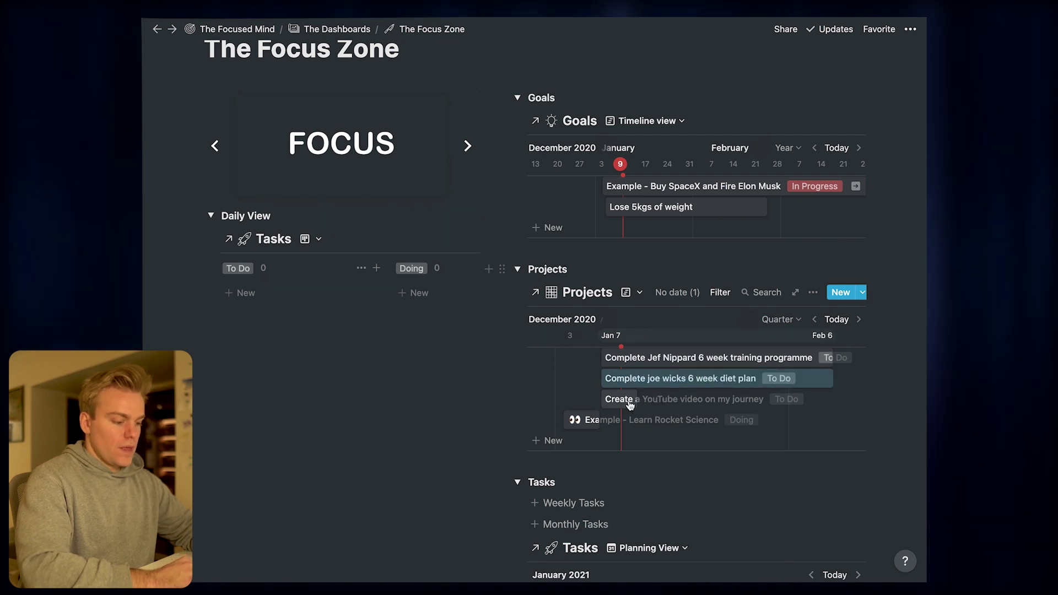
Reschedule the YouTube video project on the timeline so it runs from Jan 29 to Feb 6.
left_click_drag(625, 403, 812, 396)
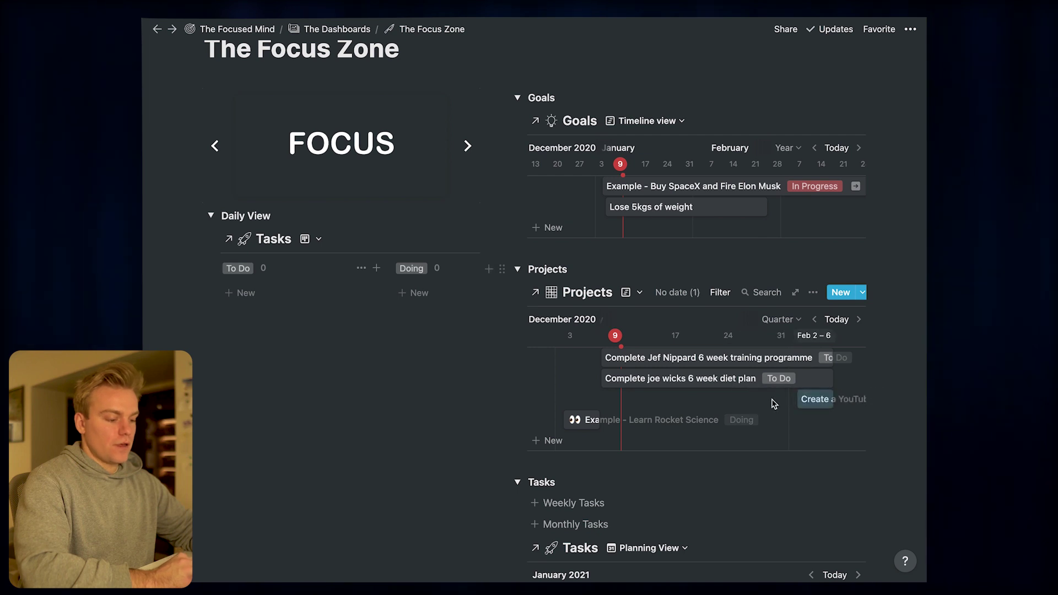
scroll(763, 406, "right", 2)
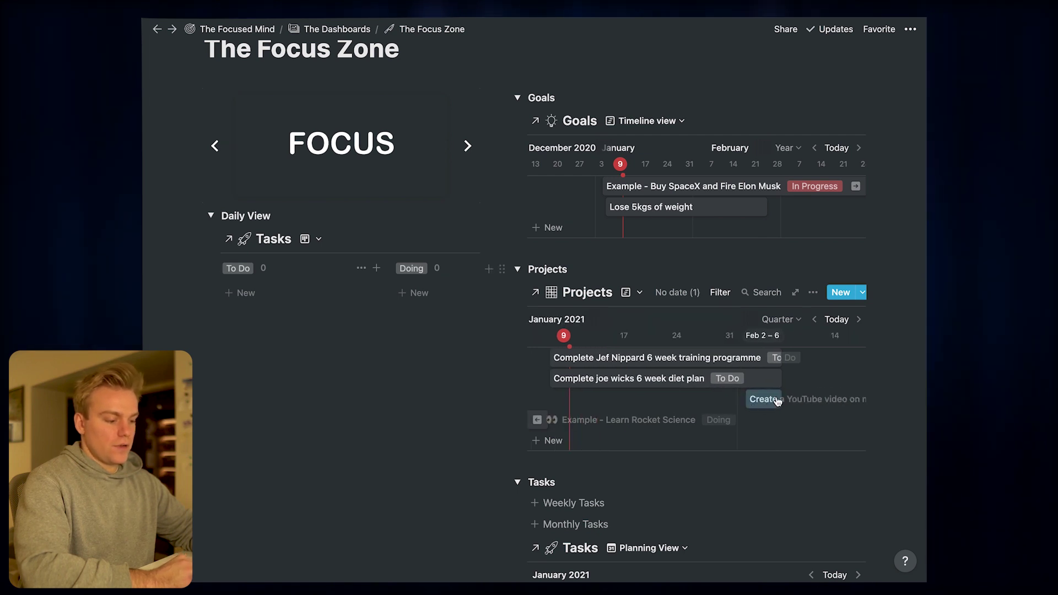
left_click_drag(781, 397, 781, 396)
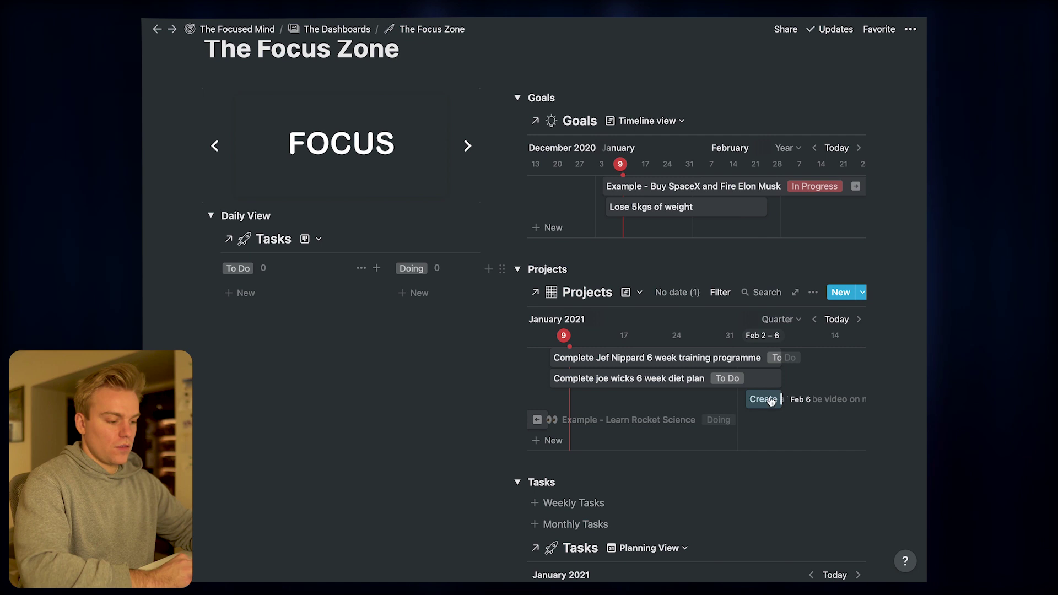
left_click_drag(736, 400, 713, 398)
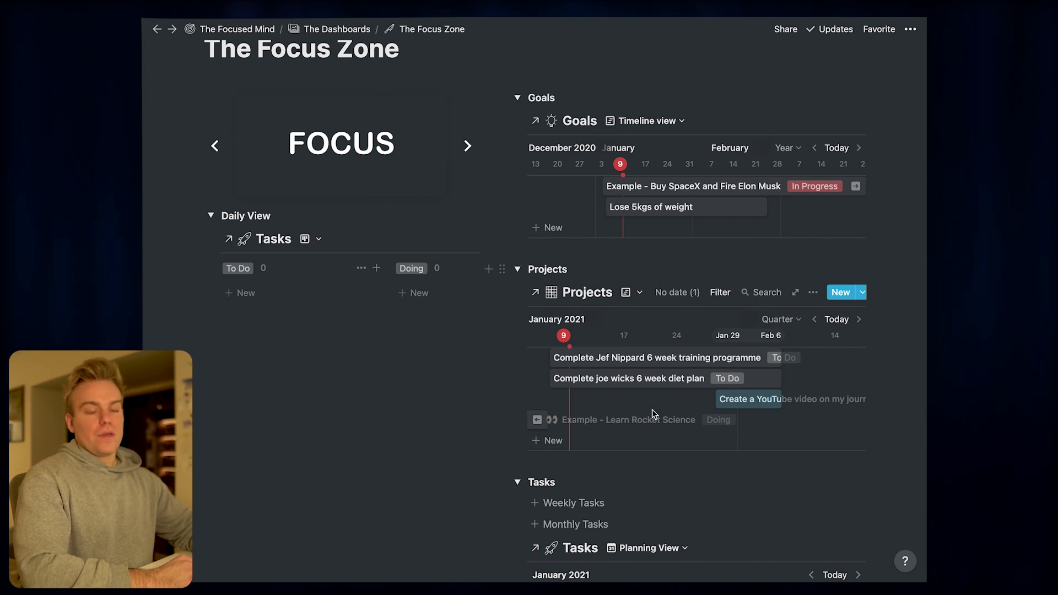
Apply the Strategic Projects template to the Jef Nippard training project and replace its focus text with "To complete this program and get swooole!".
left_click(646, 366)
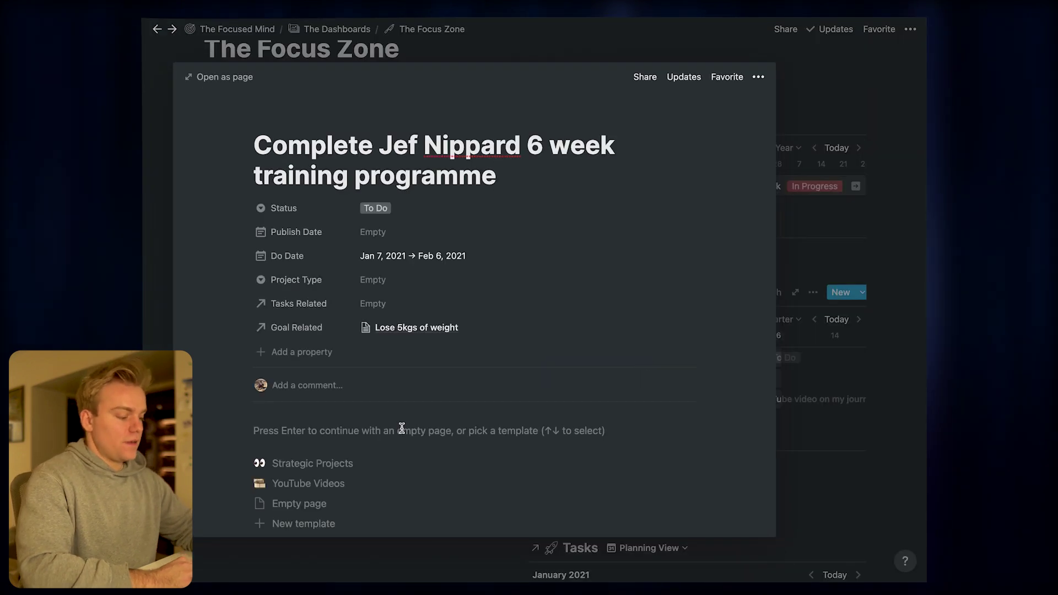
left_click(345, 469)
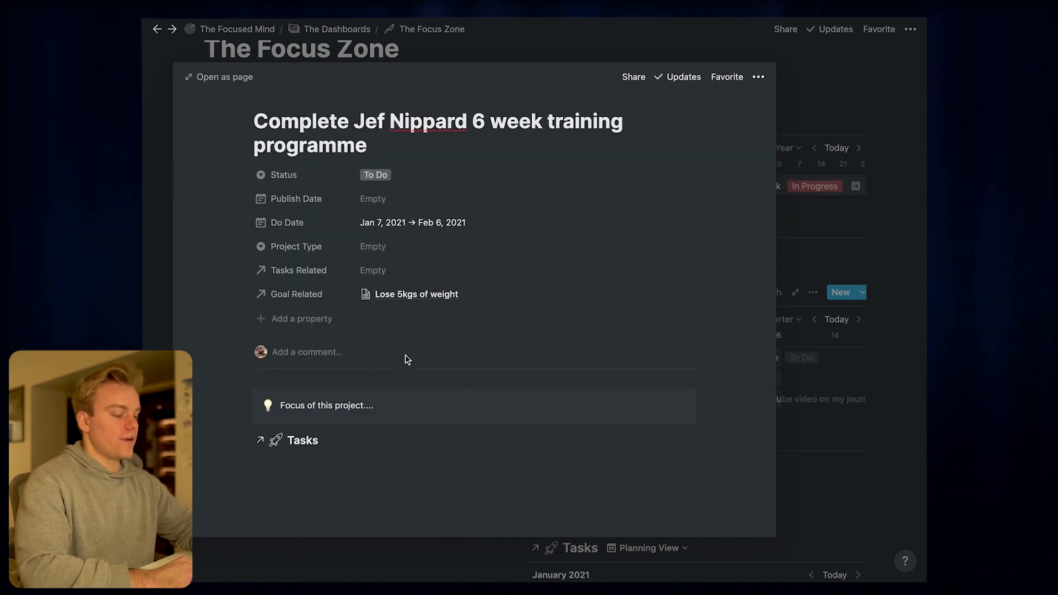
triple_click(377, 405)
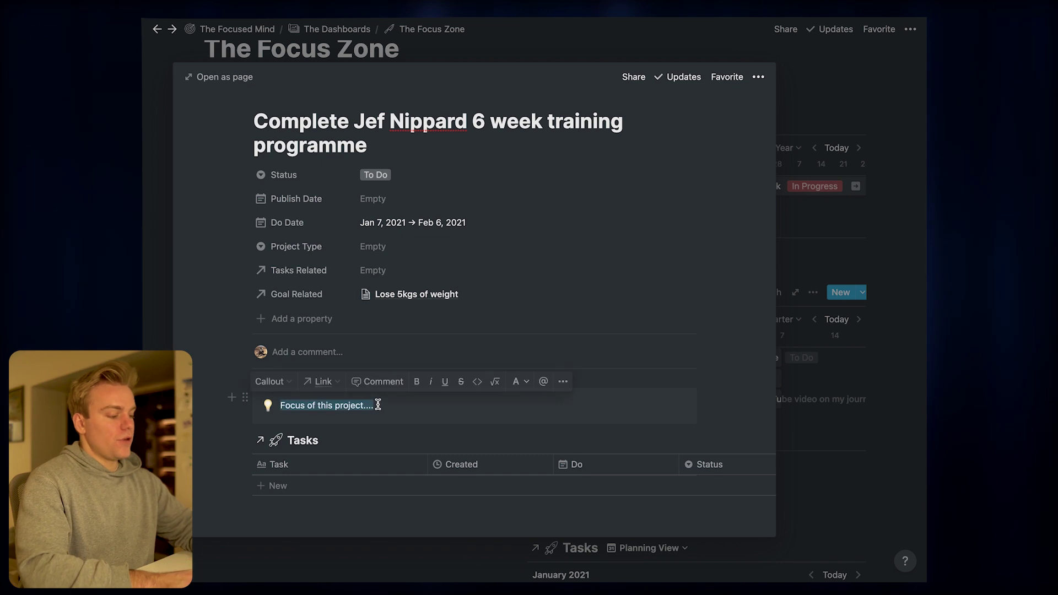
key("BackSpace")
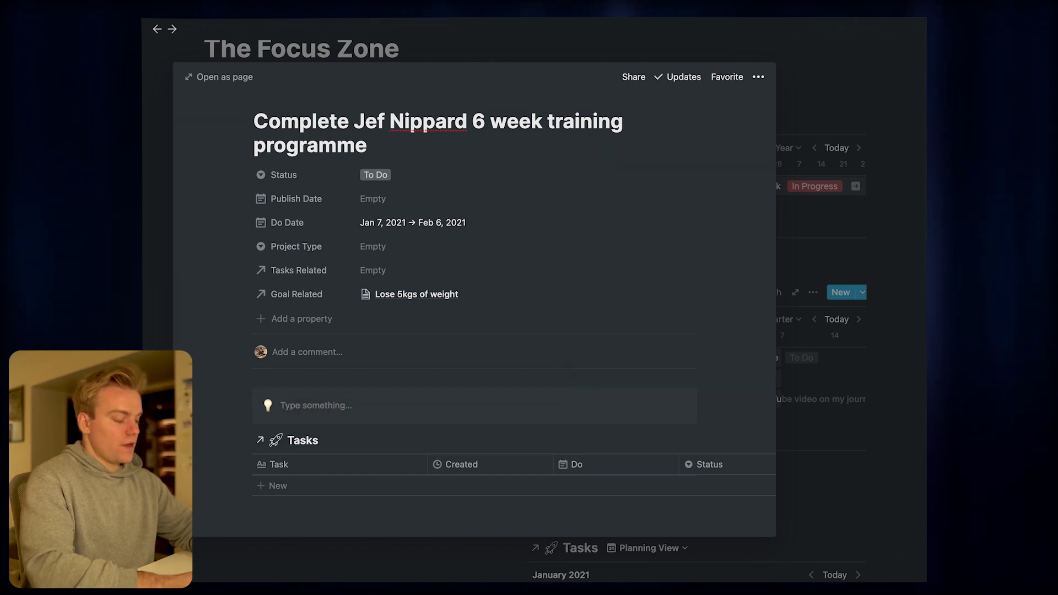
type("T")
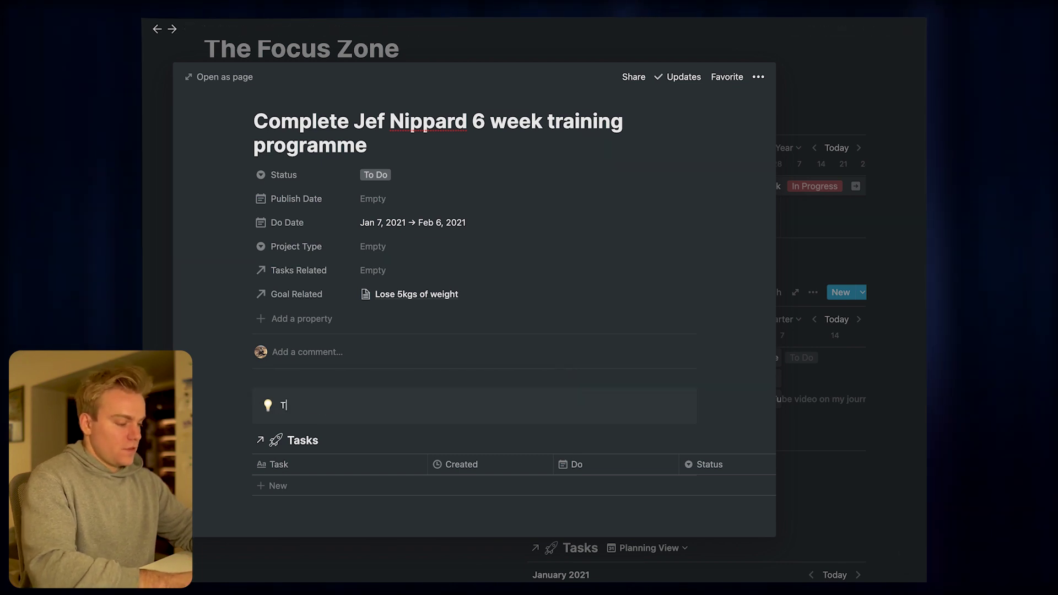
type("o complete this f")
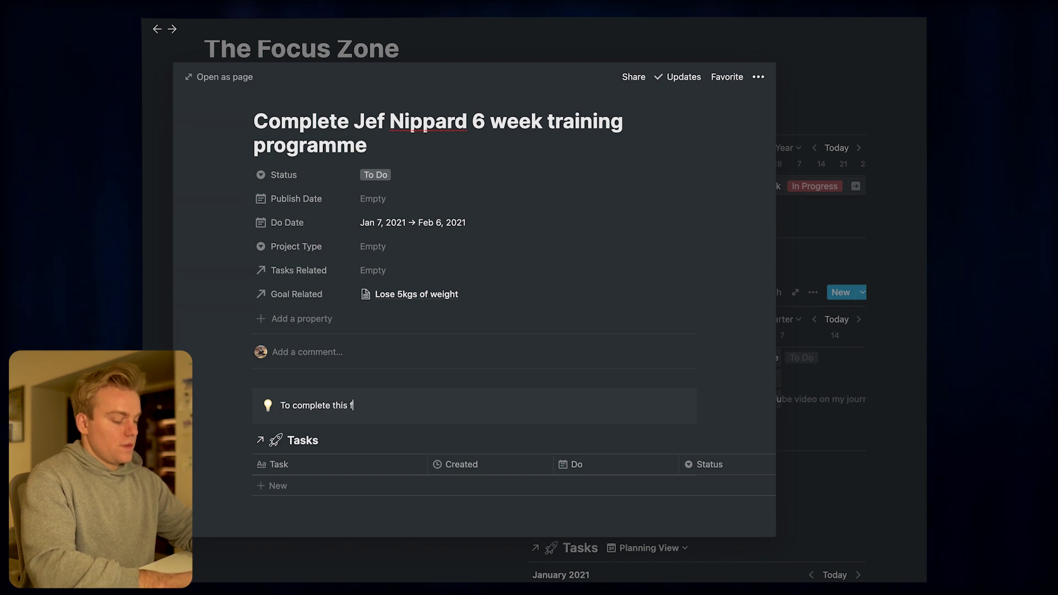
type("rgo")
key("BackSpace")
key("BackSpace")
type("ogram and get s")
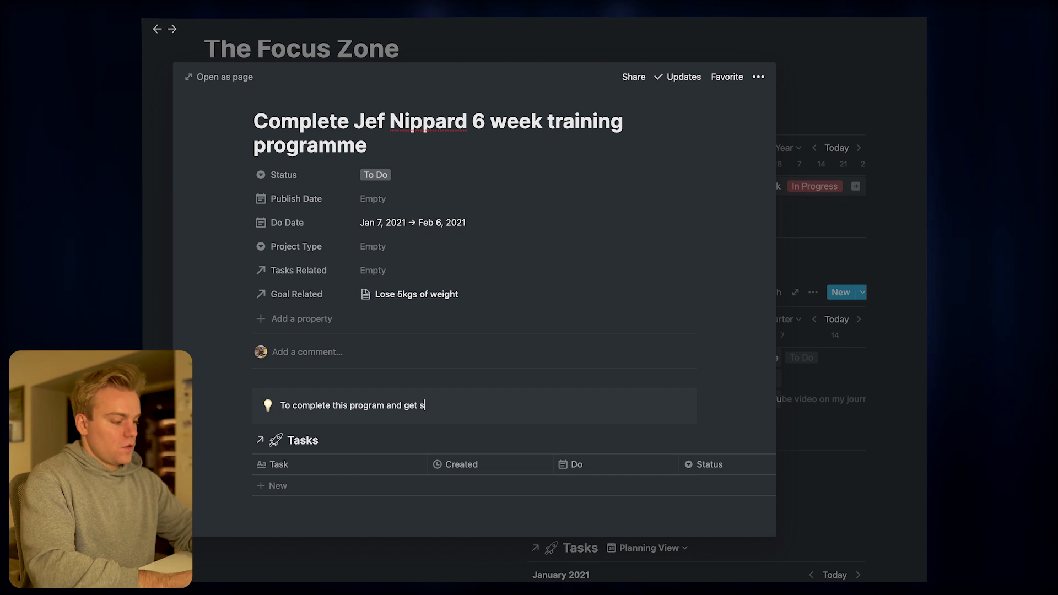
type("e!")
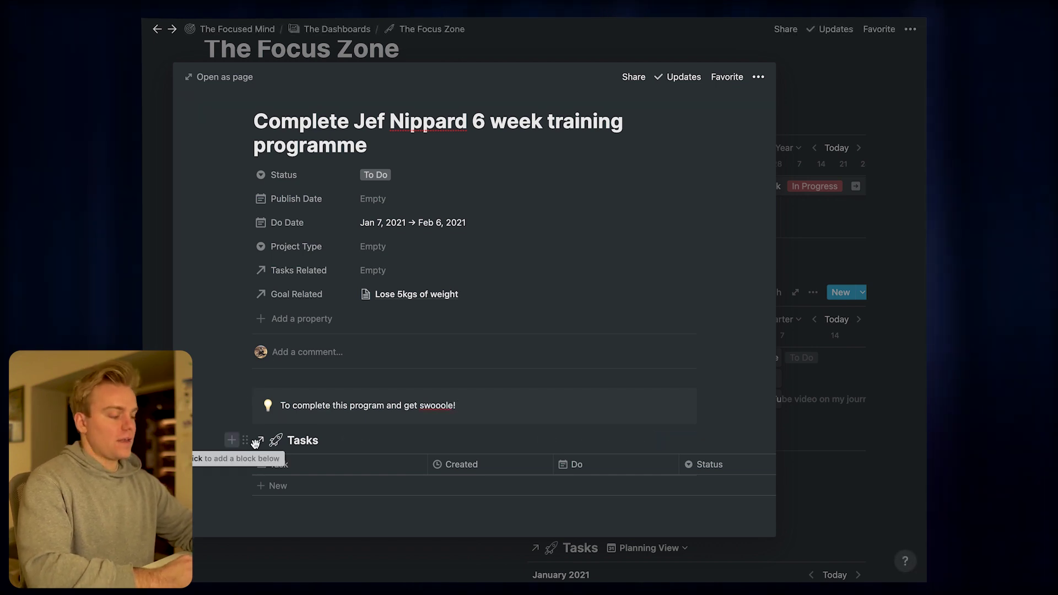
Add the tasks "Monday Workout" and "Tuesday Workout" to the Tasks table of the Jef Nippard training project.
scroll(325, 469, "down", 1)
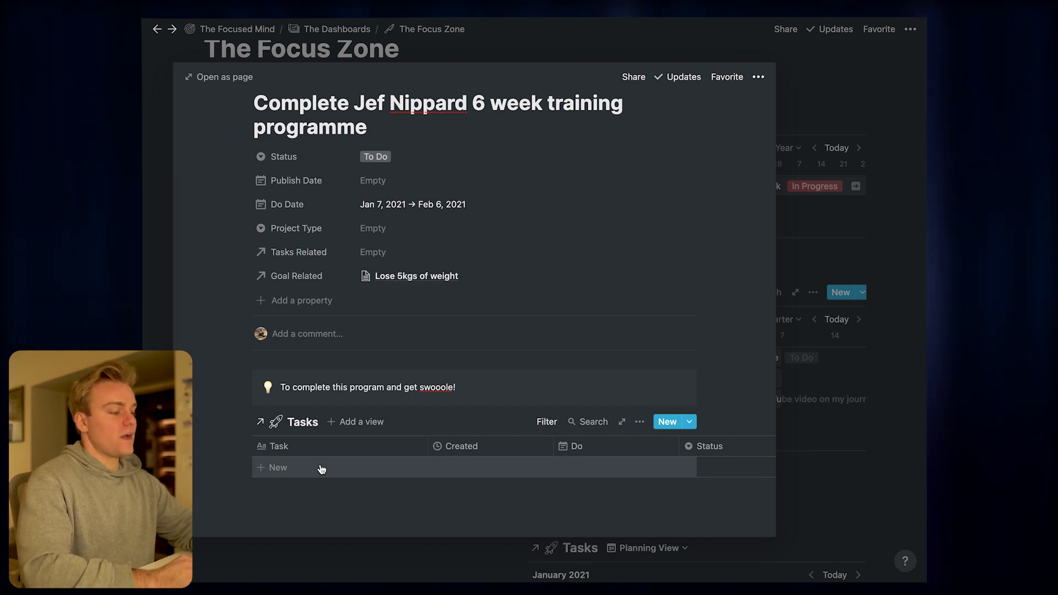
left_click(321, 469)
type("Momn")
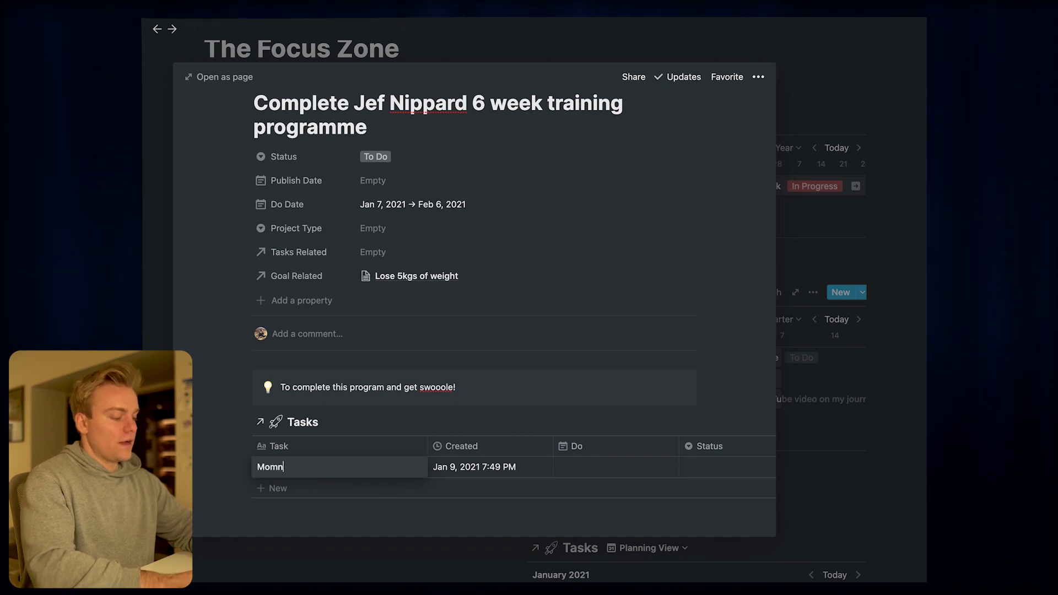
type("dasay wonday ")
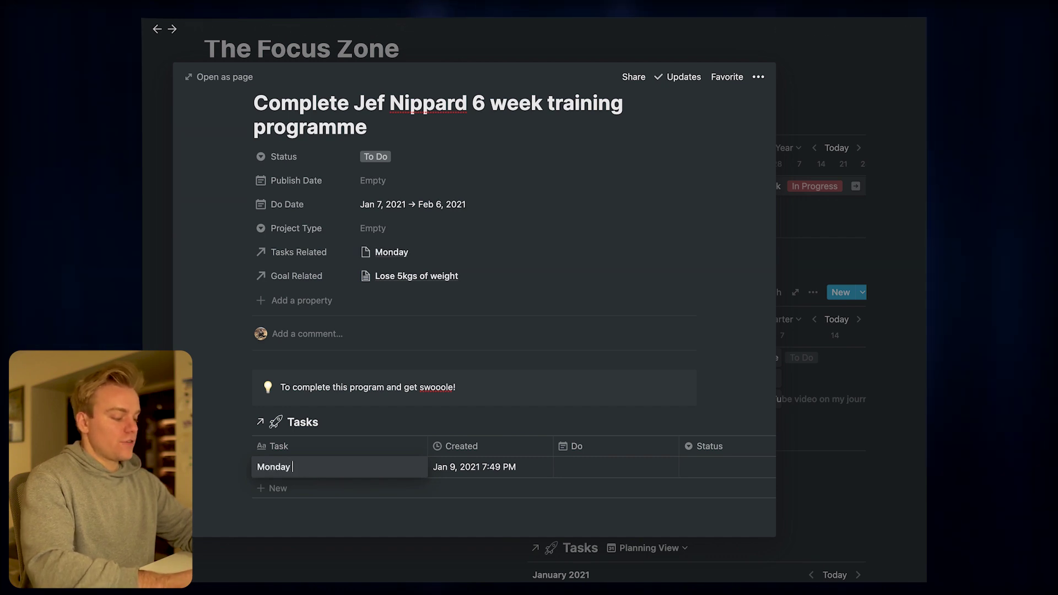
type("Workout")
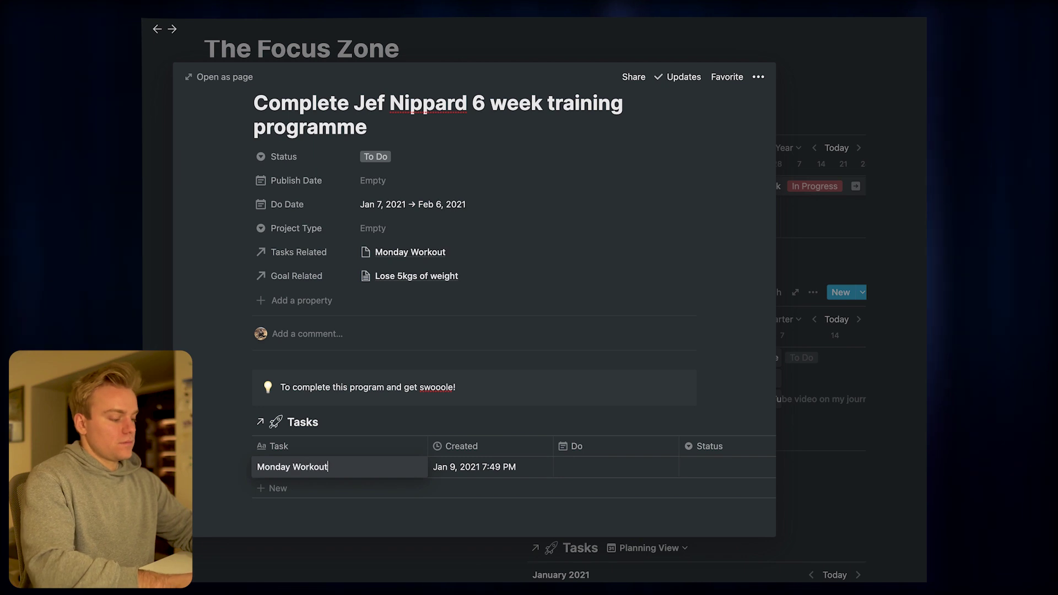
key("Return")
type("T")
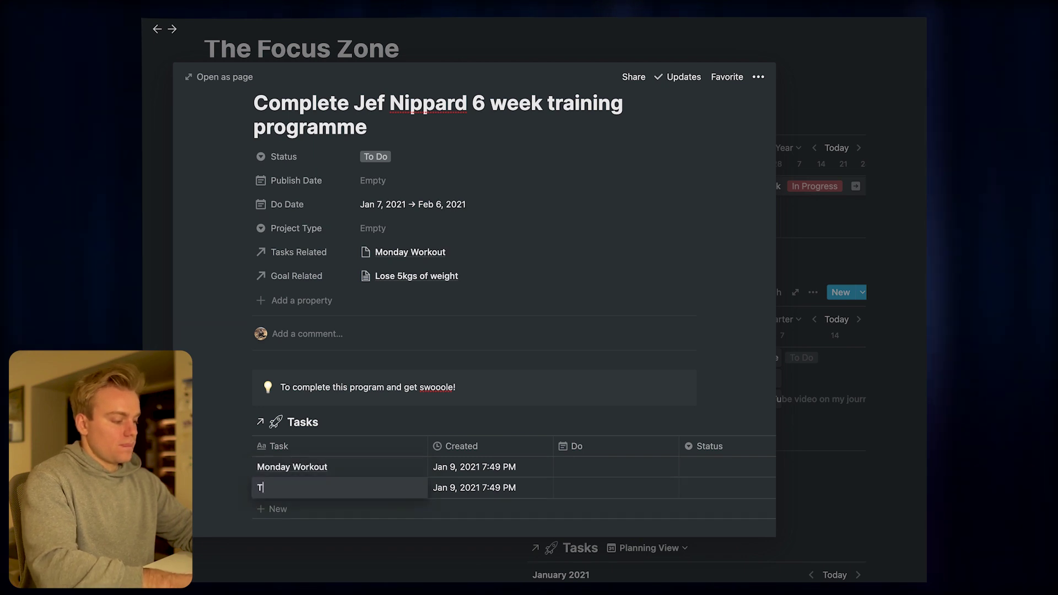
type("uedday Wr")
type("rkout")
key("Return")
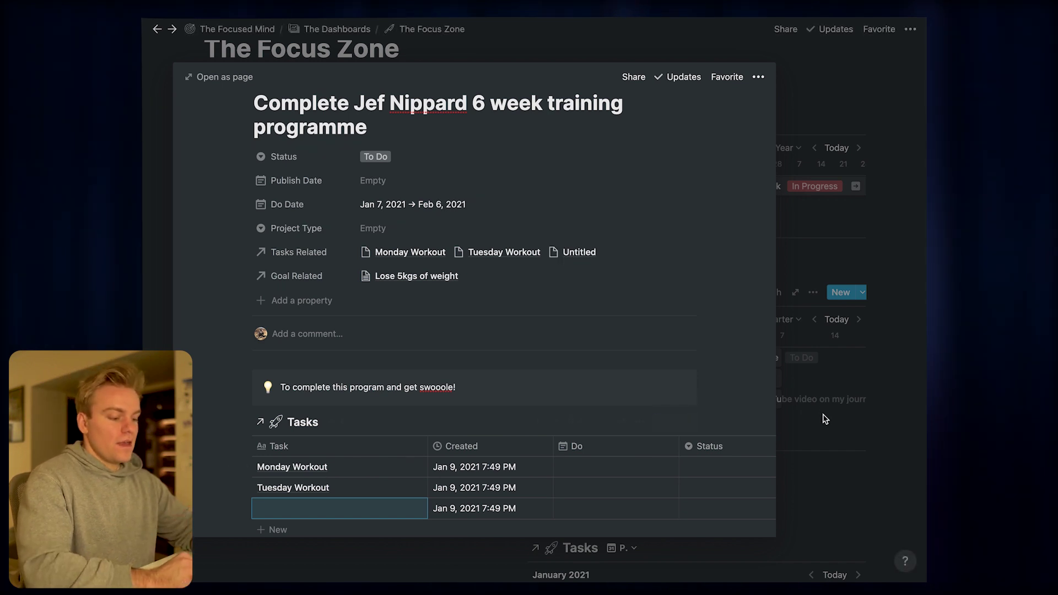
Open the YouTube video project from the Projects timeline and apply the YouTube Videos template to it.
left_click(796, 416)
left_click(747, 401)
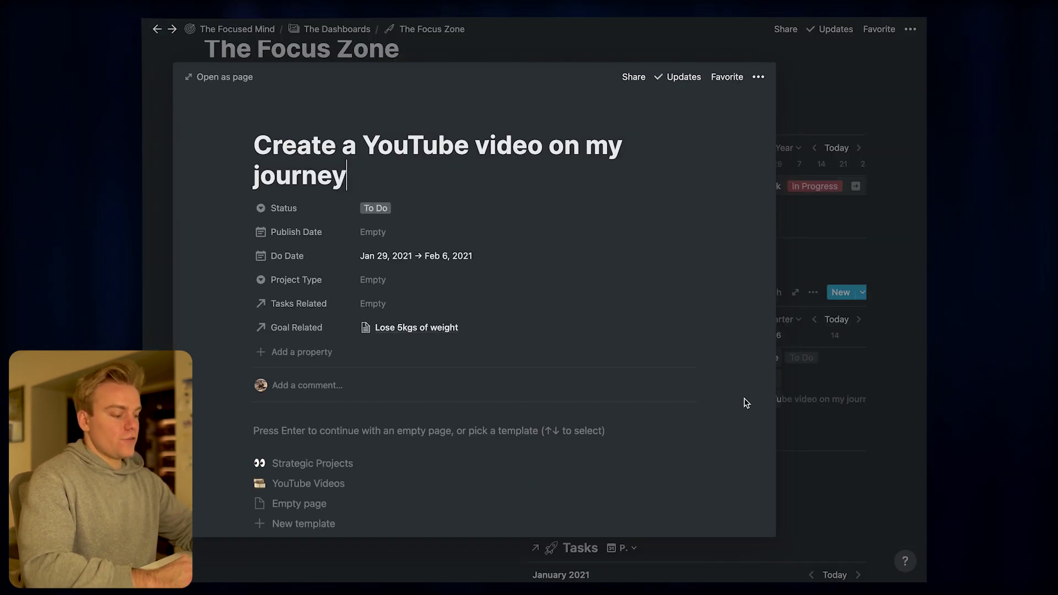
left_click(286, 486)
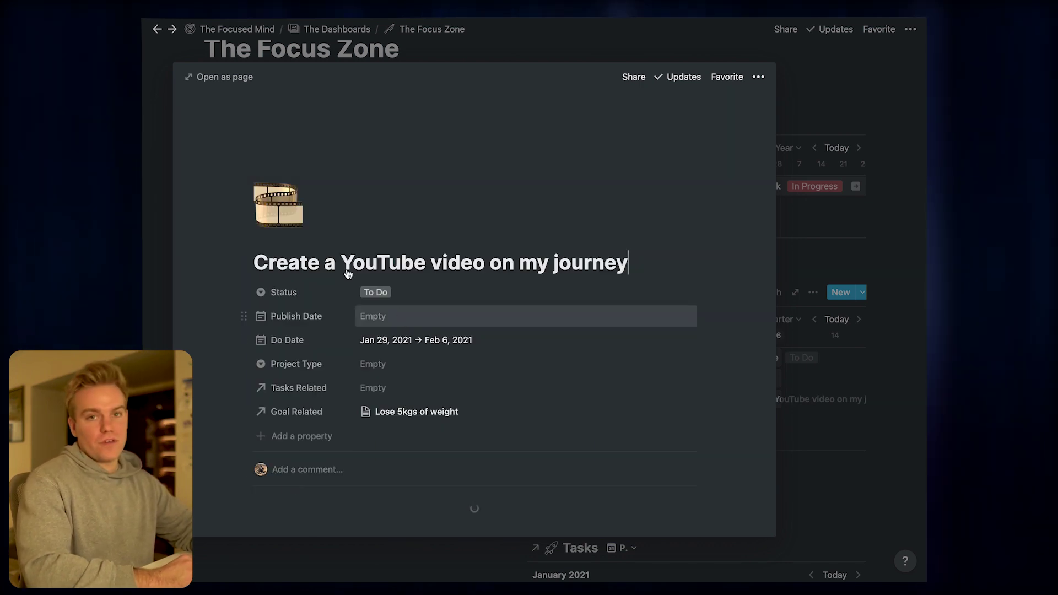
scroll(333, 317, "down", 3)
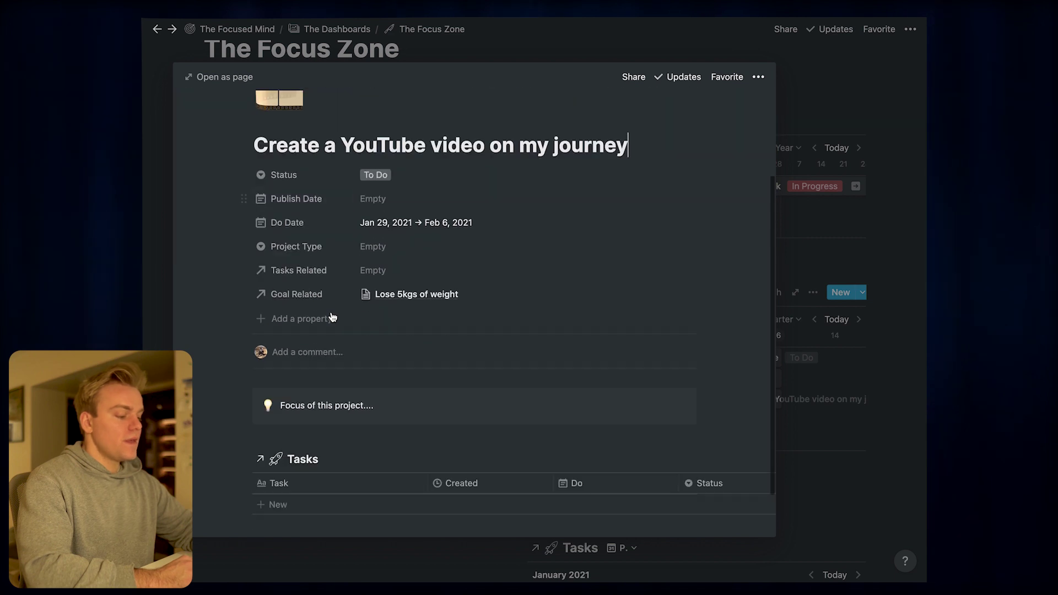
Move the Research Title, Script, Film, Edit, Thumbnail and Upload pages into the project's Tasks table, check their project links and close the project.
scroll(307, 368, "down", 2)
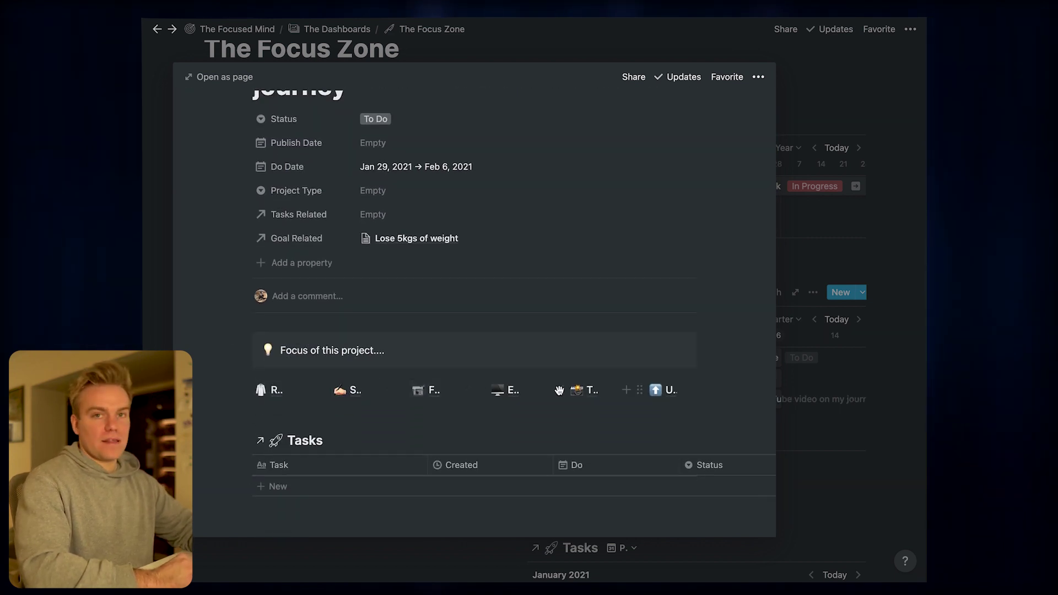
scroll(362, 394, "down", 1)
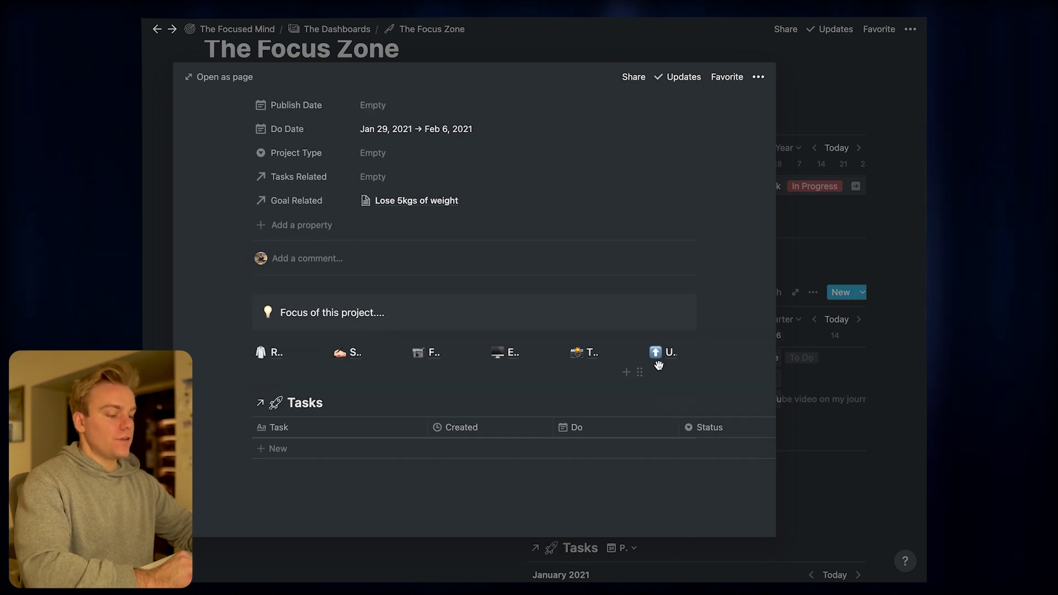
left_click_drag(725, 365, 306, 445)
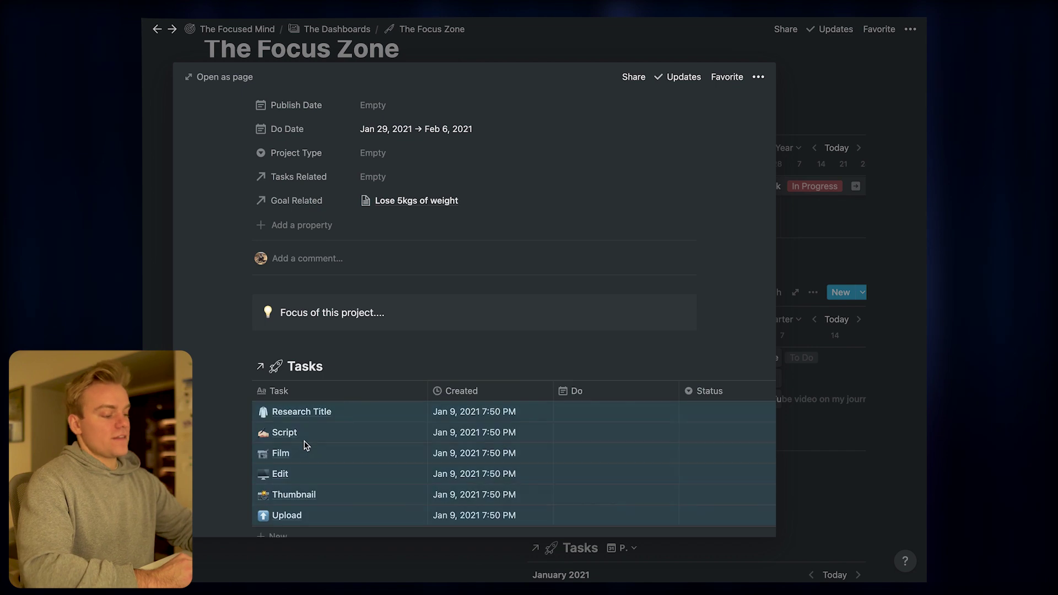
scroll(382, 346, "down", 1)
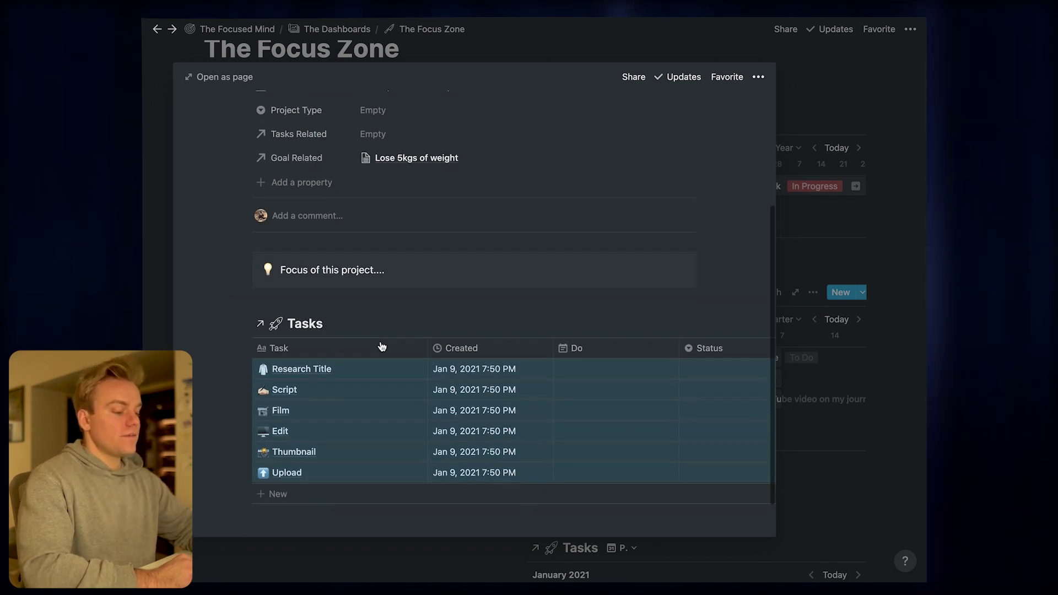
left_click(378, 449)
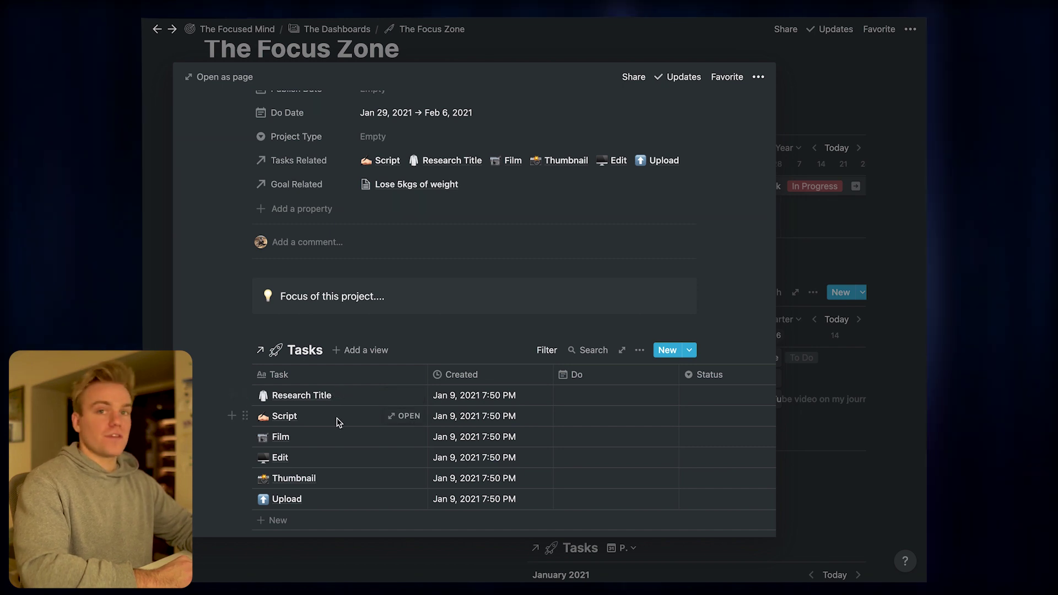
scroll(338, 422, "right", 5)
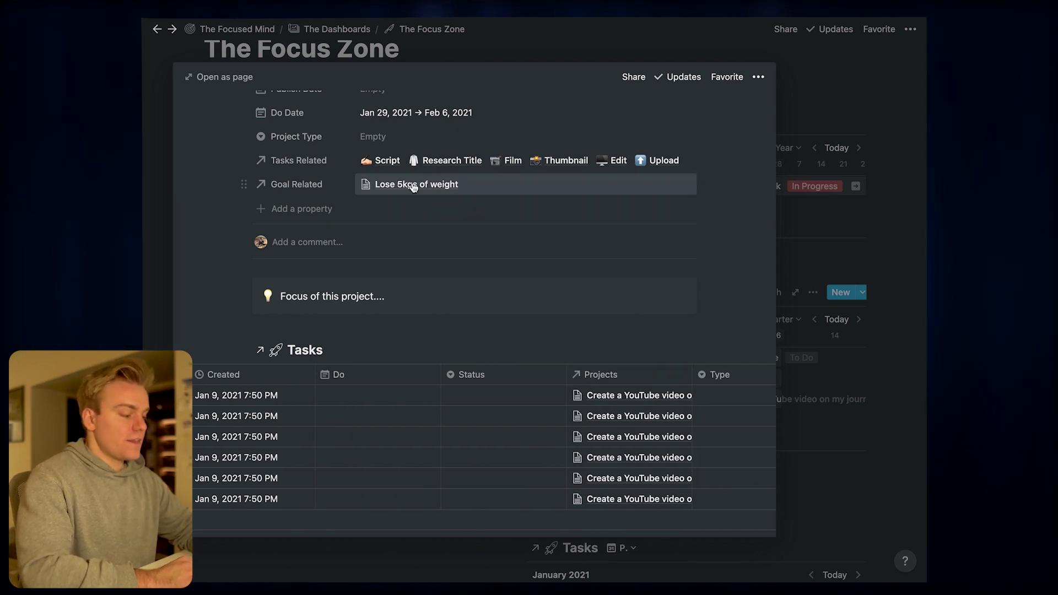
key("Escape")
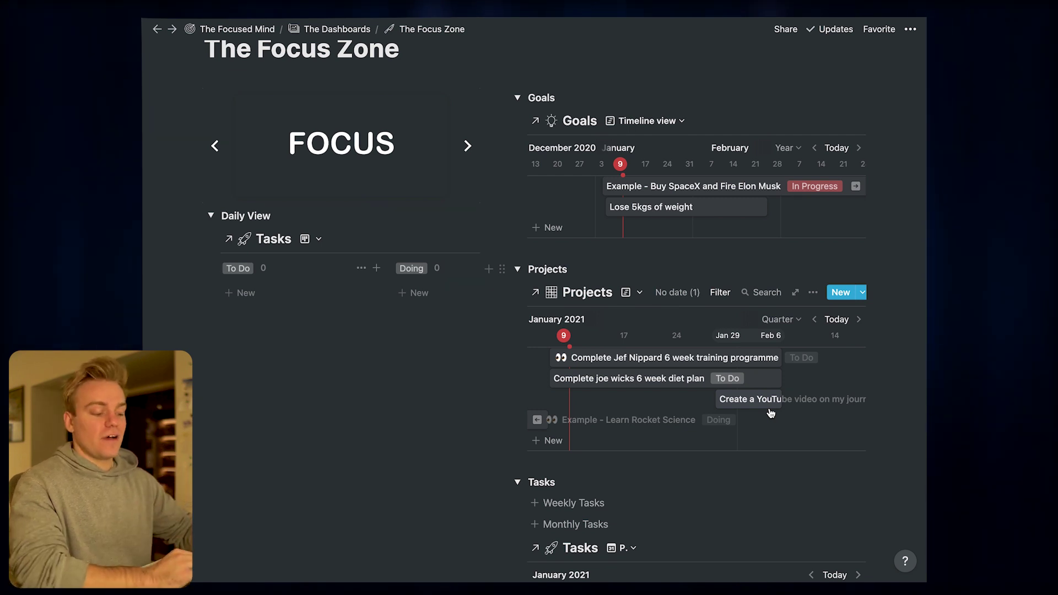
Add all the undated workout, untitled and YouTube video tasks to the Planning View calendar of the Tasks database.
scroll(771, 413, "down", 2)
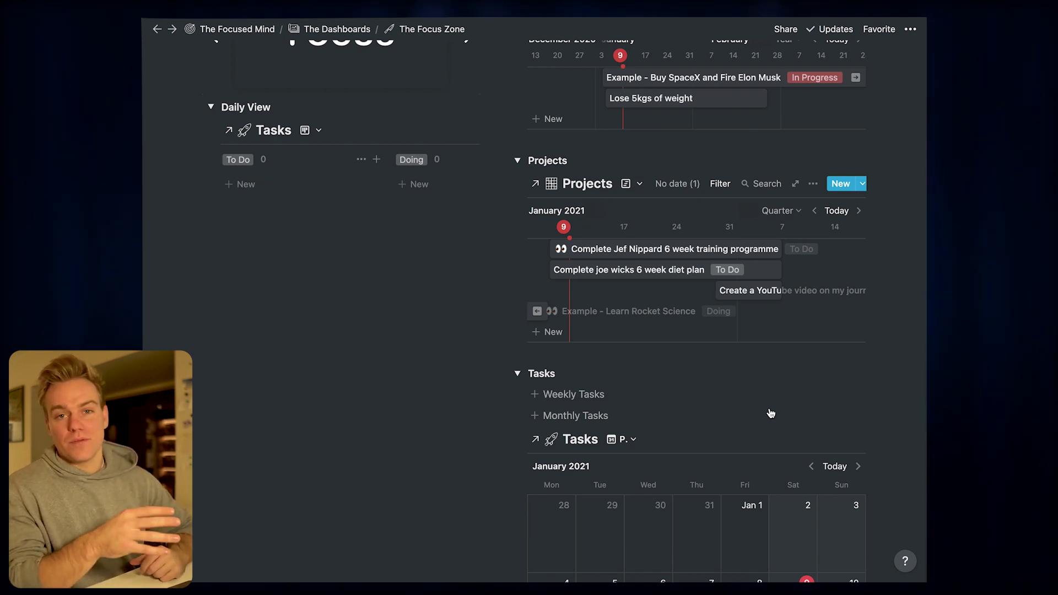
scroll(768, 413, "down", 3)
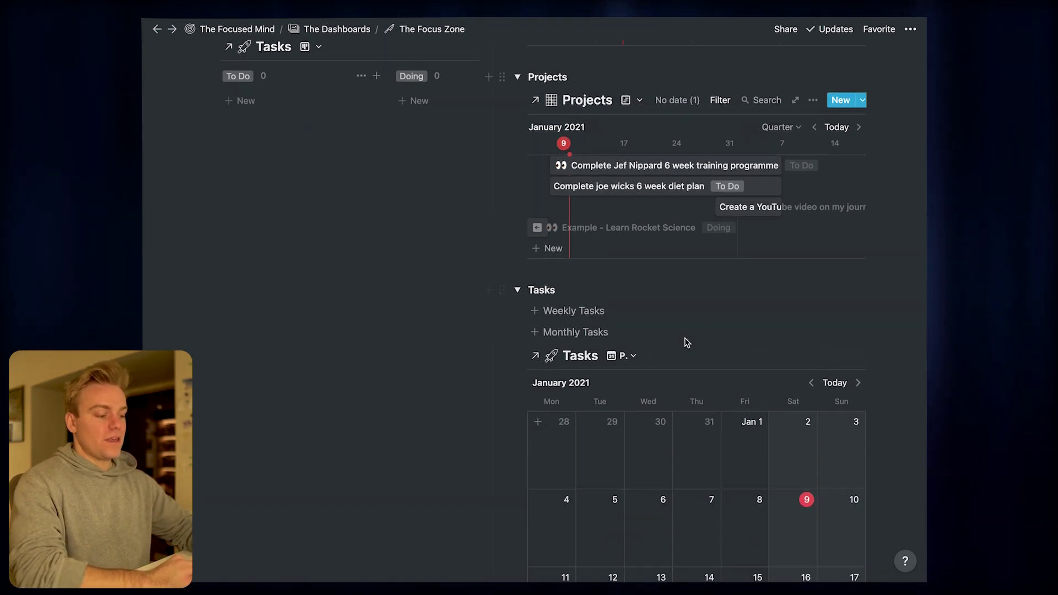
scroll(678, 439, "down", 1)
scroll(679, 439, "down", 1)
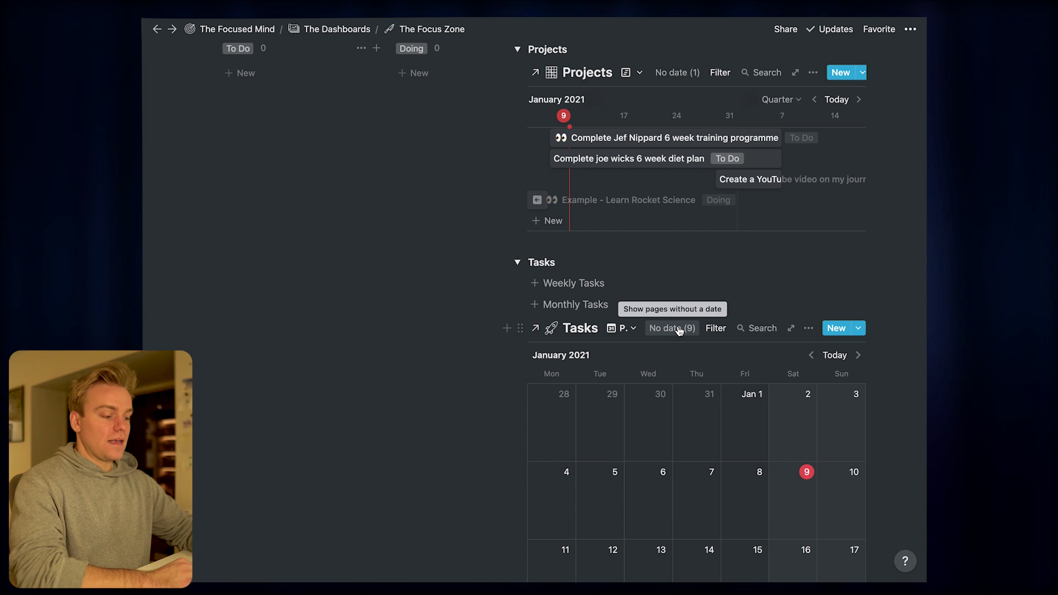
left_click(678, 329)
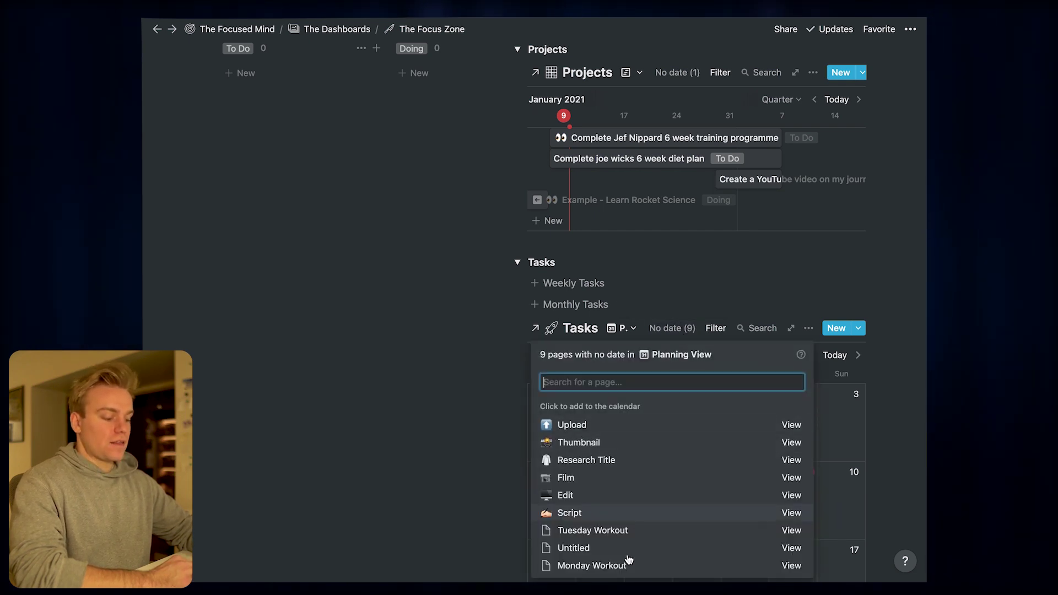
left_click(627, 563)
left_click(625, 550)
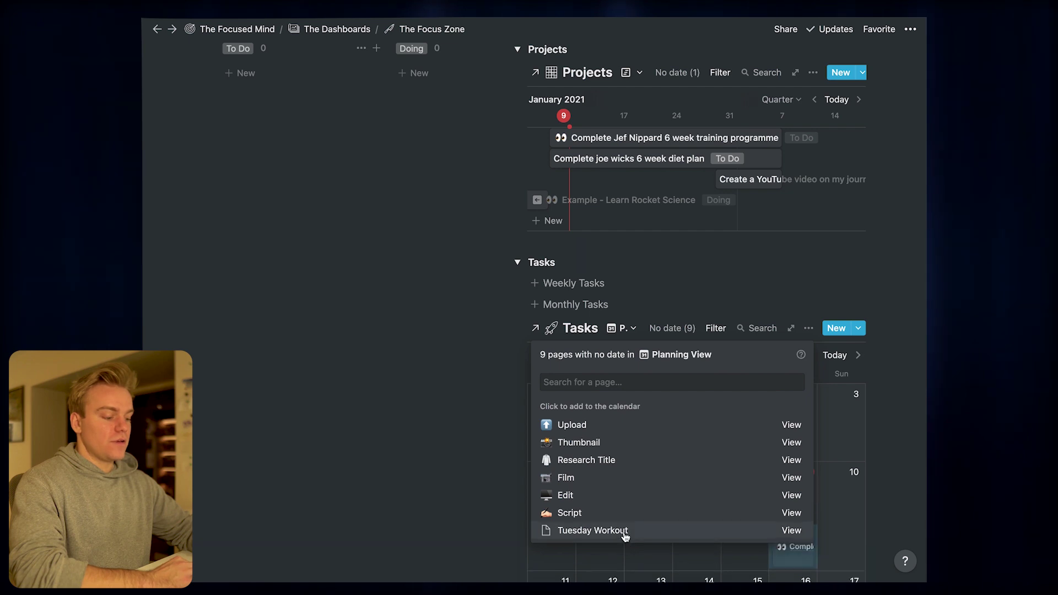
left_click(624, 532)
left_click(625, 513)
left_click(624, 496)
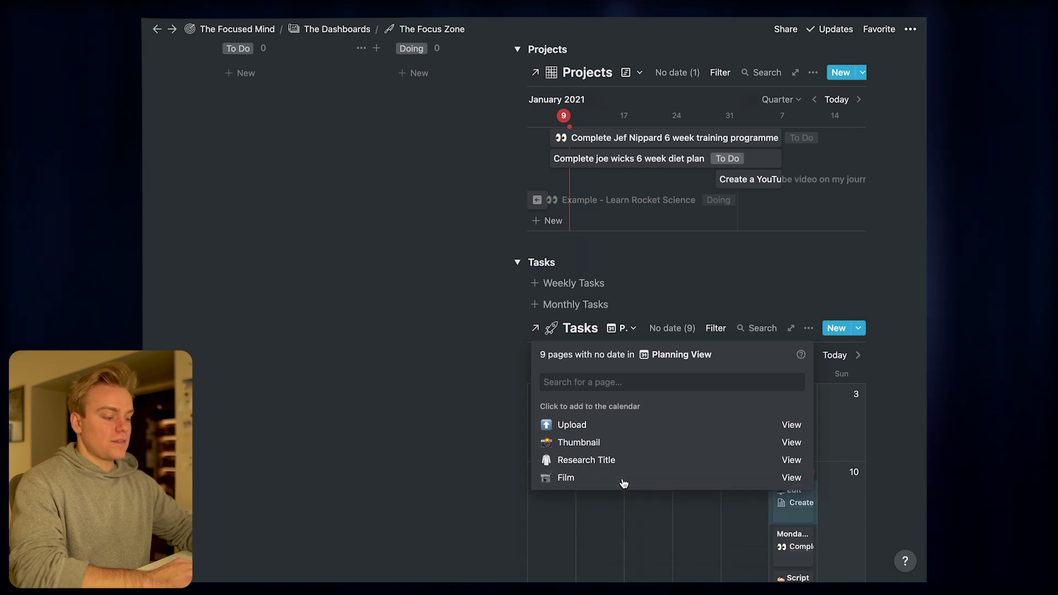
left_click(623, 478)
left_click(621, 462)
left_click(620, 444)
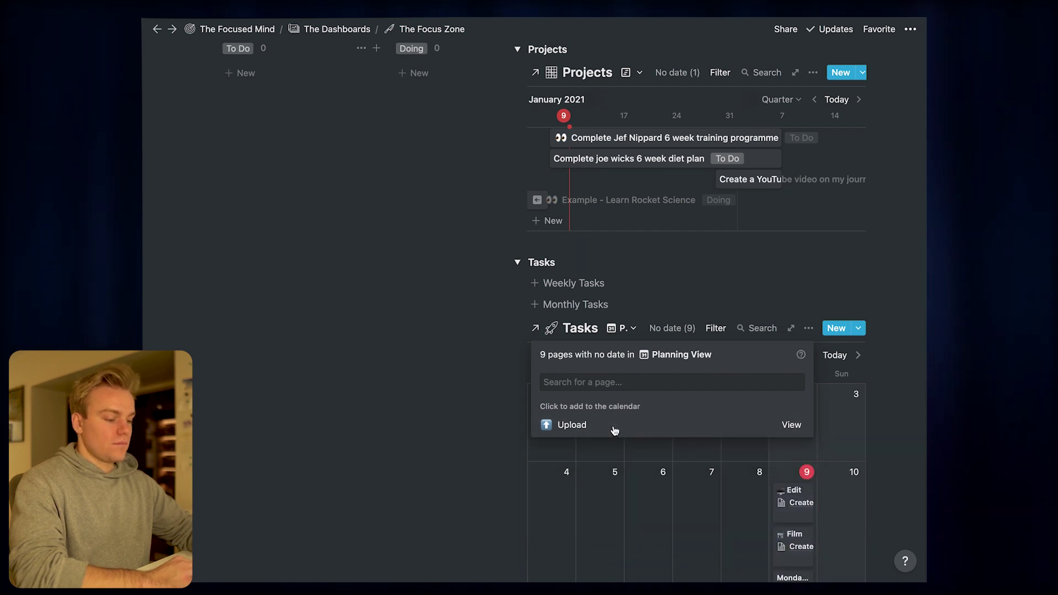
left_click(614, 430)
Reschedule Monday Workout to January 11 and Tuesday Workout to January 12 on the Tasks calendar.
scroll(461, 465, "down", 7)
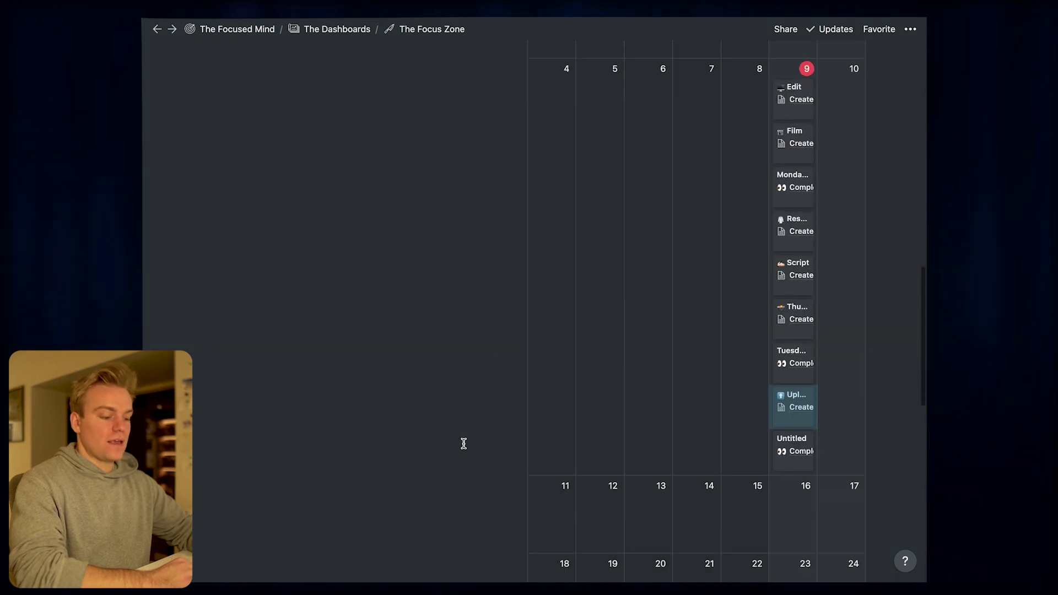
left_click_drag(806, 180, 573, 477)
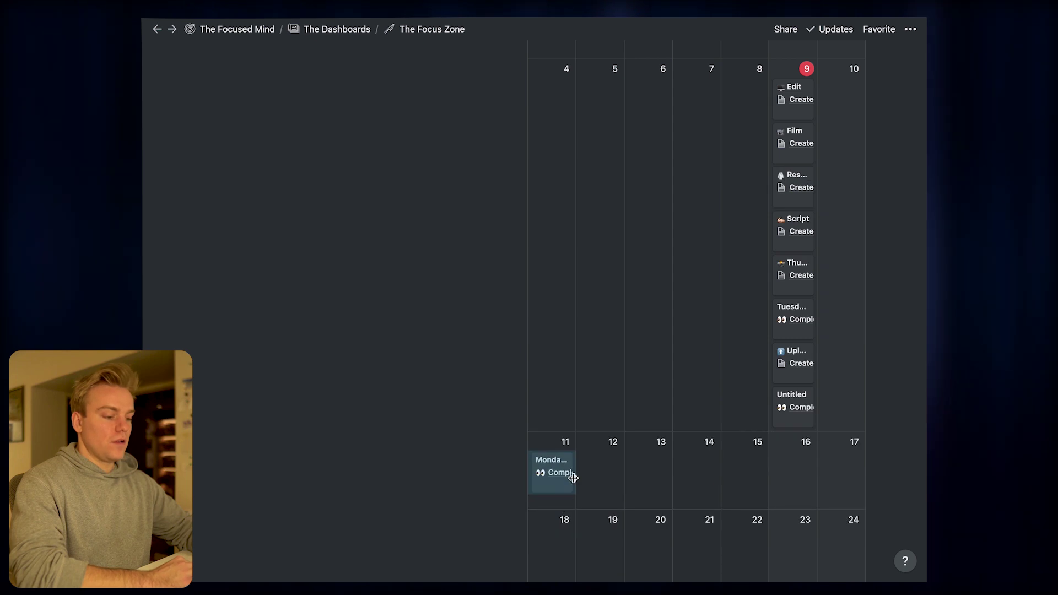
scroll(782, 339, "up", 1)
left_click_drag(789, 340, 595, 490)
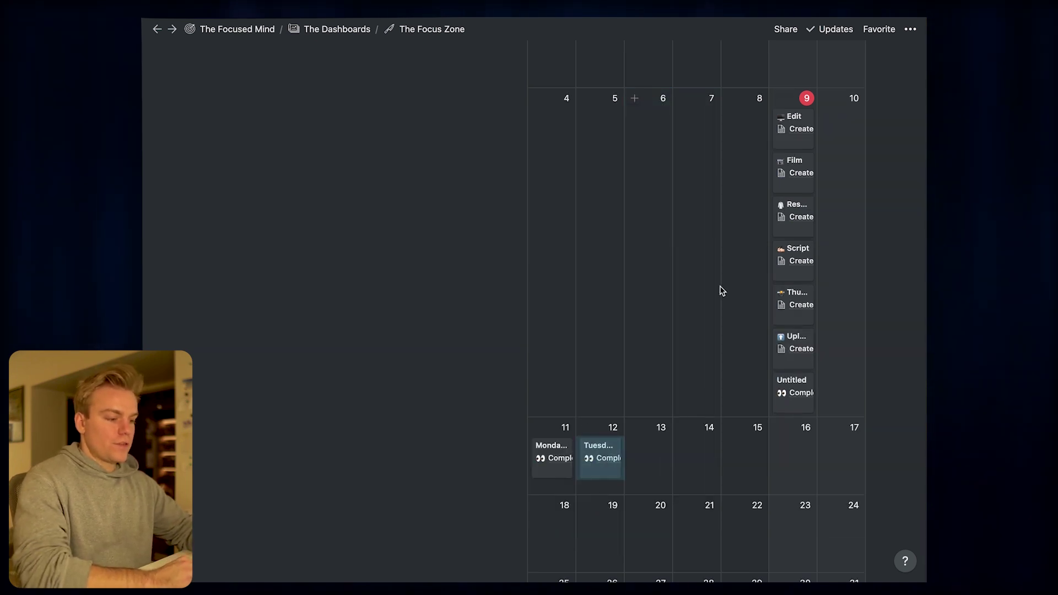
Schedule Research Title, Script, Film, Edit, Thumbnail and Upload on consecutive days from January 14 to 19 on the Tasks calendar.
left_click_drag(793, 172, 803, 437)
left_click_drag(799, 220, 744, 425)
left_click_drag(792, 131, 836, 355)
left_click_drag(794, 133, 701, 307)
left_click_drag(796, 129, 550, 347)
left_click_drag(784, 131, 600, 297)
Delete the untitled task from January 9 on the Tasks calendar.
right_click(793, 132)
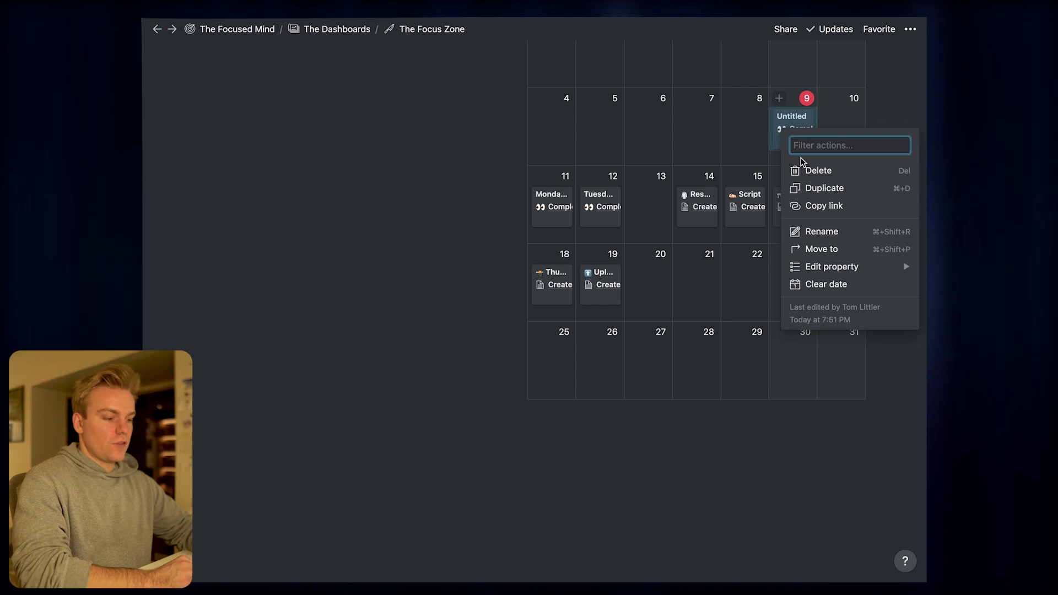
left_click(814, 170)
scroll(550, 371, "up", 7)
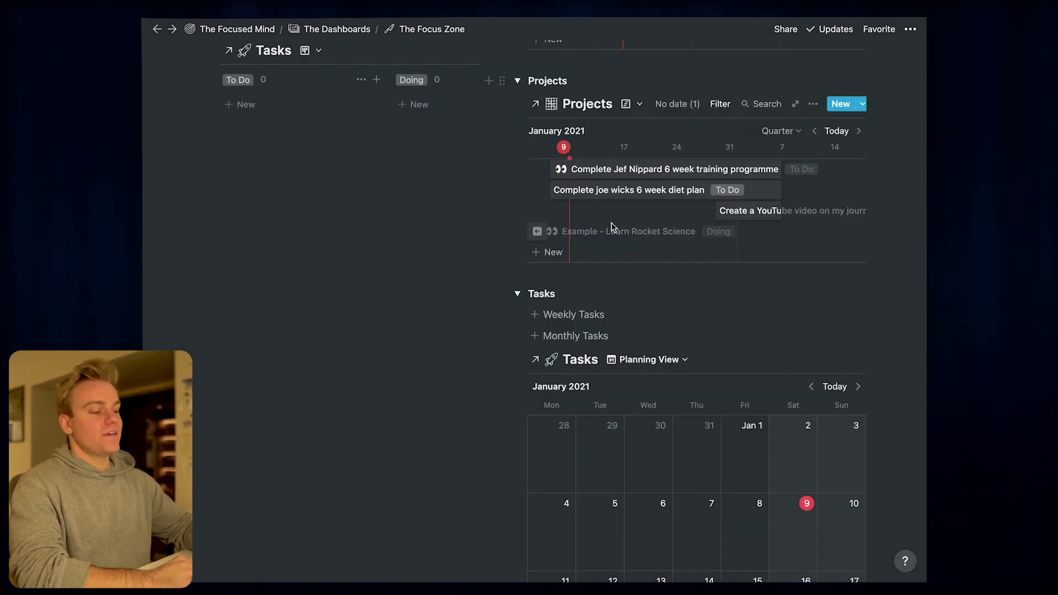
scroll(610, 226, "down", 1)
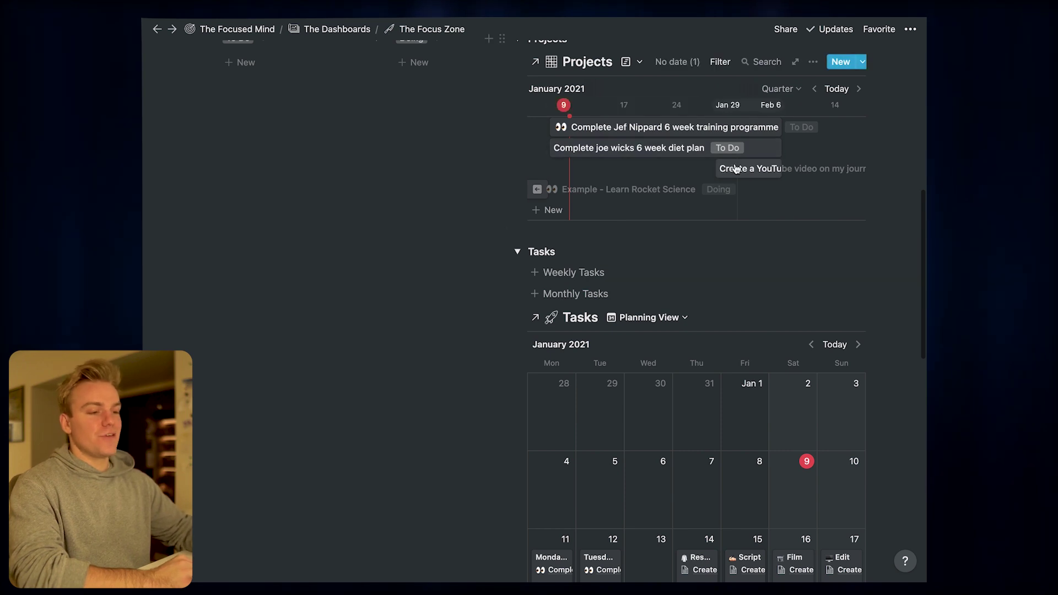
scroll(696, 393, "down", 2)
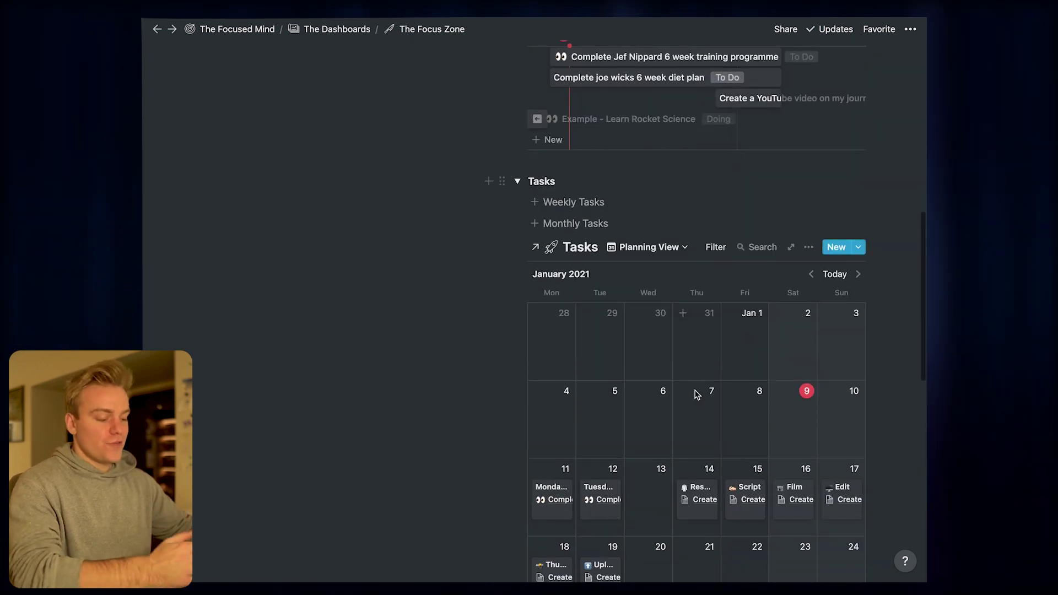
scroll(696, 393, "down", 1)
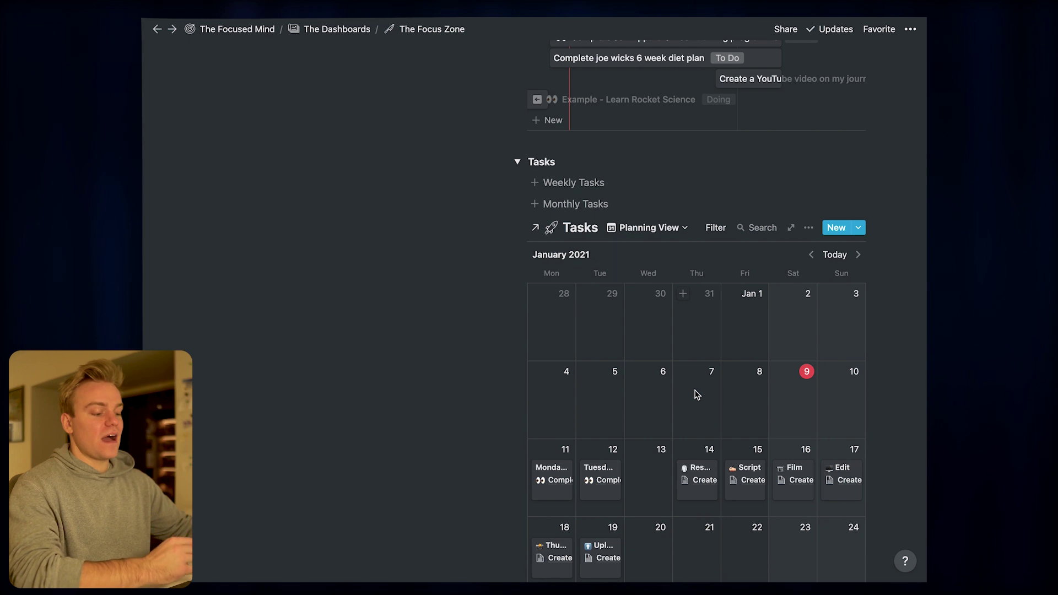
scroll(696, 394, "down", 1)
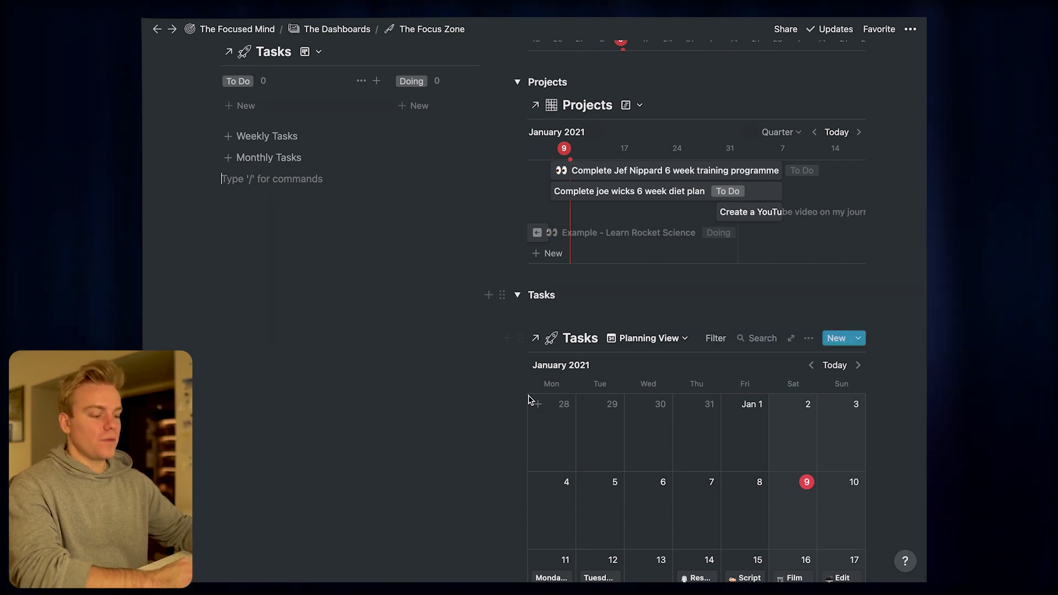
Generate the set of recurring weekly tasks from the Weekly Tasks template below the Daily View board.
scroll(606, 386, "down", 3)
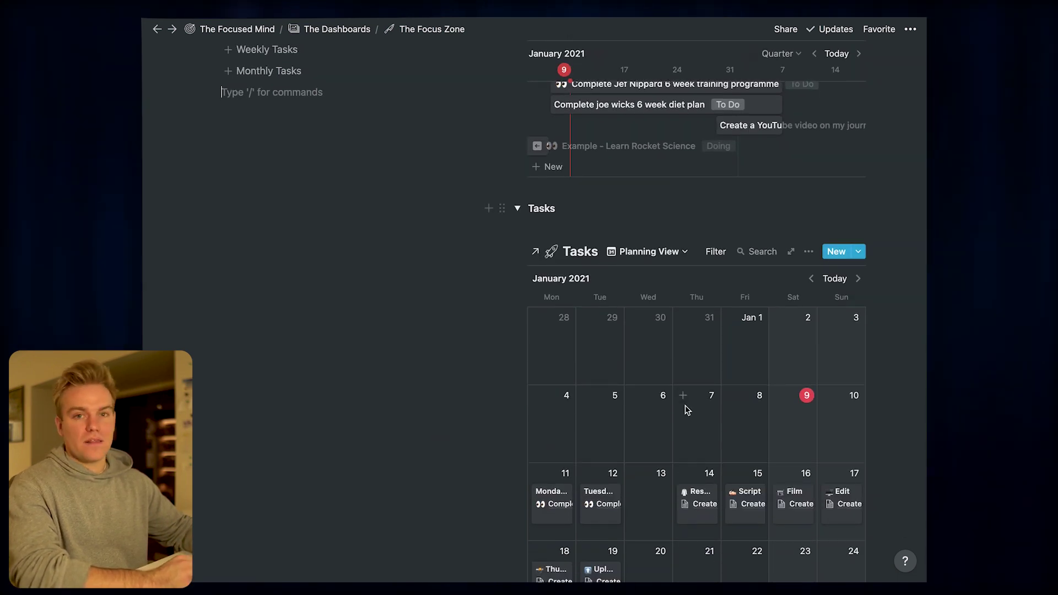
scroll(408, 137, "up", 1)
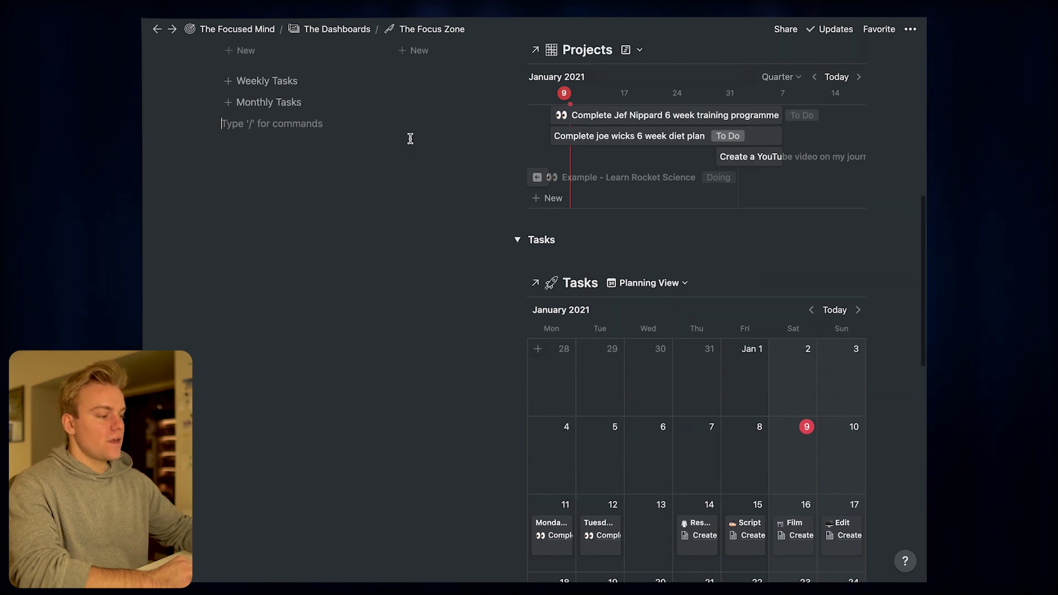
left_click(299, 88)
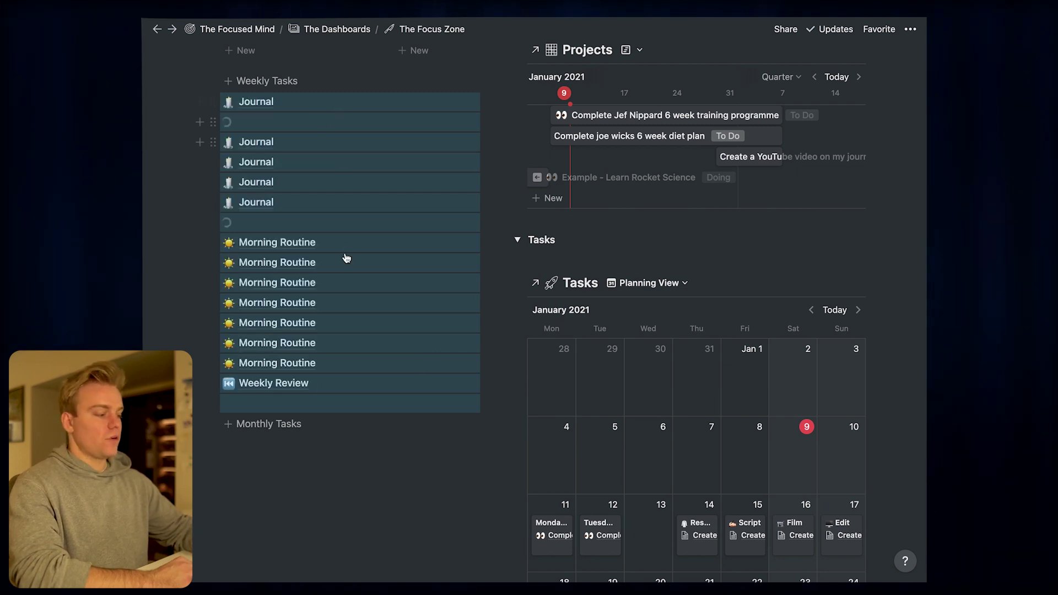
Move the generated Journal, Morning Routine and Weekly Review tasks onto the week of January 11 to 17 on the Tasks calendar.
left_click(291, 186)
left_click(340, 31)
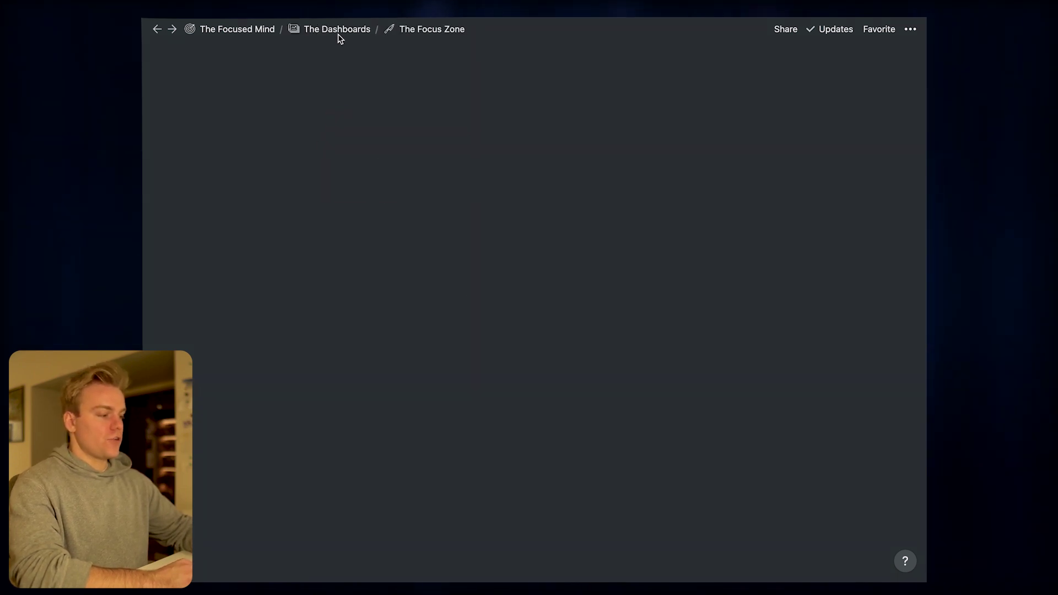
scroll(308, 275, "down", 10)
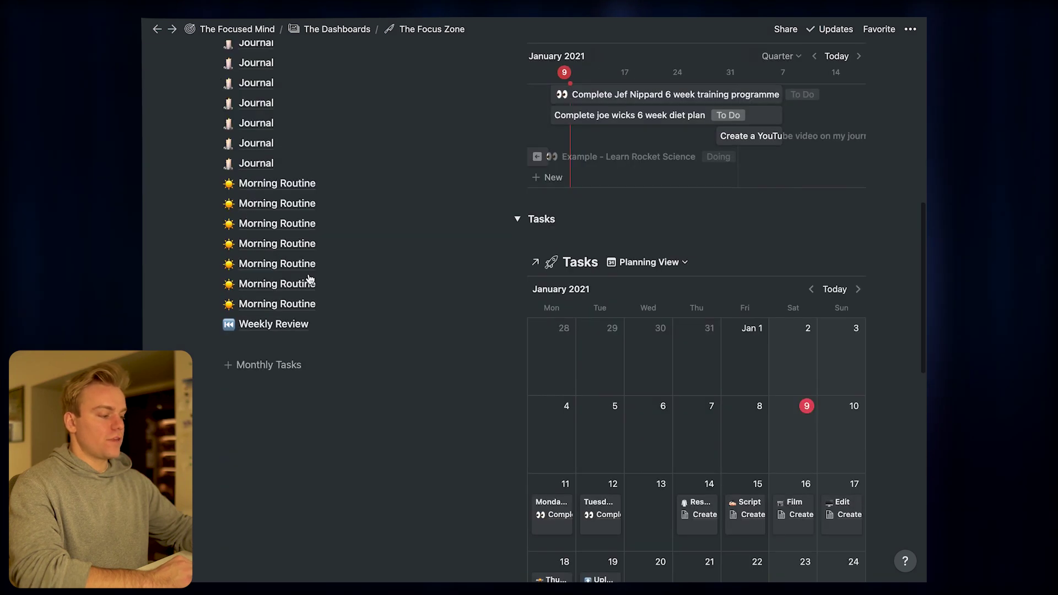
scroll(311, 311, "up", 1)
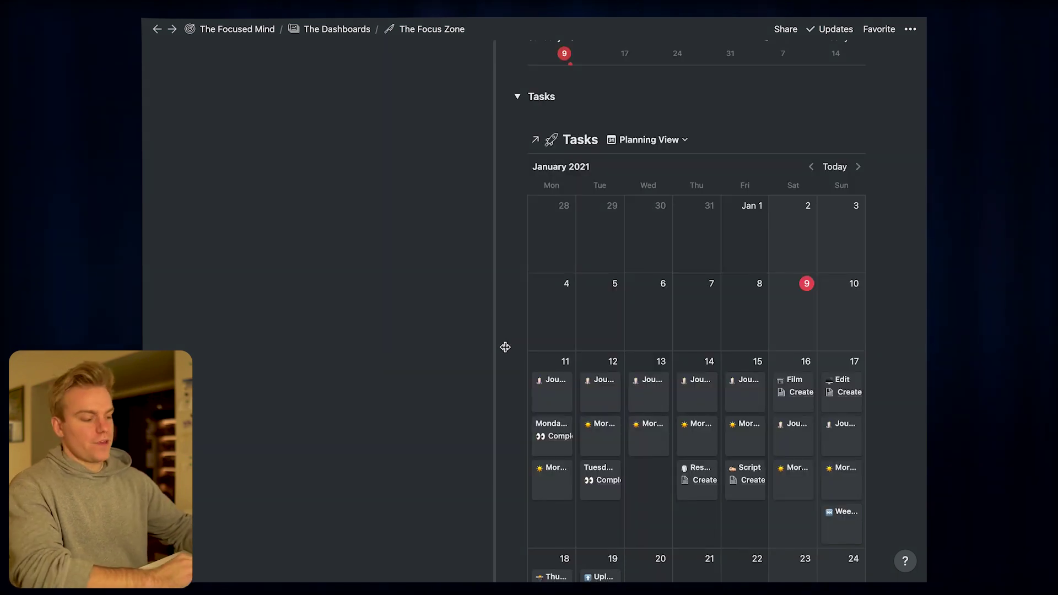
Review the journaling template inside the January 11 Journal task, including its morning prompts, and close it.
left_click(553, 385)
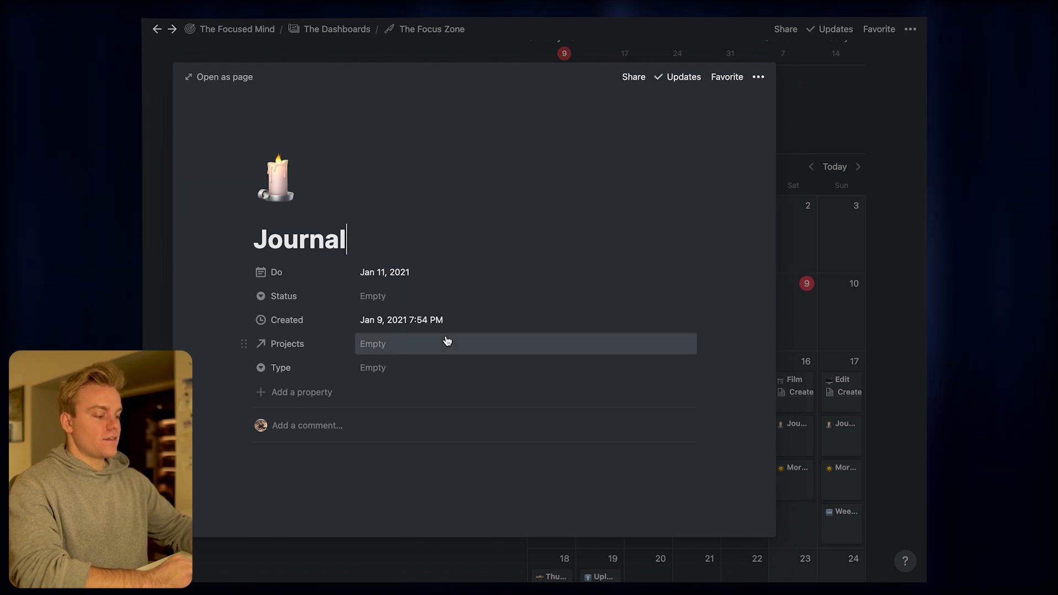
scroll(447, 341, "down", 5)
scroll(447, 341, "down", 5)
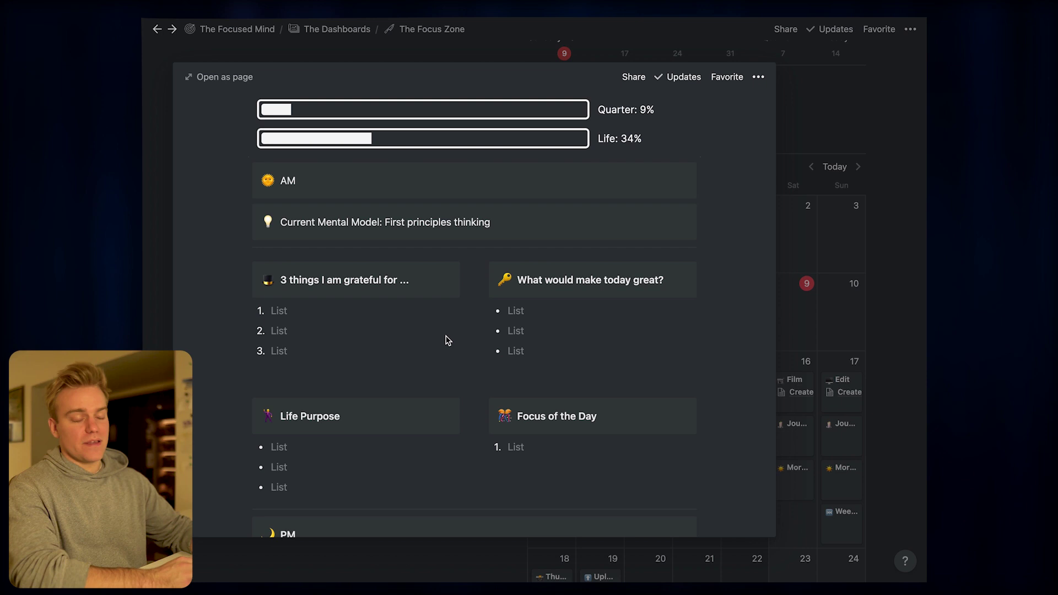
left_click(923, 354)
Check off the January 11 Morning Routine habits, including Don't check phone in bed, Cup of cacao, Yoga, Breathing and Meditation.
left_click(556, 477)
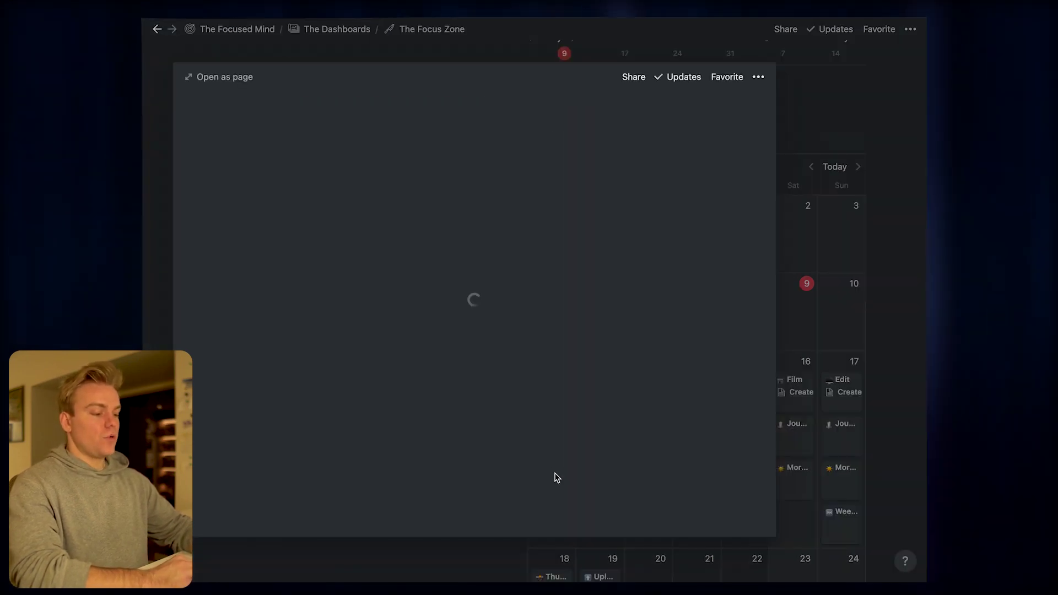
scroll(319, 413, "down", 3)
left_click(261, 369)
left_click(261, 389)
left_click(261, 409)
left_click(261, 429)
left_click(261, 448)
left_click(261, 468)
key("Escape")
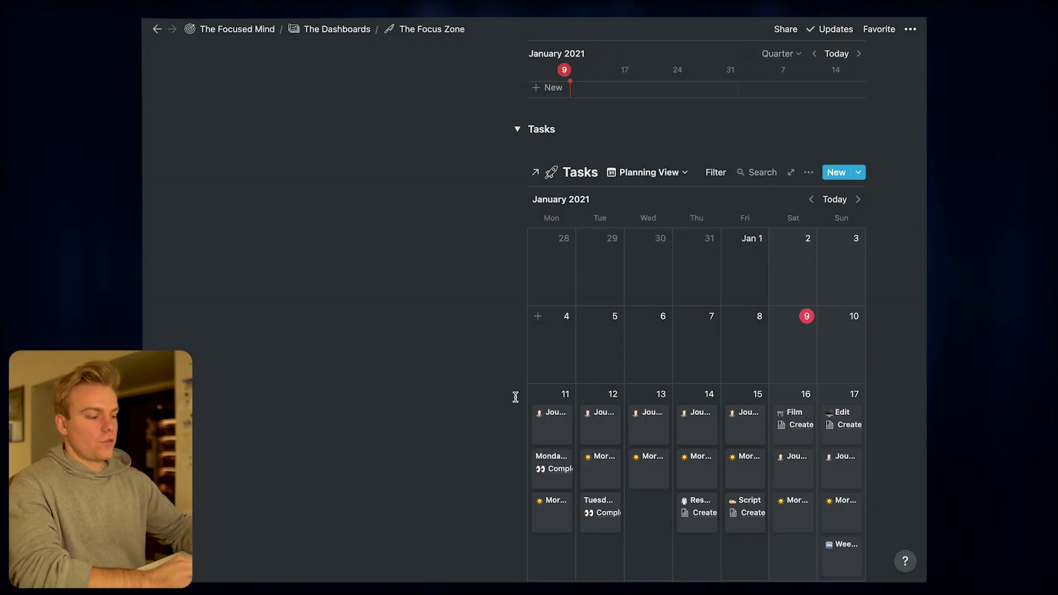
Show the Tasks database in its morning routine gallery view, compare the daily checklists, and return to the Planning View.
left_click(661, 172)
left_click(608, 270)
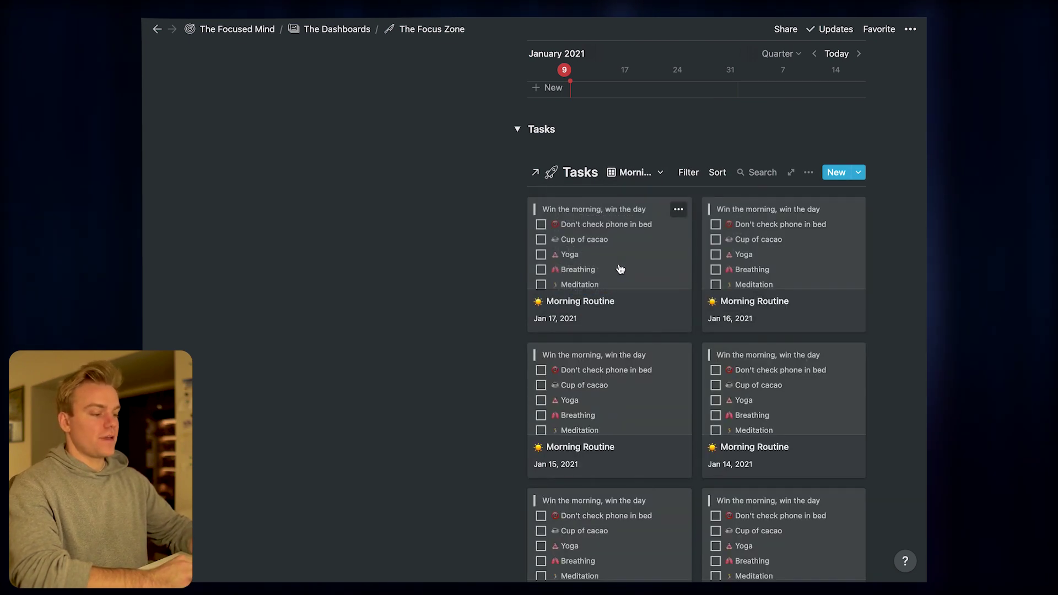
scroll(498, 344, "down", 5)
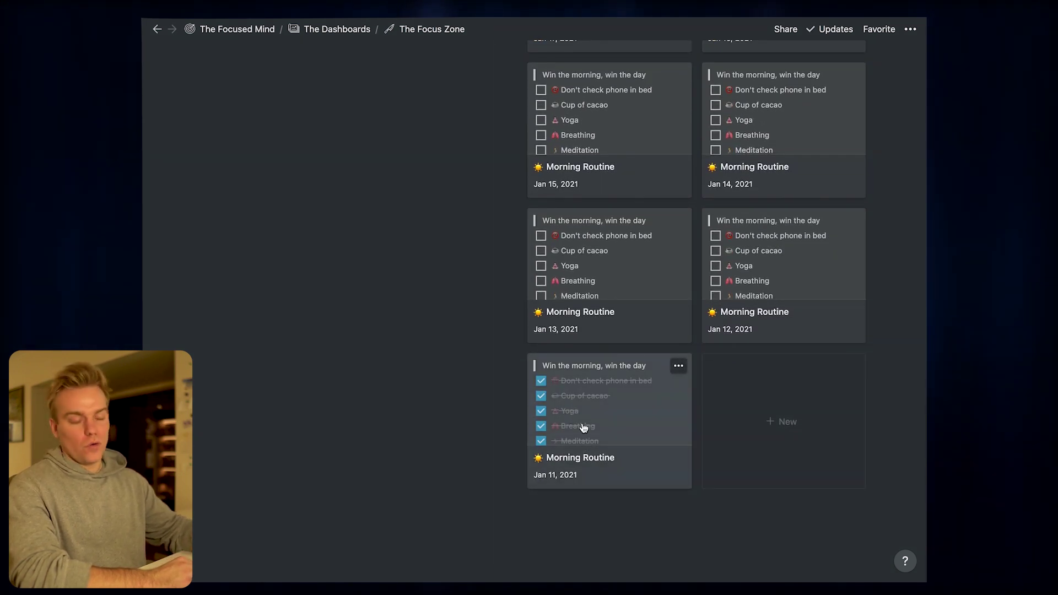
scroll(661, 374, "up", 1)
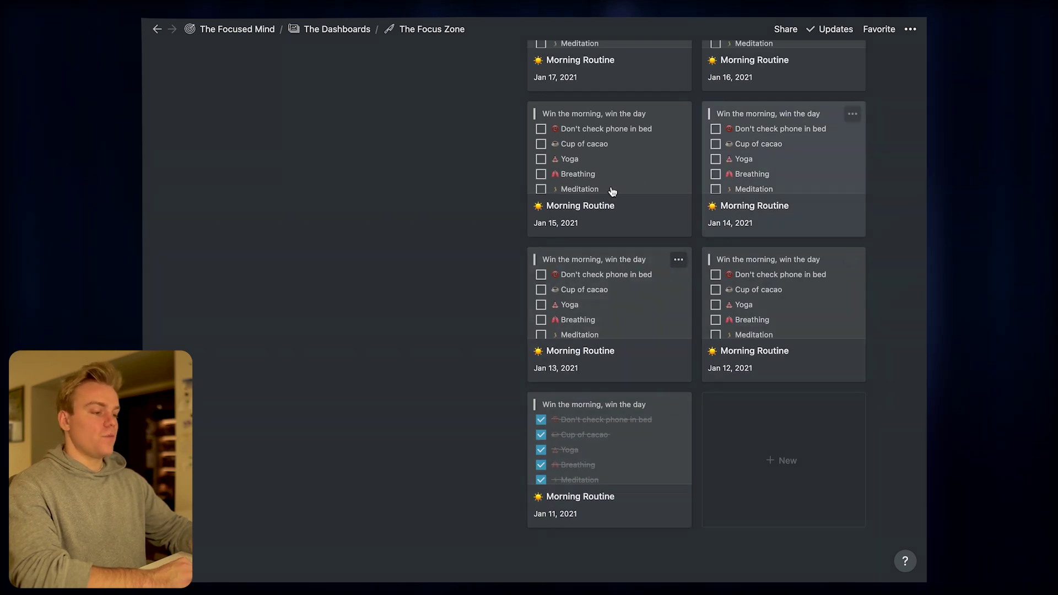
scroll(612, 190, "up", 5)
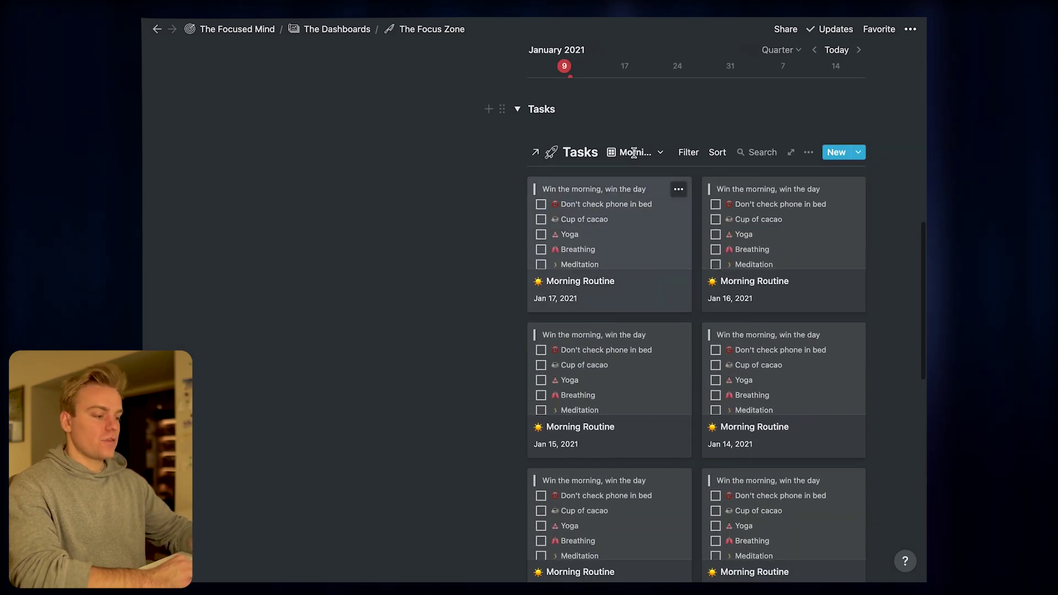
left_click(634, 154)
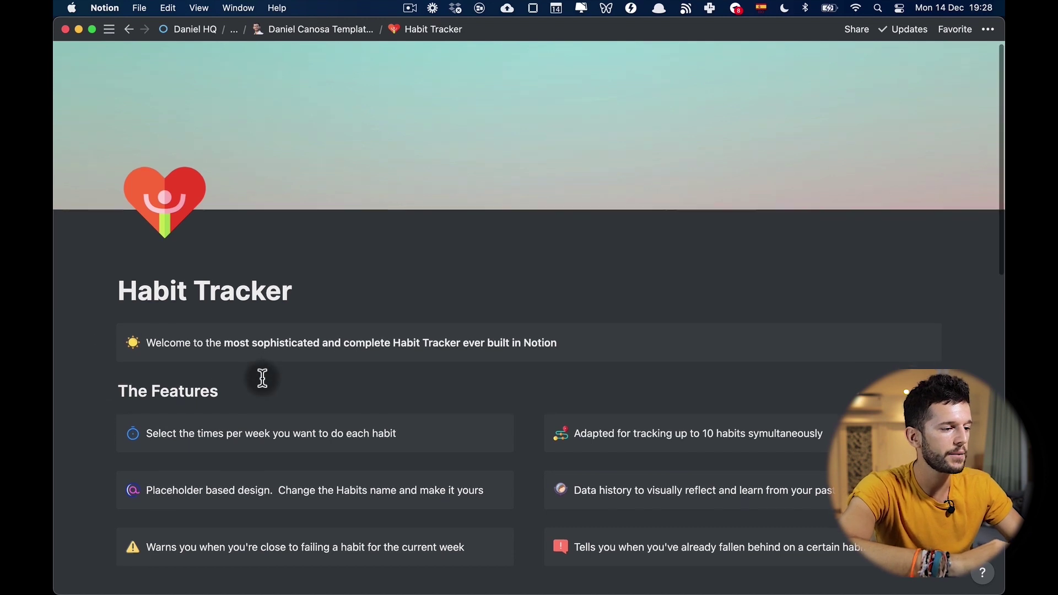
Read the Habit Tracker features and open the Habit Tracker Onboarding page.
scroll(263, 378, "down", 3)
scroll(255, 484, "down", 4)
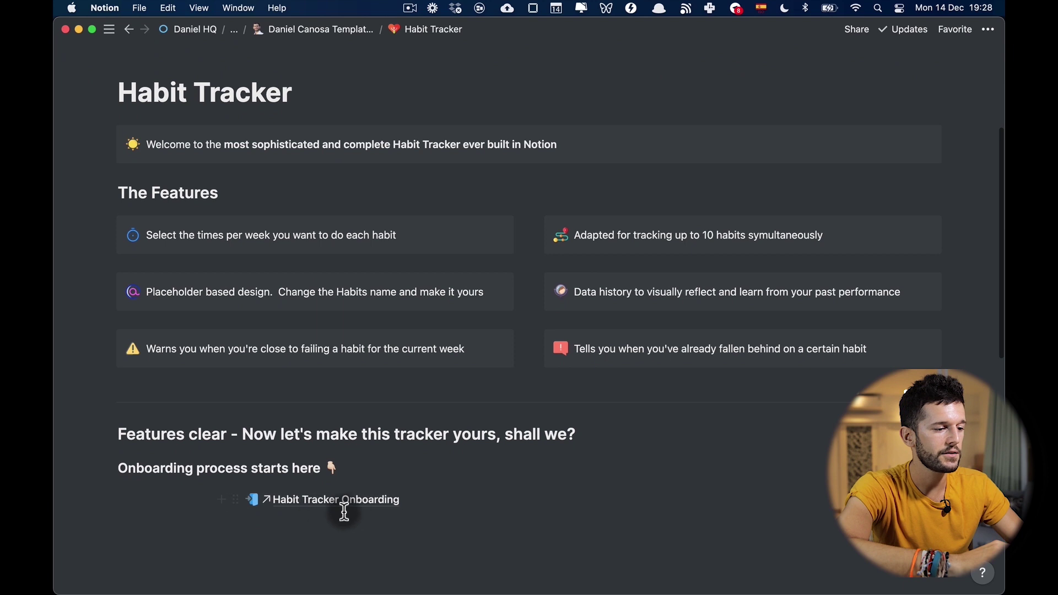
left_click(336, 501)
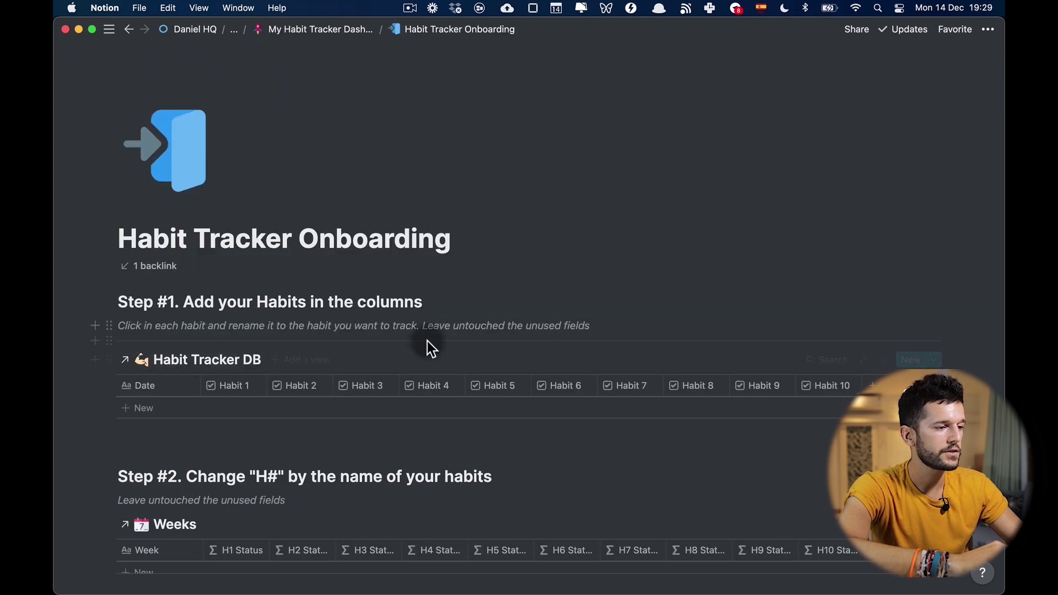
Rename the Habit 1 to Habit 4 columns of the Habit Tracker DB to Meditation, Running, Writing and Reading.
left_click(235, 396)
type("Meditation")
key("Return")
left_click(283, 389)
type("Running")
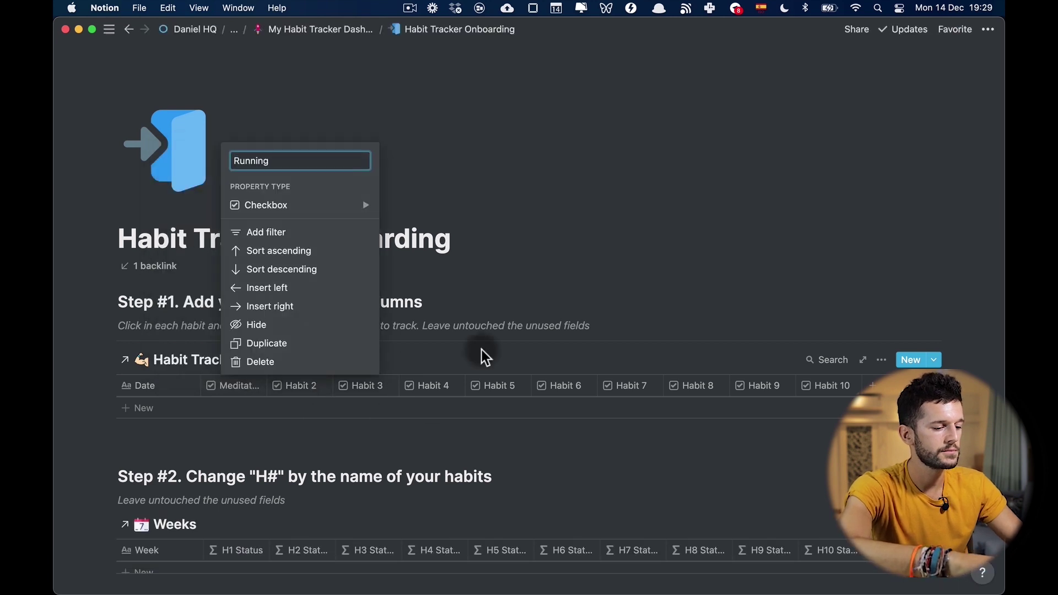
key("Return")
left_click(363, 385)
type("Writing")
key("Return")
left_click(433, 386)
type("Reading")
key("Return")
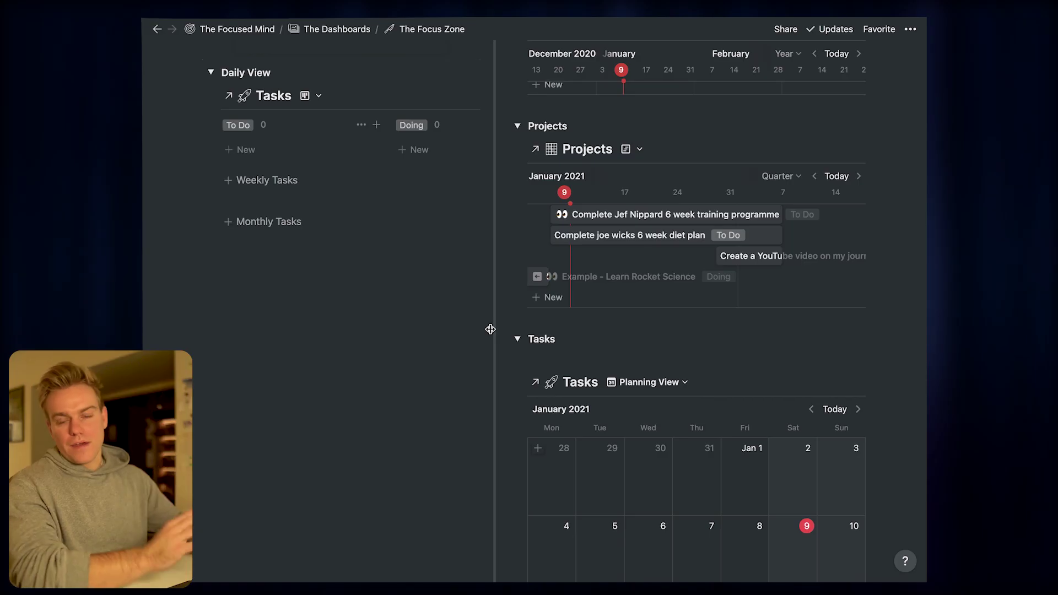
Reschedule the January 11 Journal, Monday Workout and Morning Routine tasks to January 9 on the Focus Zone's Tasks calendar.
scroll(427, 286, "up", 3)
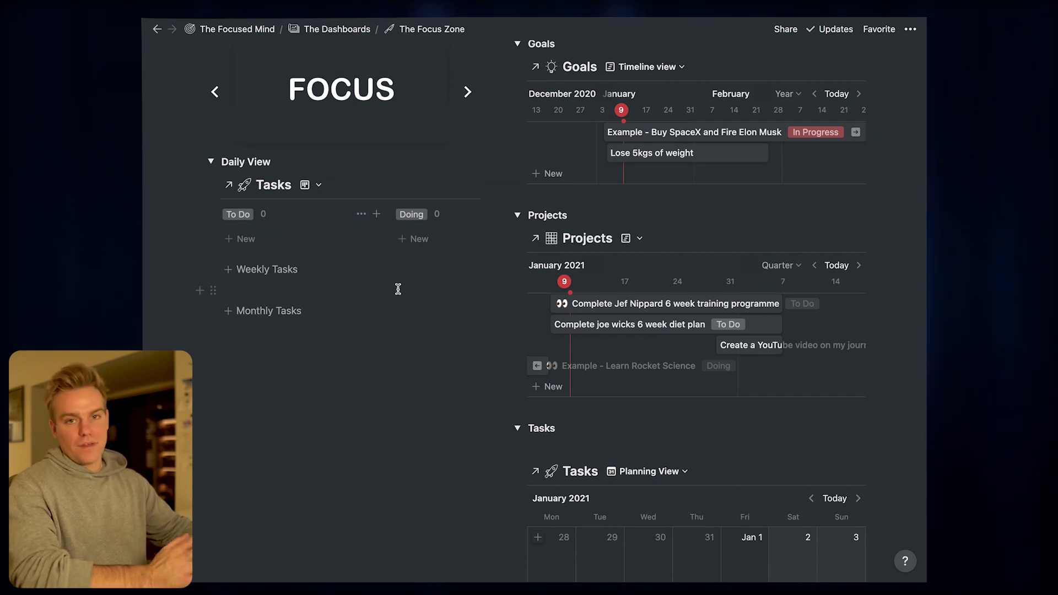
scroll(398, 288, "down", 5)
scroll(398, 288, "down", 1)
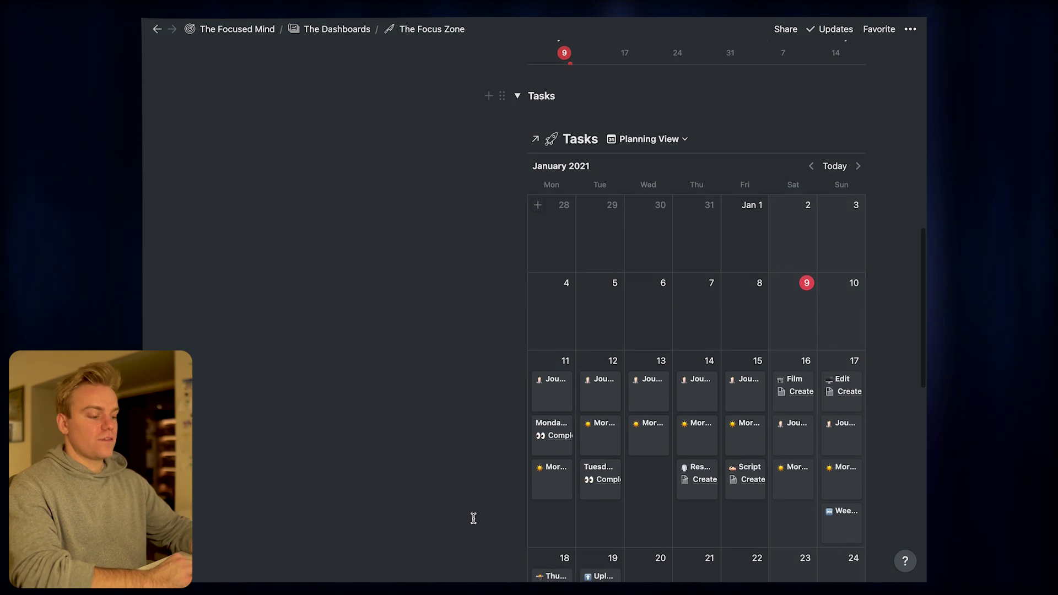
left_click_drag(477, 496, 799, 319)
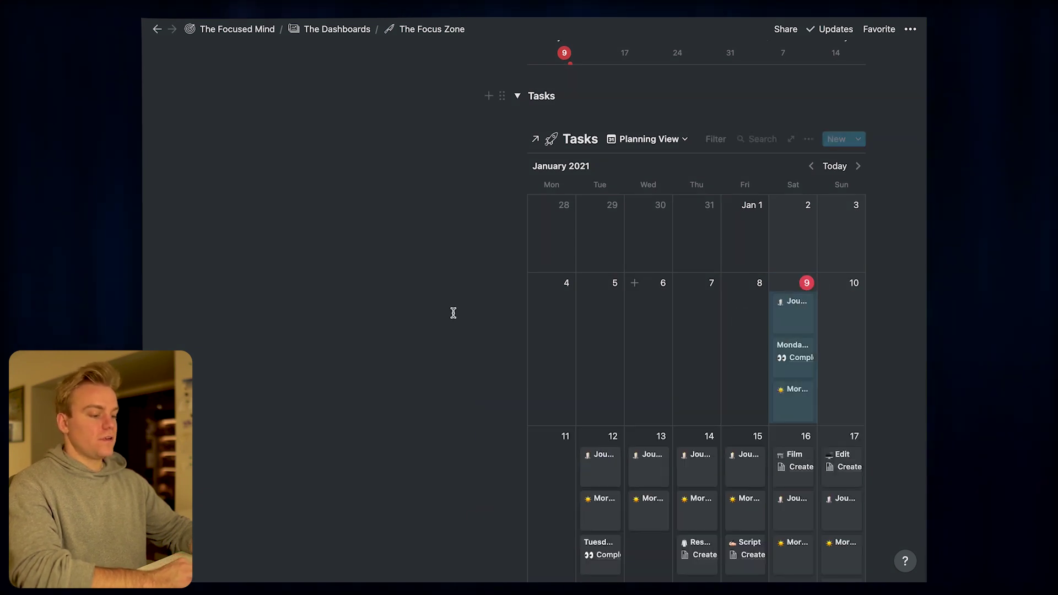
Move the Journal, Morning Routine and Monday Workout tasks from No Status into the To Do column of the Daily View board.
scroll(453, 313, "up", 8)
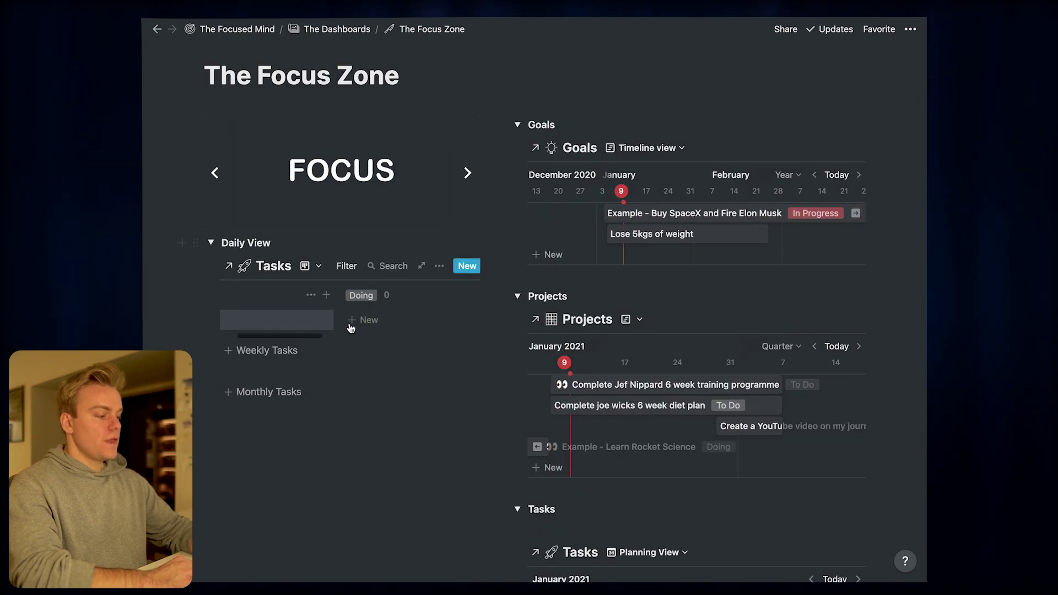
left_click(380, 321)
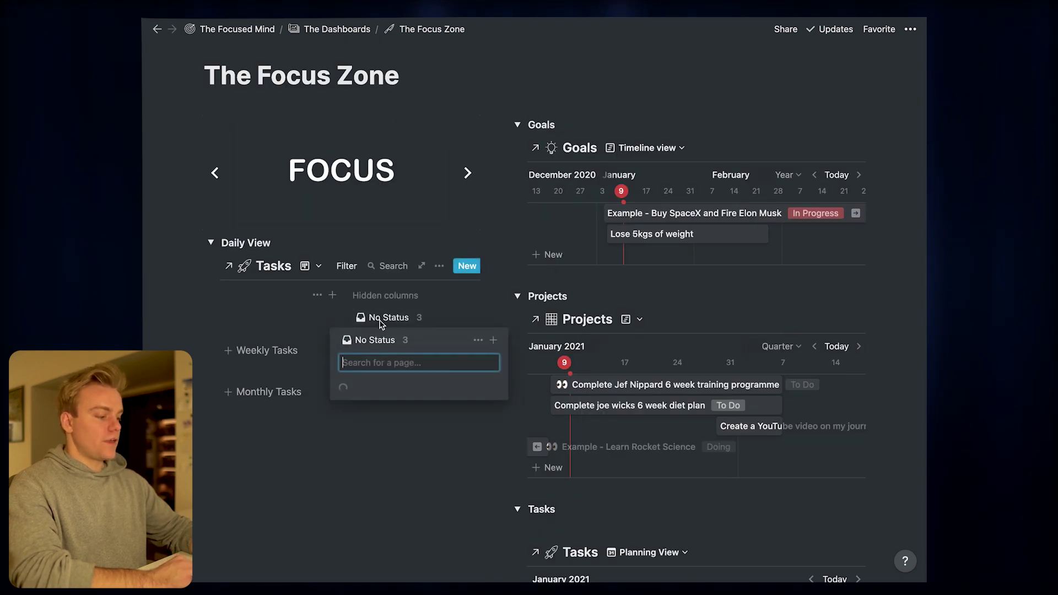
left_click_drag(485, 393, 275, 313)
left_click_drag(474, 325, 270, 325)
left_click_drag(476, 323, 249, 350)
left_click_drag(493, 331, 285, 324)
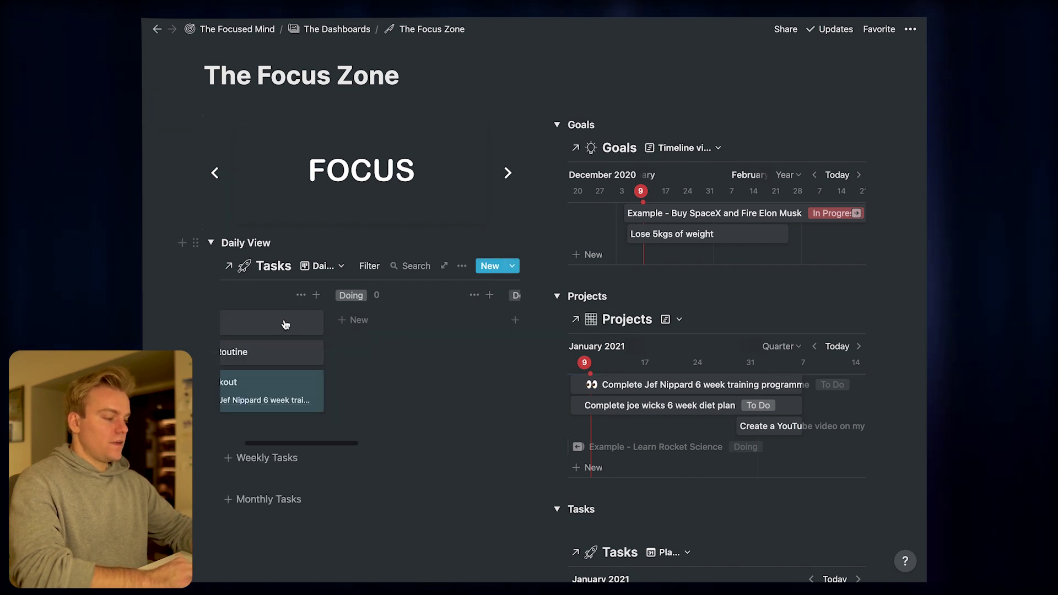
scroll(287, 330, "left", 3)
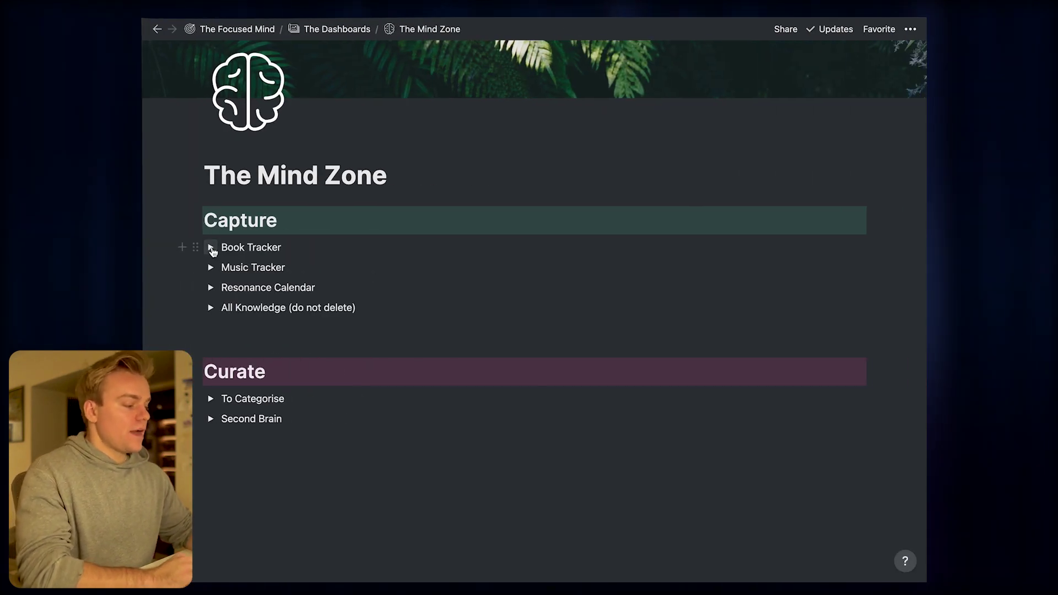
Expand the Book Tracker in The Mind Zone and examine the Fooled by Randomness entry's properties and notes.
left_click(210, 247)
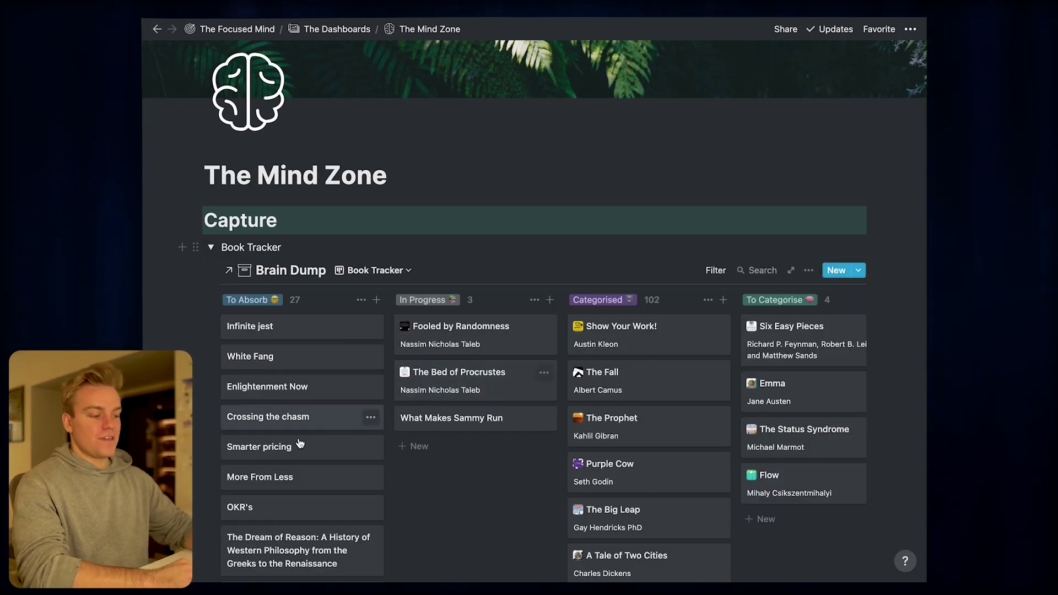
left_click(489, 334)
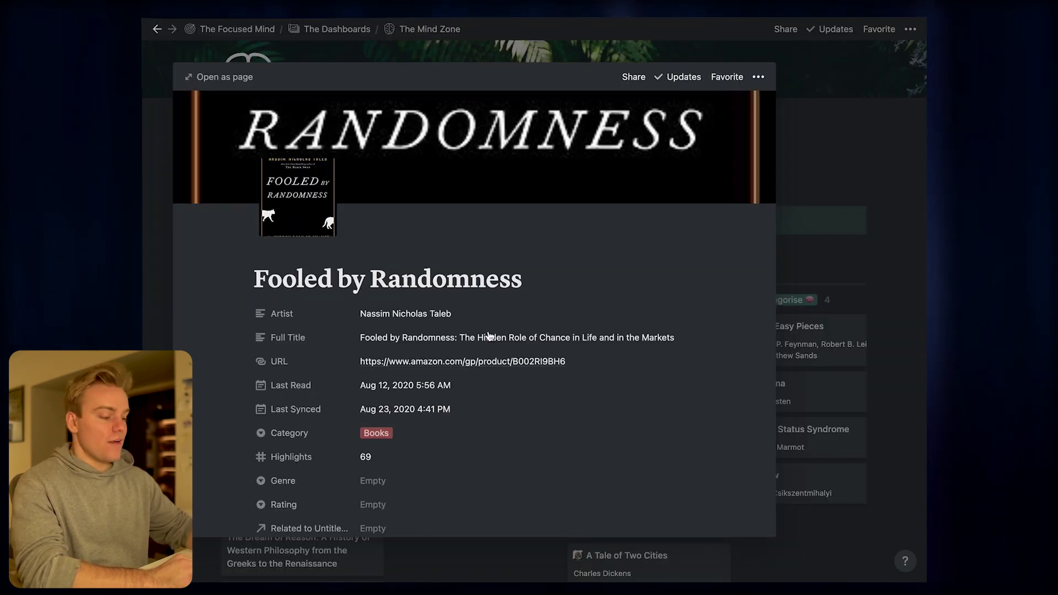
scroll(490, 336, "down", 5)
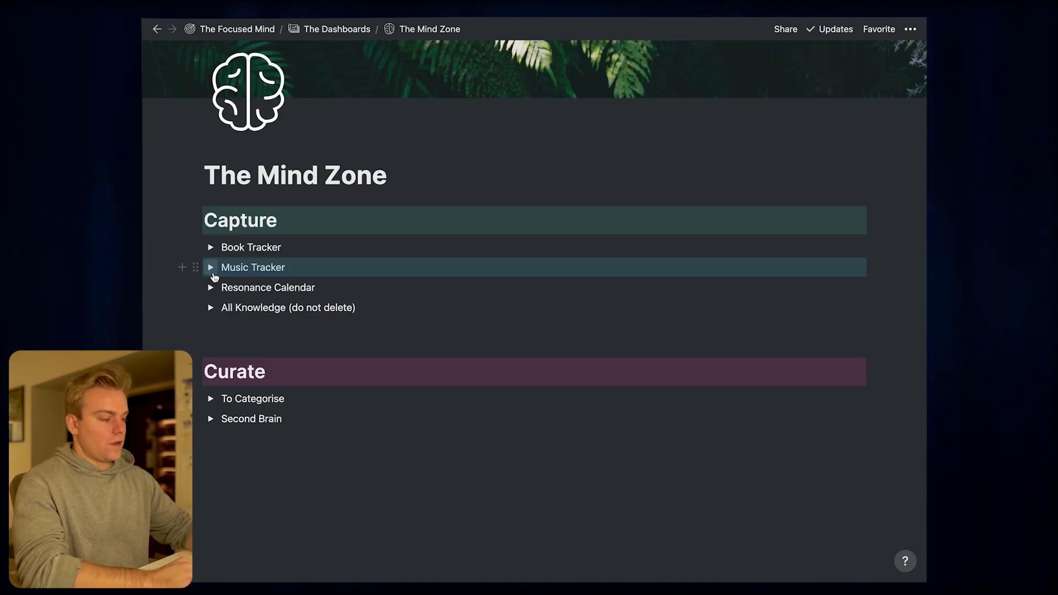
Expand the Music Tracker, examine the Saturation entry's properties, and collapse the tracker again.
left_click(213, 271)
scroll(771, 380, "down", 2)
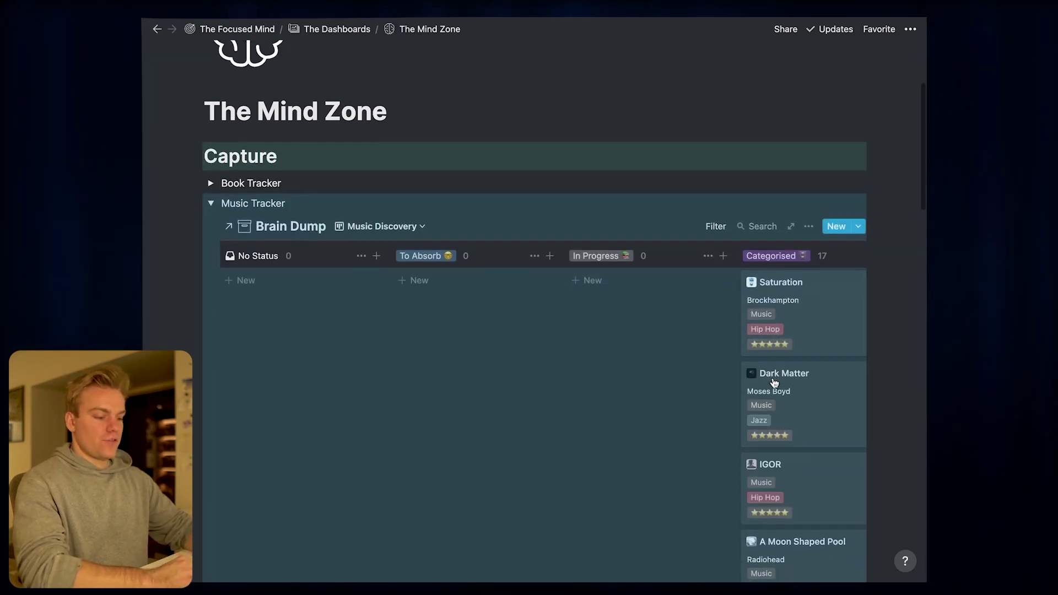
left_click(802, 298)
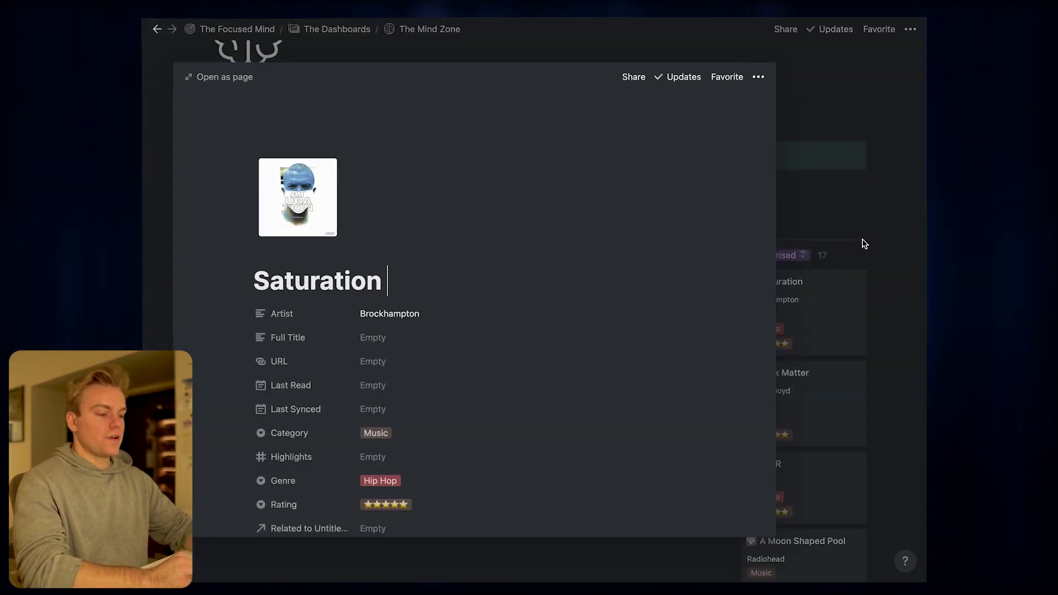
left_click(864, 244)
left_click(210, 201)
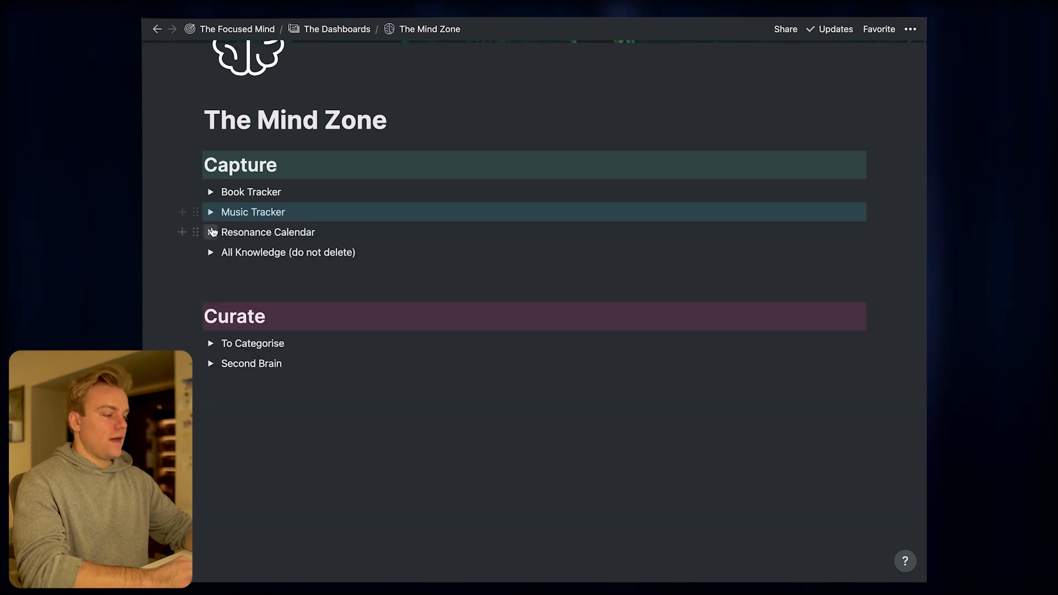
Expand the Resonance Calendar and read the saved tweet thread 10 Ideas That Changed My... from January 1.
left_click(212, 232)
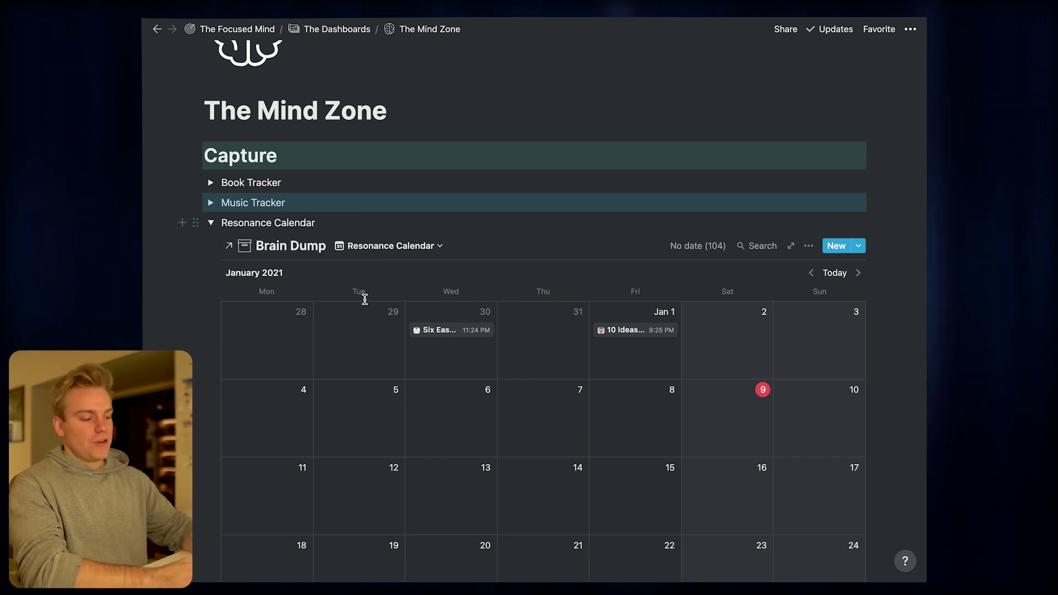
left_click(613, 332)
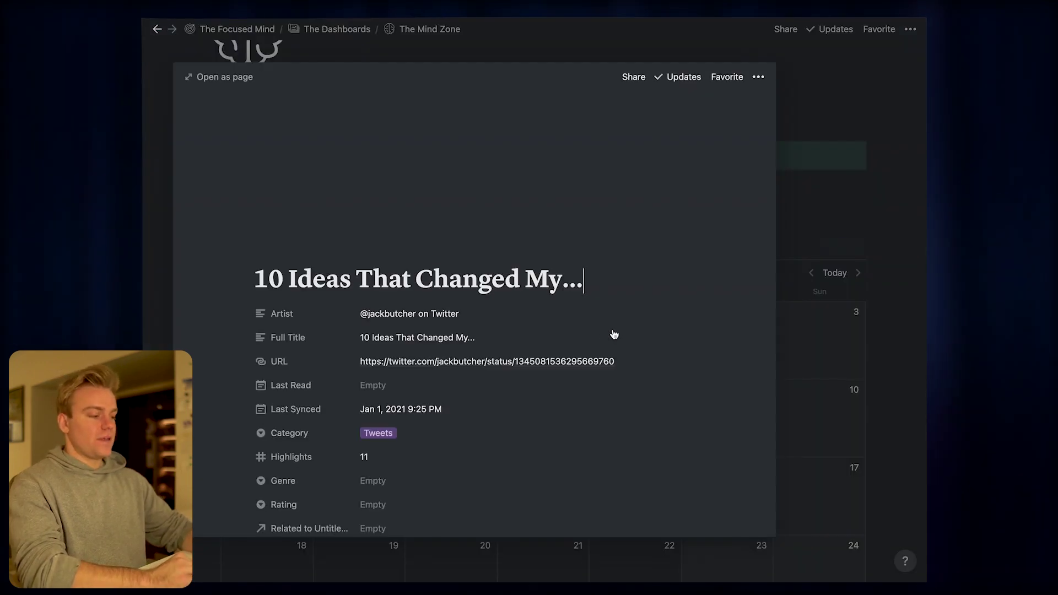
scroll(477, 341, "down", 6)
scroll(476, 341, "down", 3)
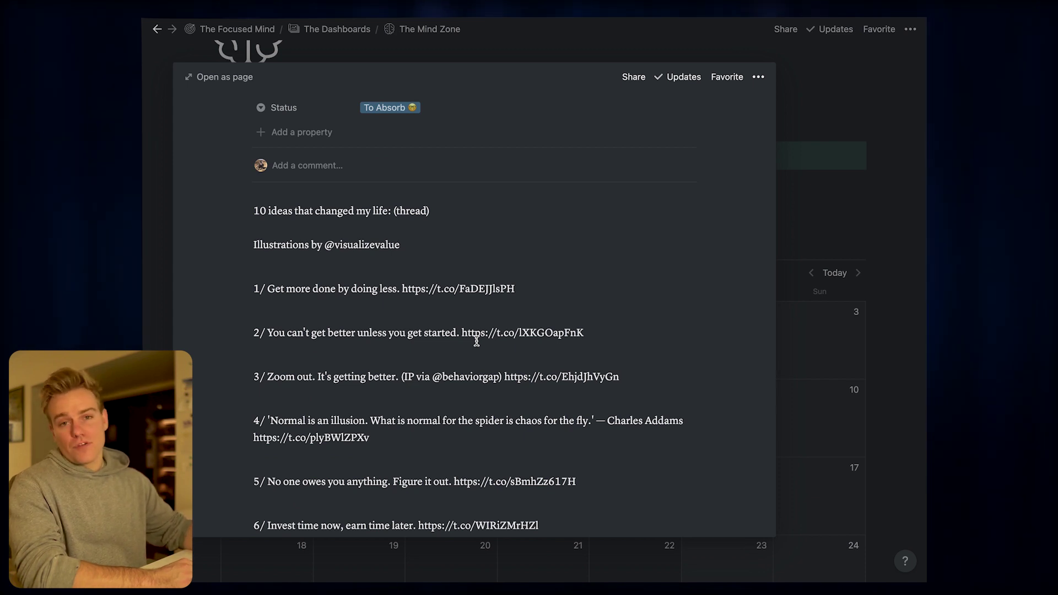
left_click(894, 344)
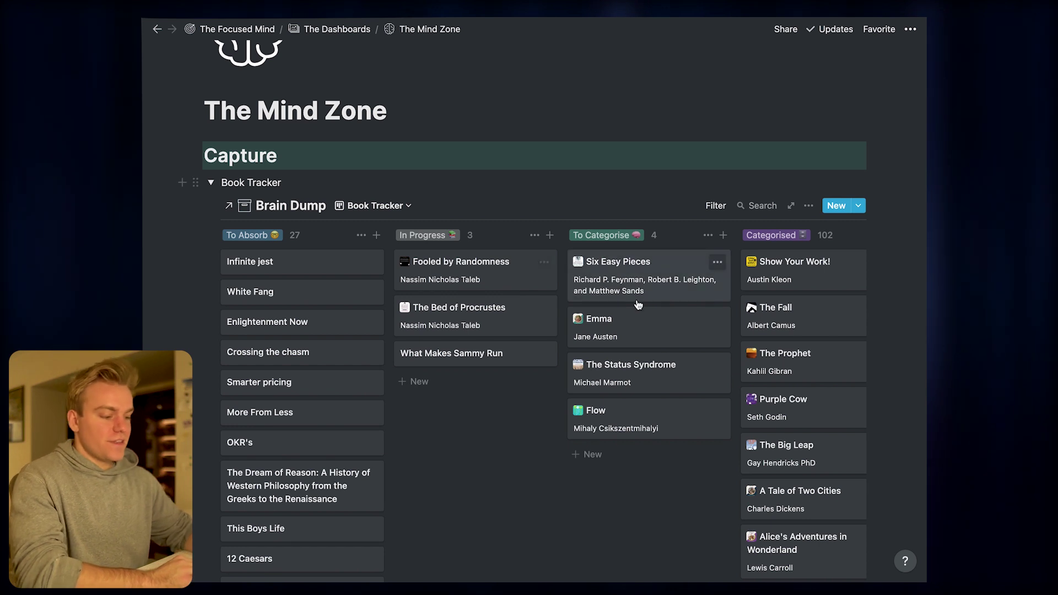
Open The Fall from the Book Tracker's Categorised column and read its saved highlights.
scroll(633, 281, "right", 2)
left_click(749, 312)
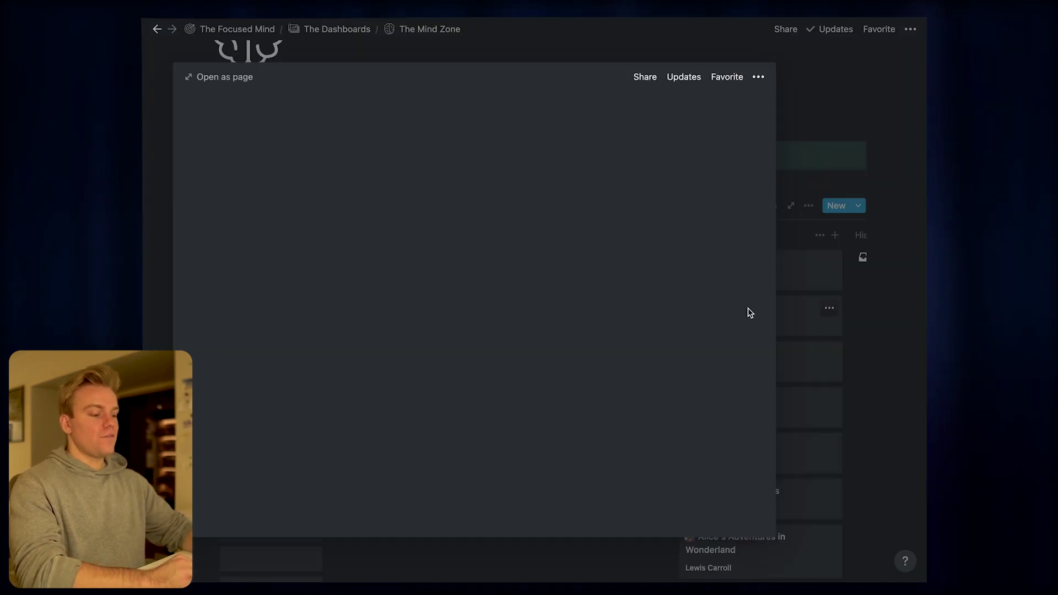
scroll(469, 342, "down", 8)
scroll(470, 342, "down", 4)
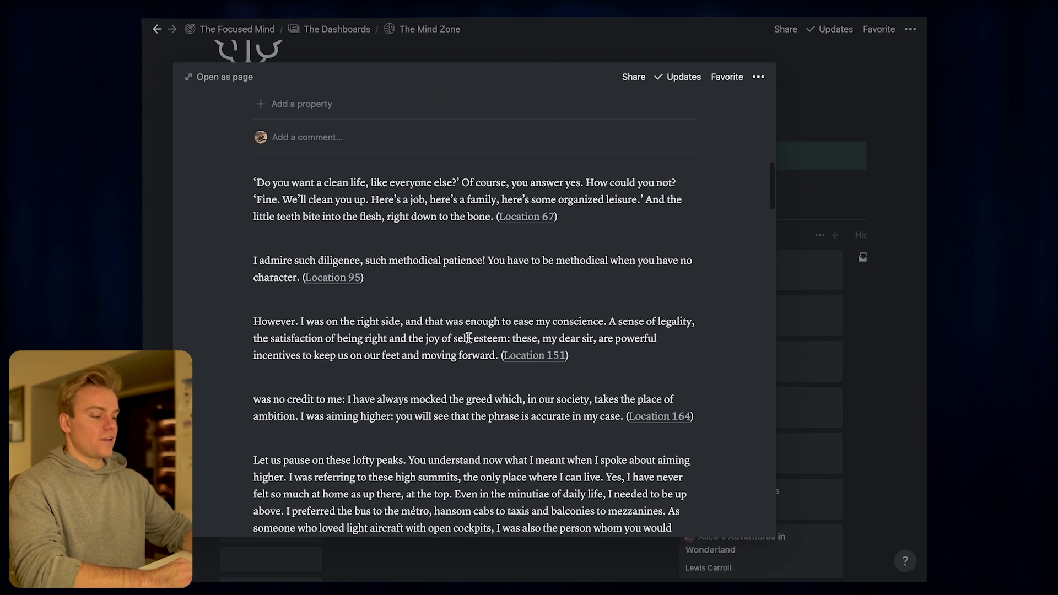
Close The Fall and read the saved highlights of Six Easy Pieces from the Book Tracker's To Categorise column.
left_click(878, 338)
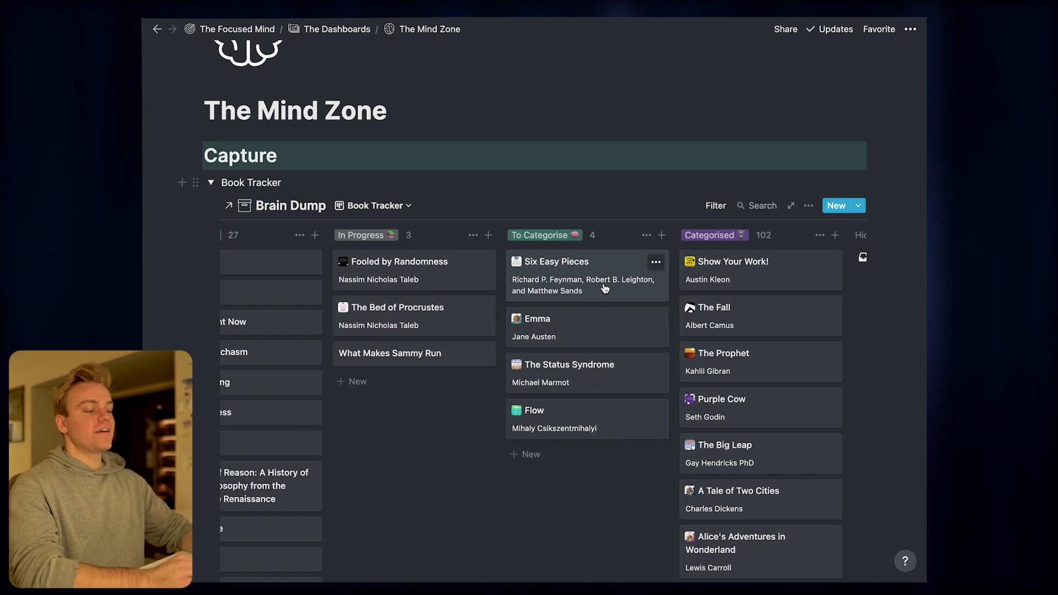
left_click(605, 287)
scroll(522, 360, "down", 10)
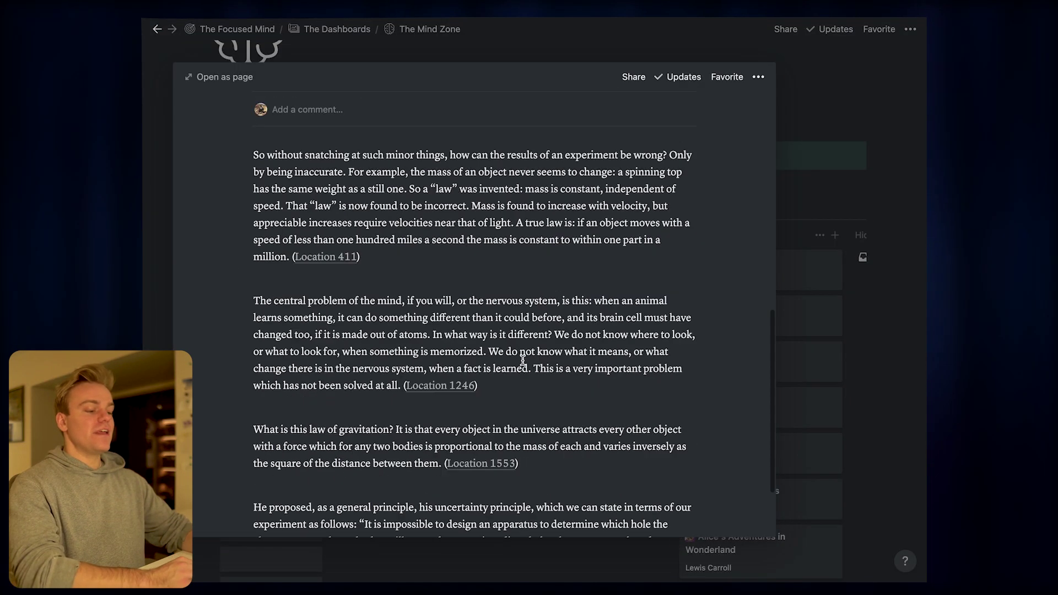
left_click(903, 336)
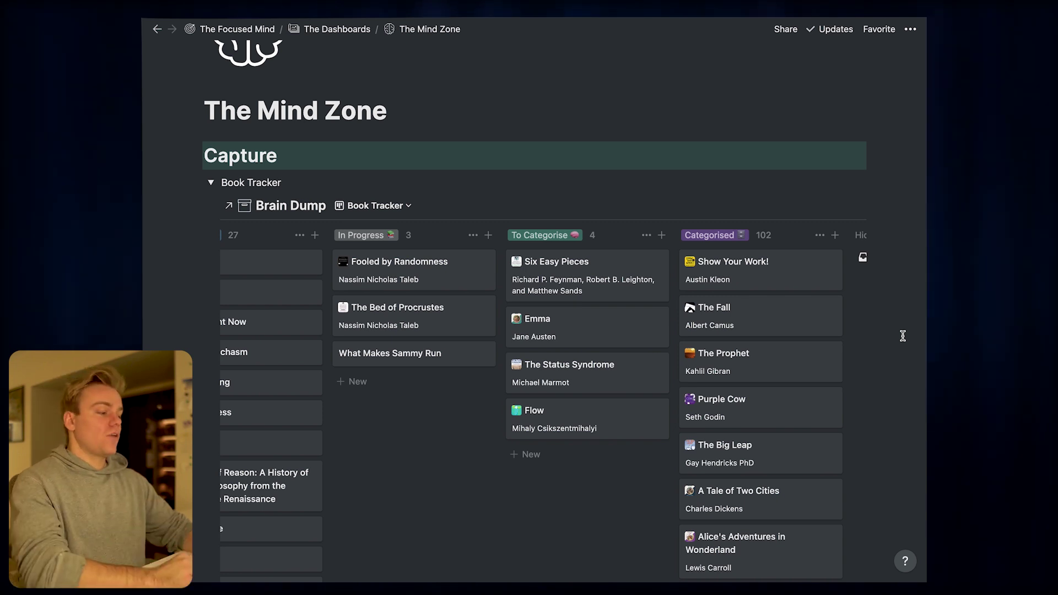
Expand the To Categorise list under Curate, compare it with the Book Tracker's To Categorise column, and leave the tracker collapsed.
left_click(211, 182)
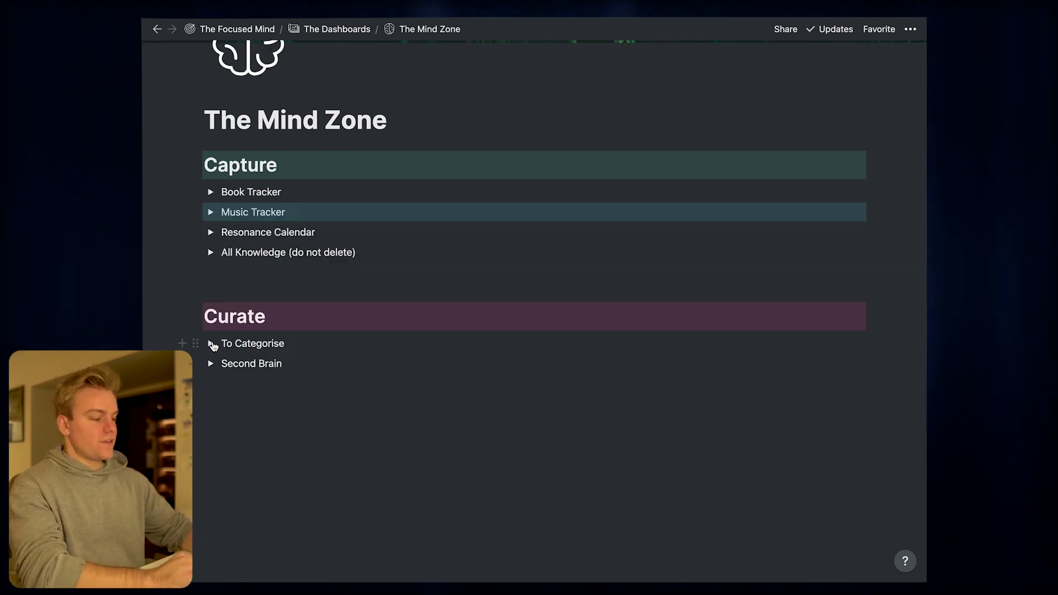
left_click(213, 344)
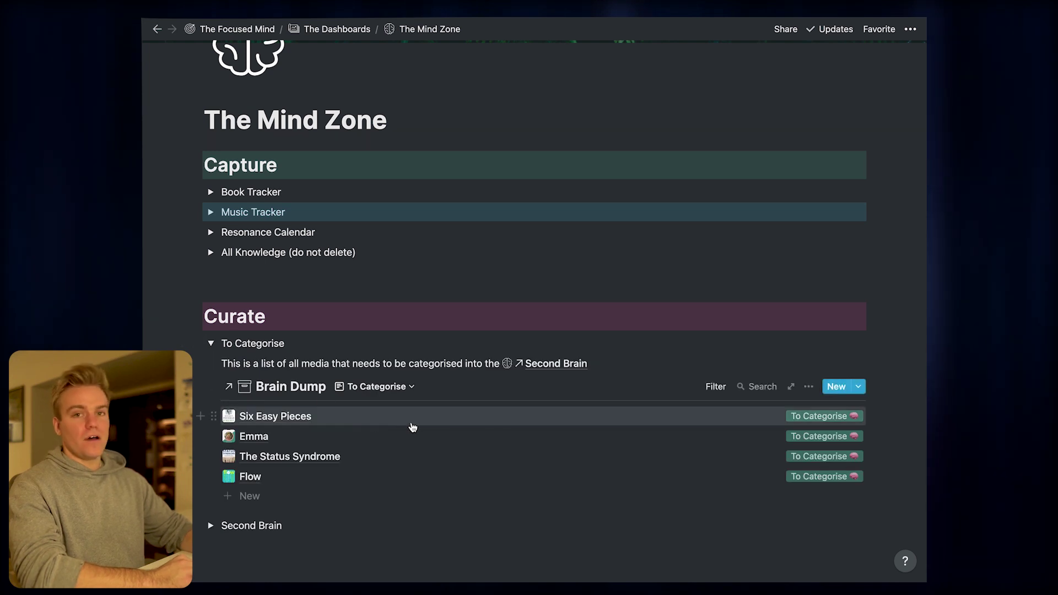
left_click(210, 192)
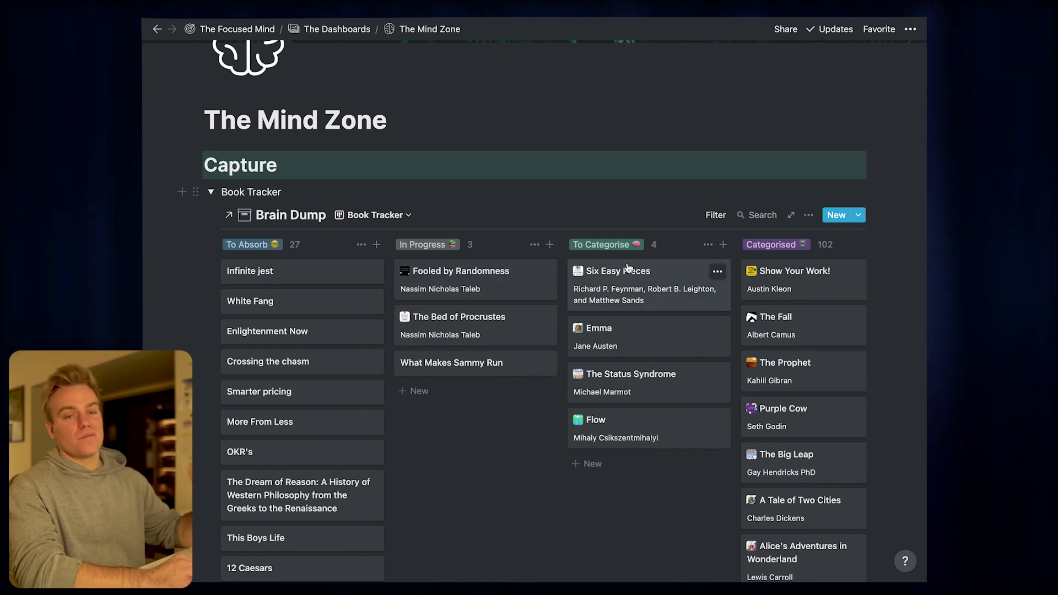
left_click(210, 192)
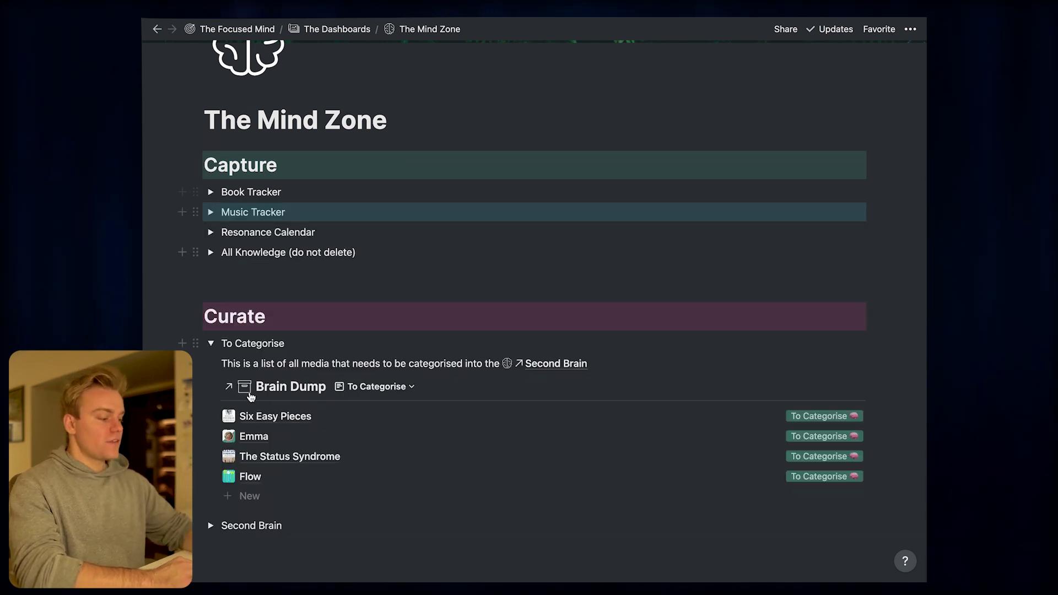
Expand the Second Brain under Curate and look over the quotes in its Master List view.
scroll(298, 399, "down", 1)
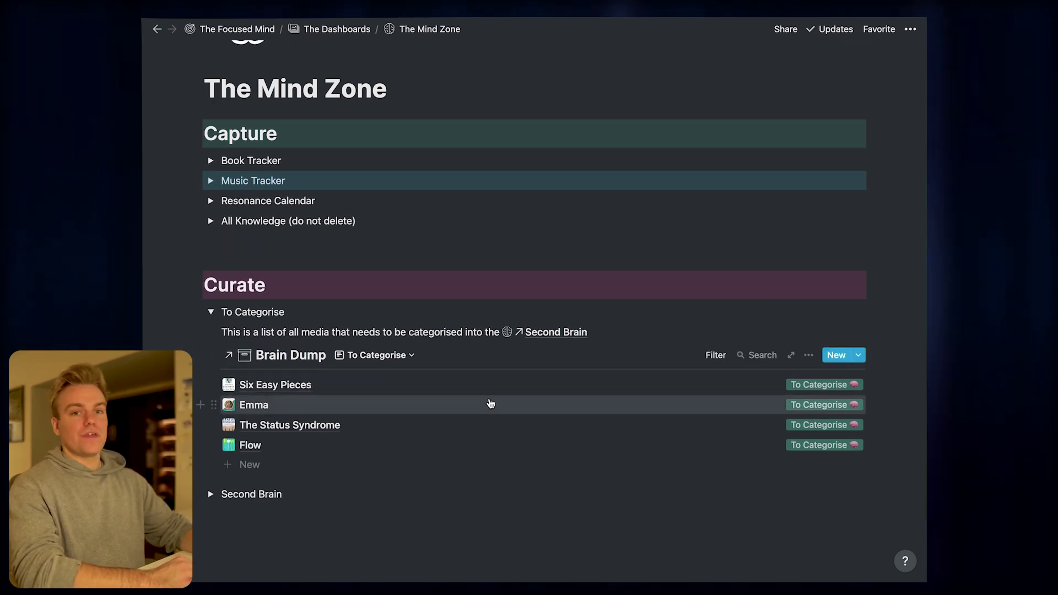
scroll(475, 444, "down", 2)
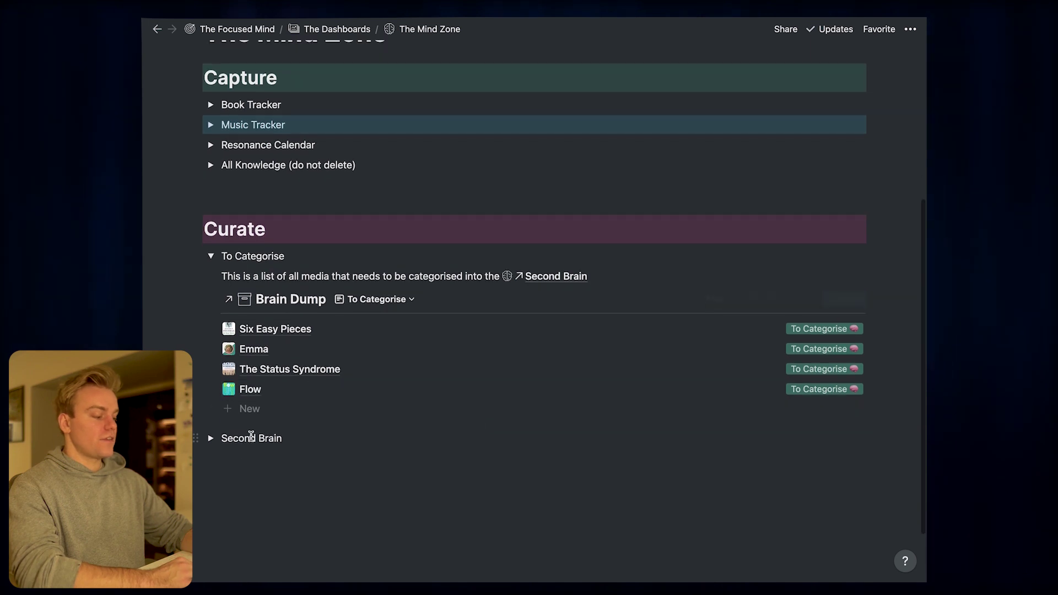
left_click(210, 437)
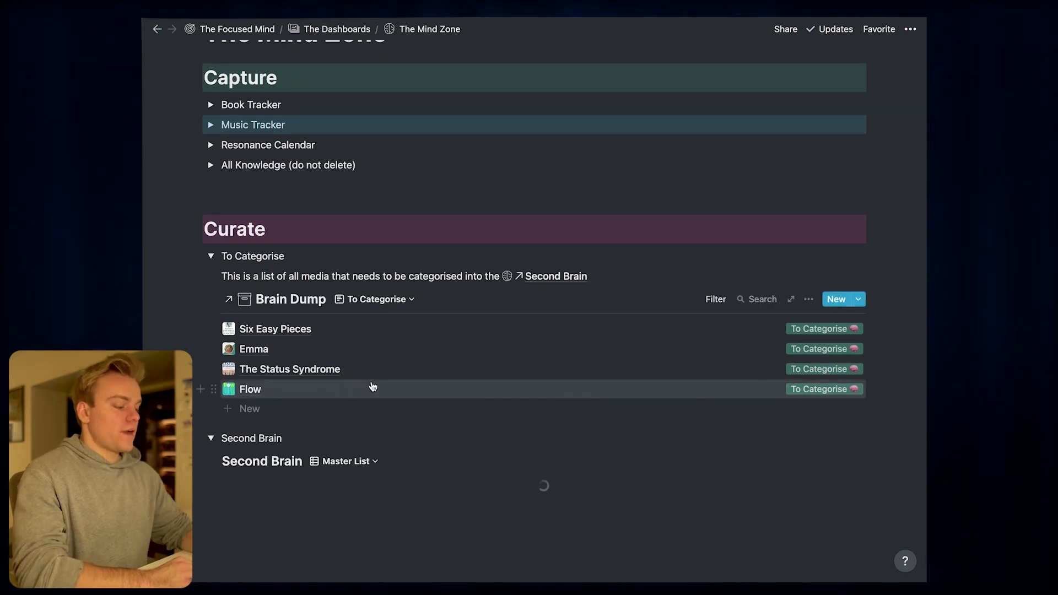
scroll(371, 386, "down", 1)
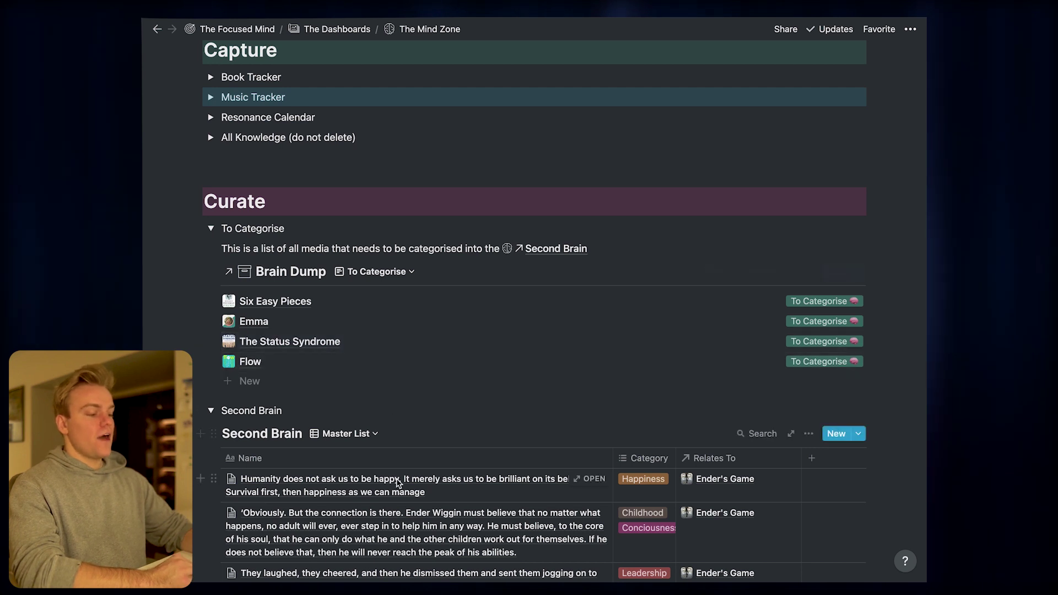
scroll(407, 430, "down", 2)
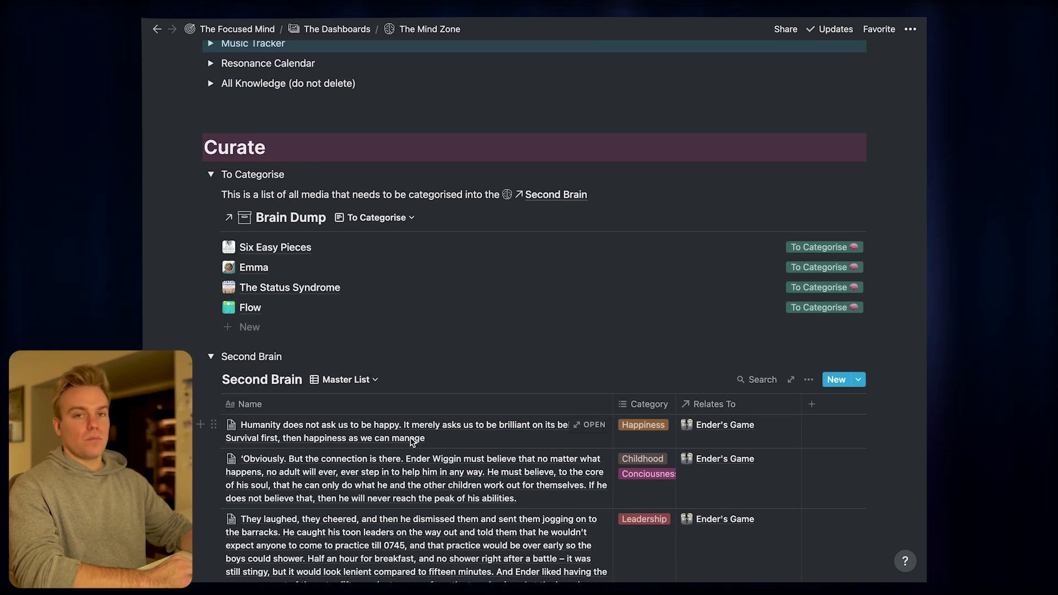
scroll(411, 441, "down", 1)
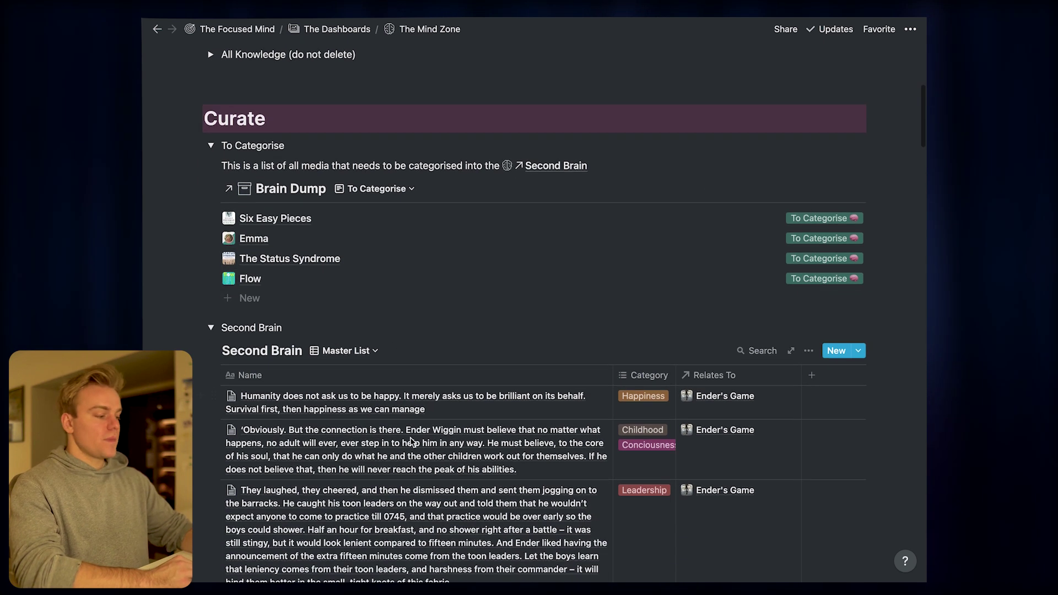
Open Flow from the To Categorise list, copy its "Learning to enjoy immediate experience" highlight without the location link, and close the page.
left_click(342, 282)
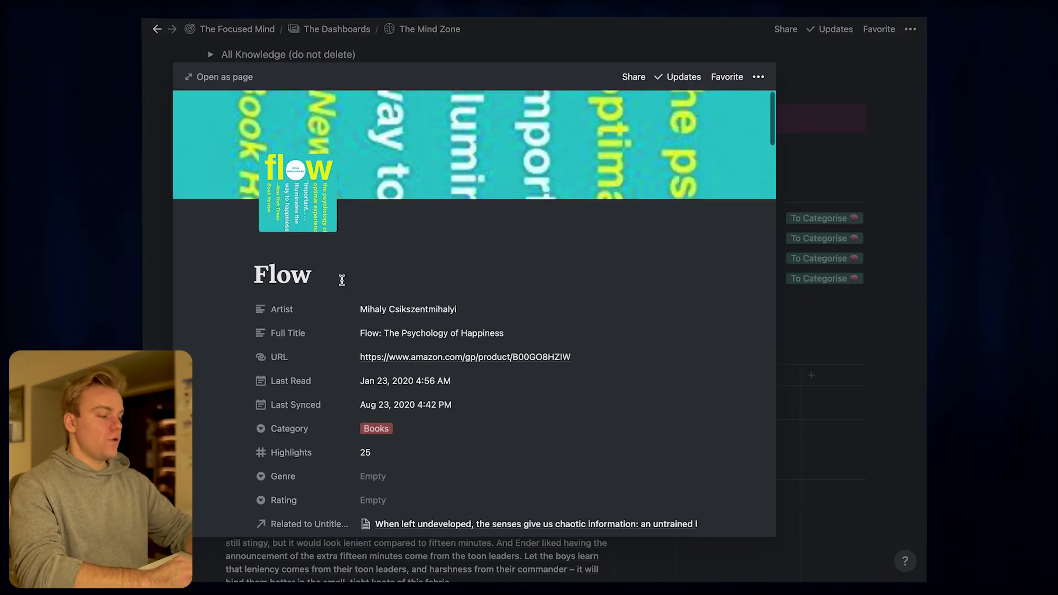
scroll(342, 281, "down", 5)
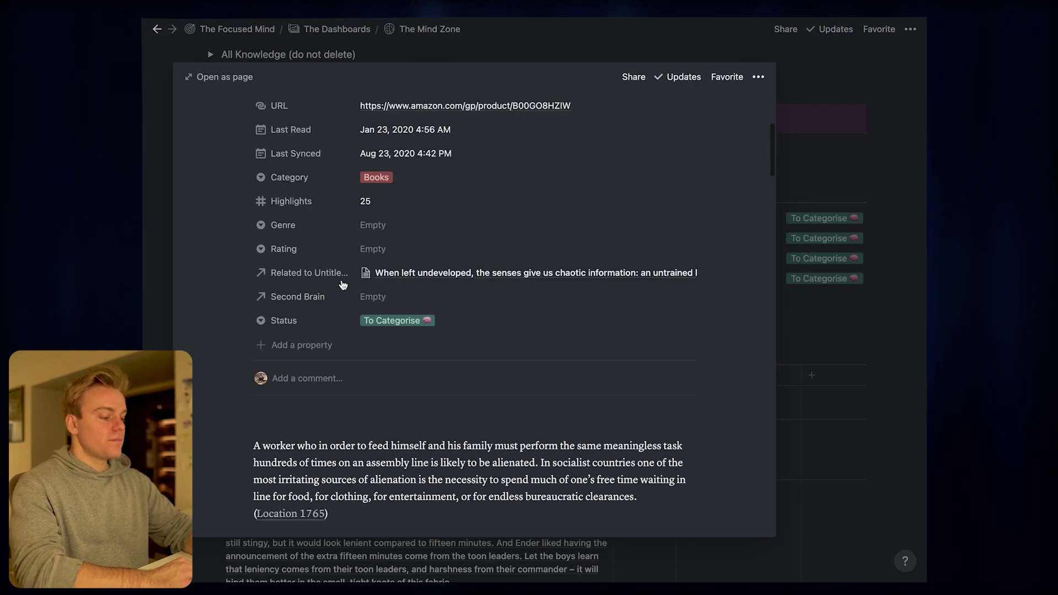
scroll(342, 282, "down", 10)
scroll(342, 280, "down", 1)
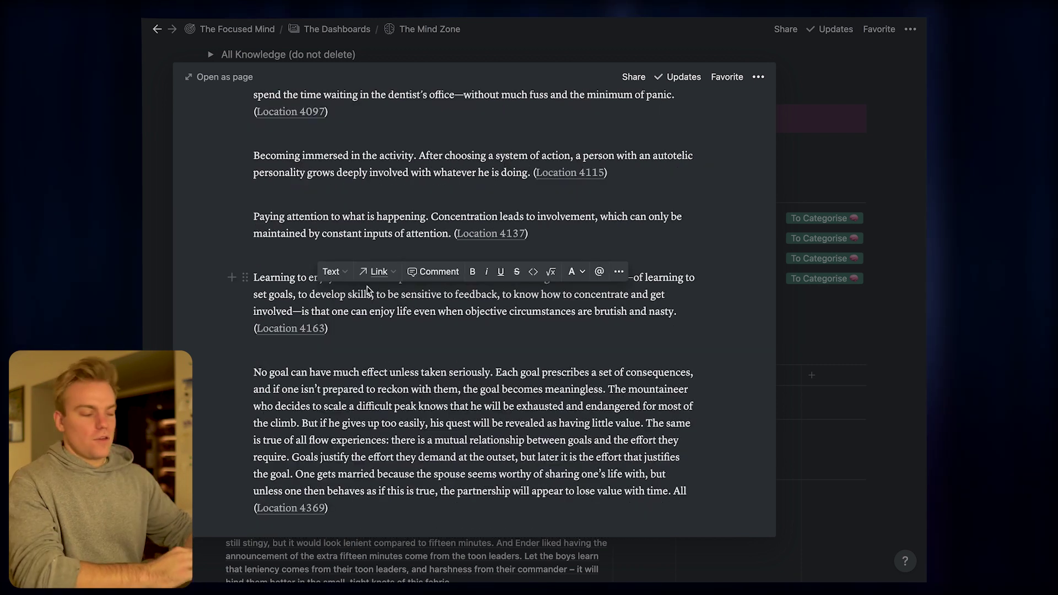
left_click(399, 309)
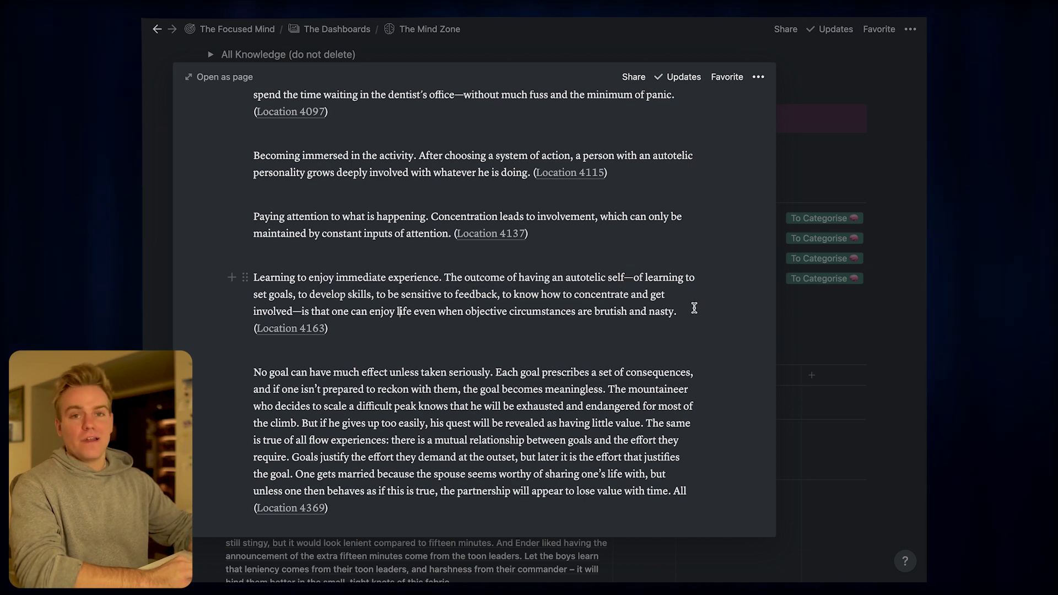
left_click_drag(681, 311, 253, 277)
key("ctrl+c")
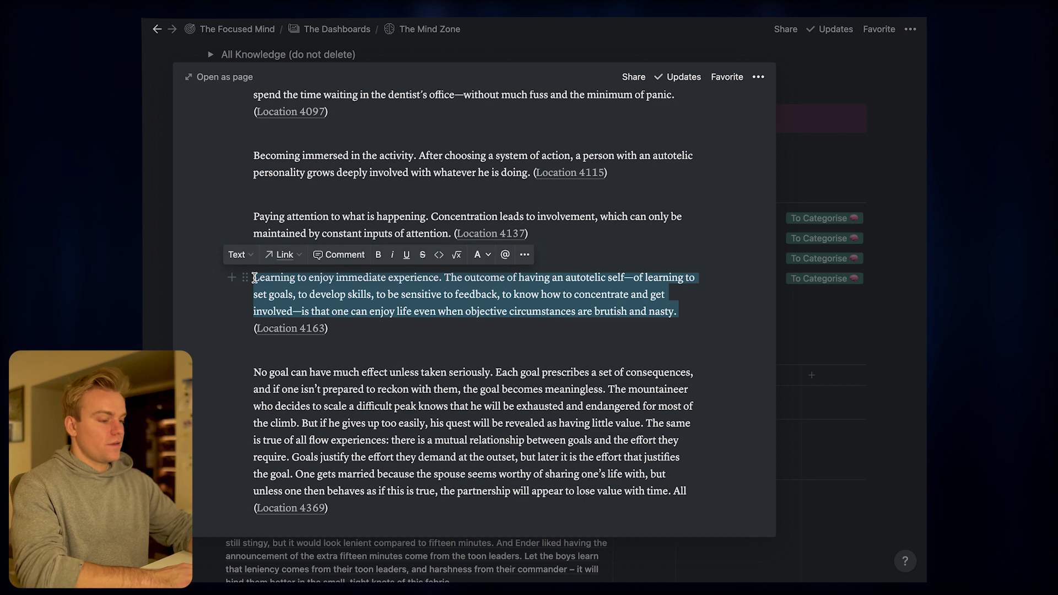
left_click(857, 324)
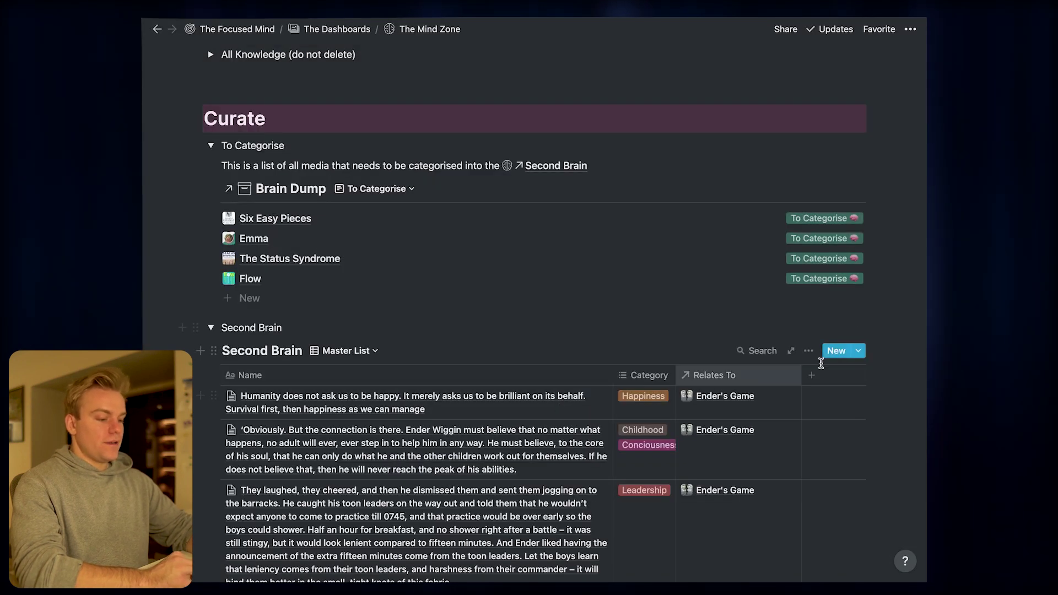
Create a new Second Brain entry with the copied Flow quote as both its title and its body text.
left_click(835, 351)
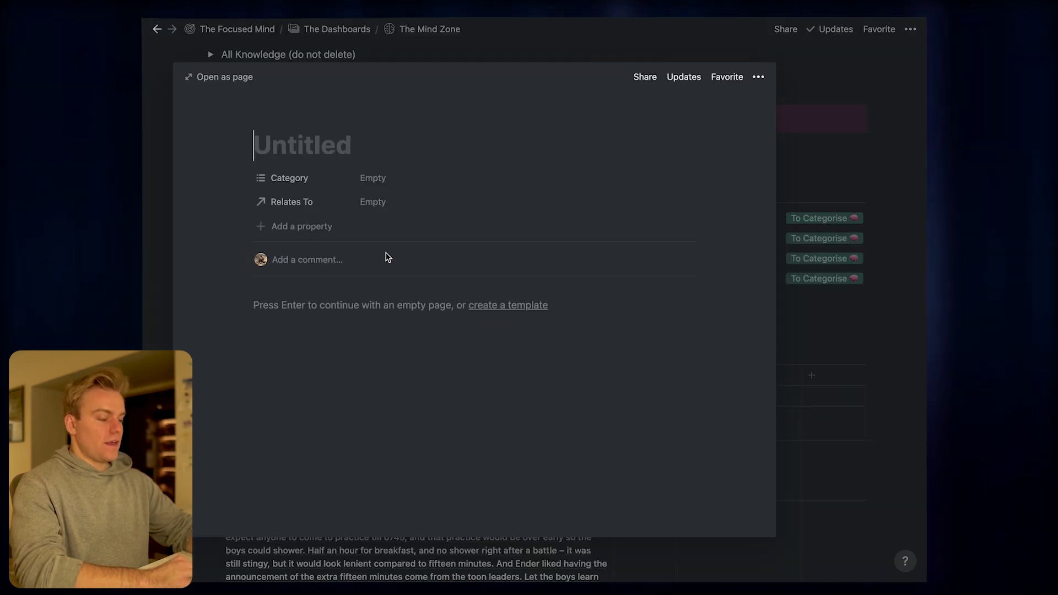
key("ctrl+v")
scroll(388, 259, "down", 3)
key("Return")
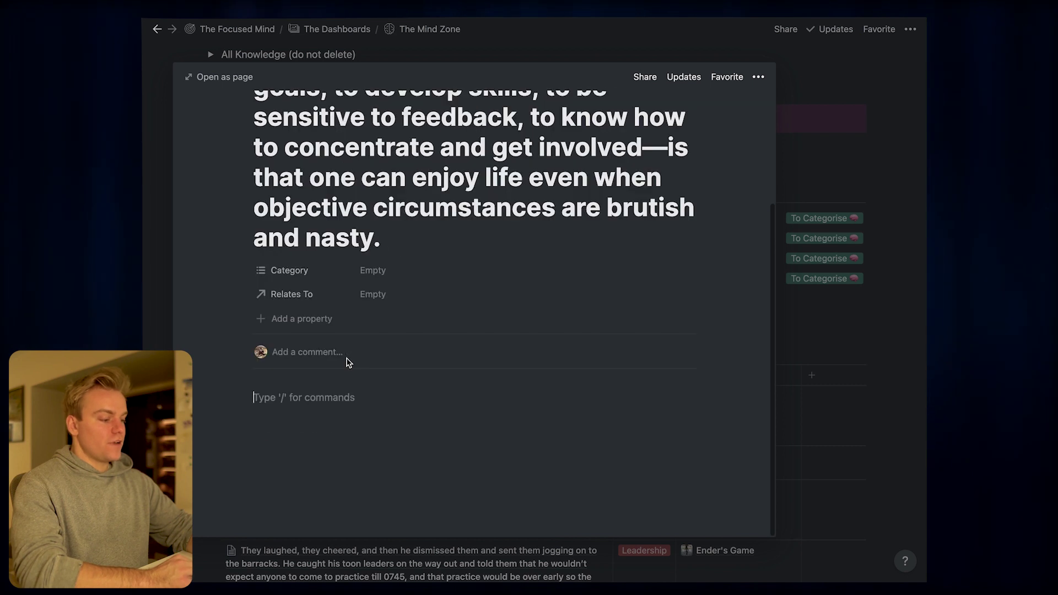
key("ctrl+v")
scroll(369, 221, "up", 1)
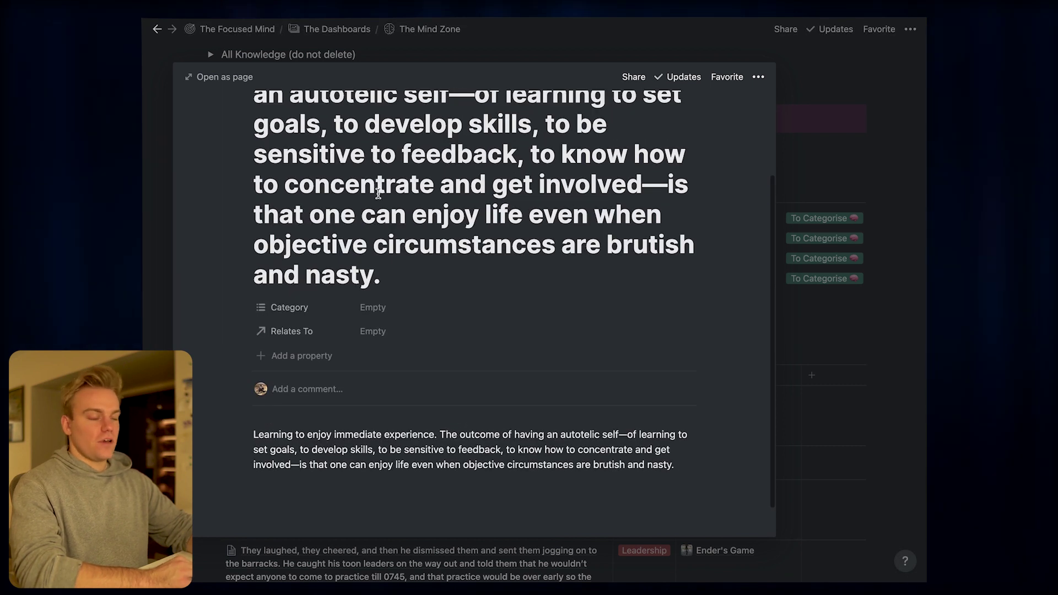
scroll(378, 192, "down", 1)
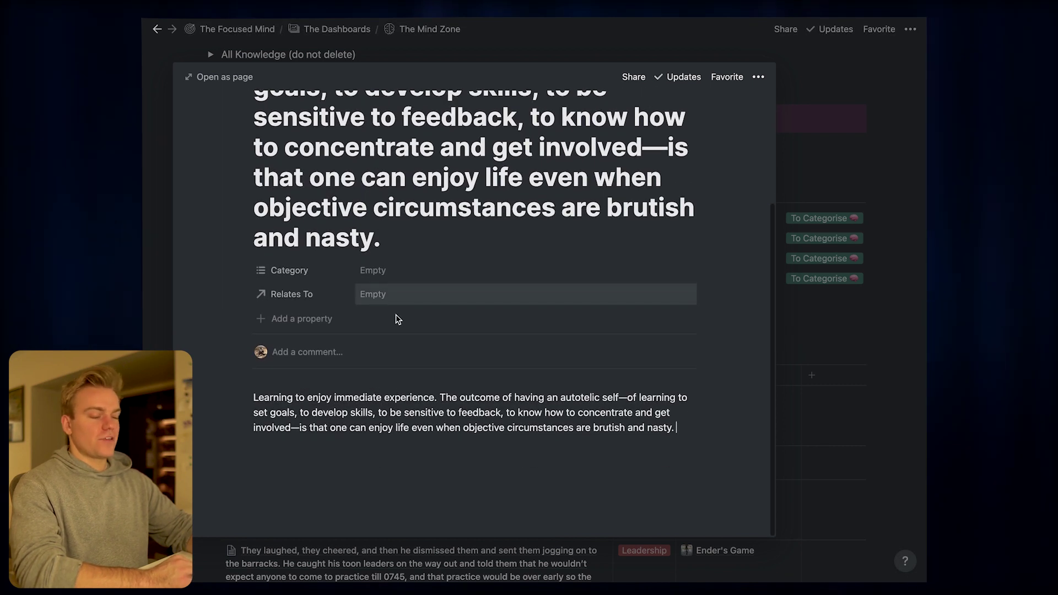
Bold the body quote and add the note "Focusing on your own feedback loop is surely better for your quality of life." below it.
triple_click(387, 412)
key("ctrl+b")
left_click(483, 458)
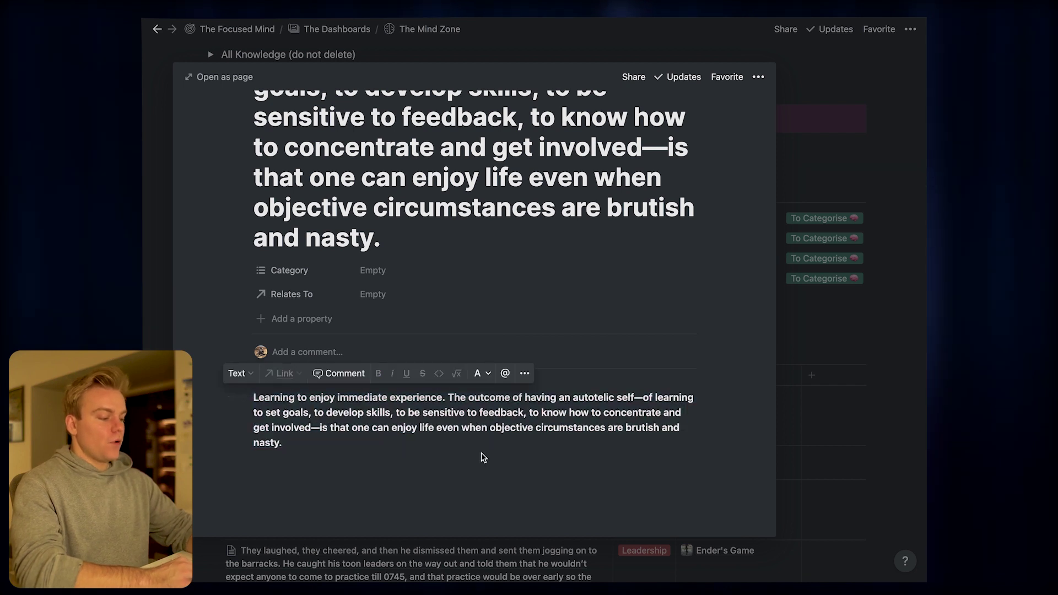
key("Return")
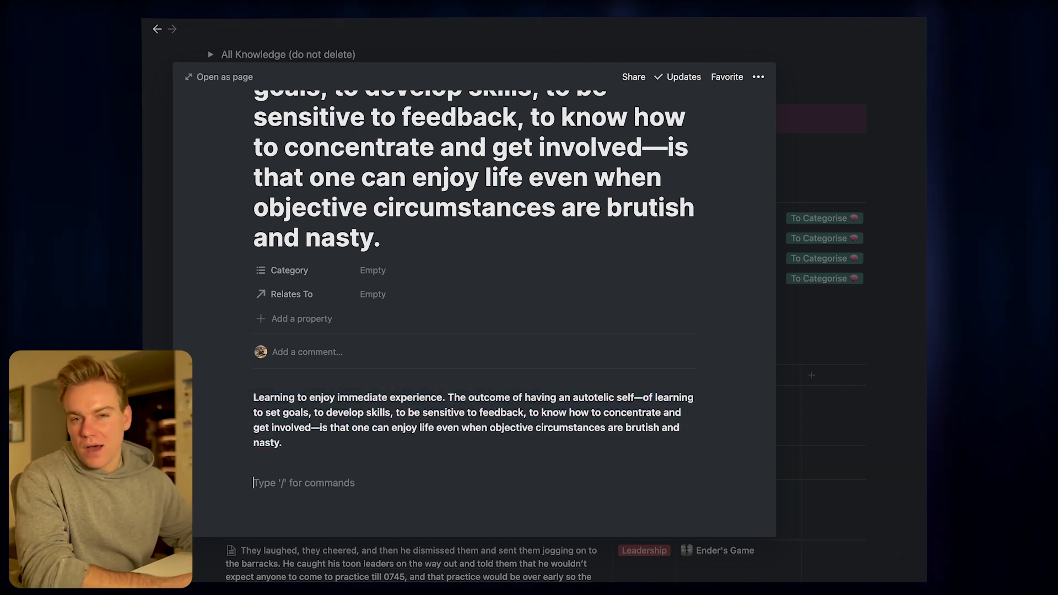
type("Focusing on your own feedback loop is surely better for your quality of life.")
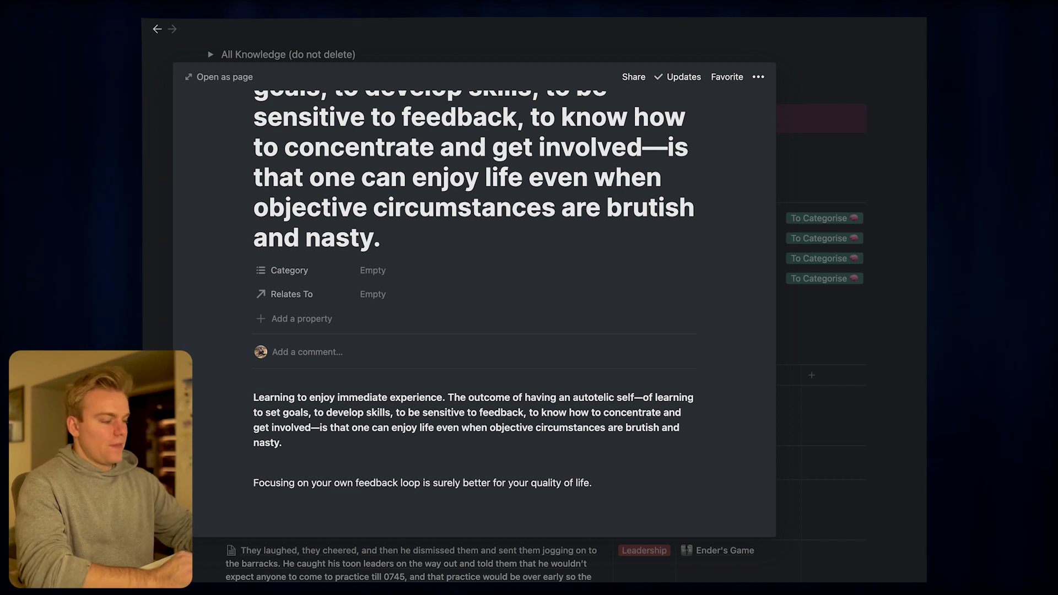
Set the new entry's Category to Conciousness and Growth.
left_click(413, 270)
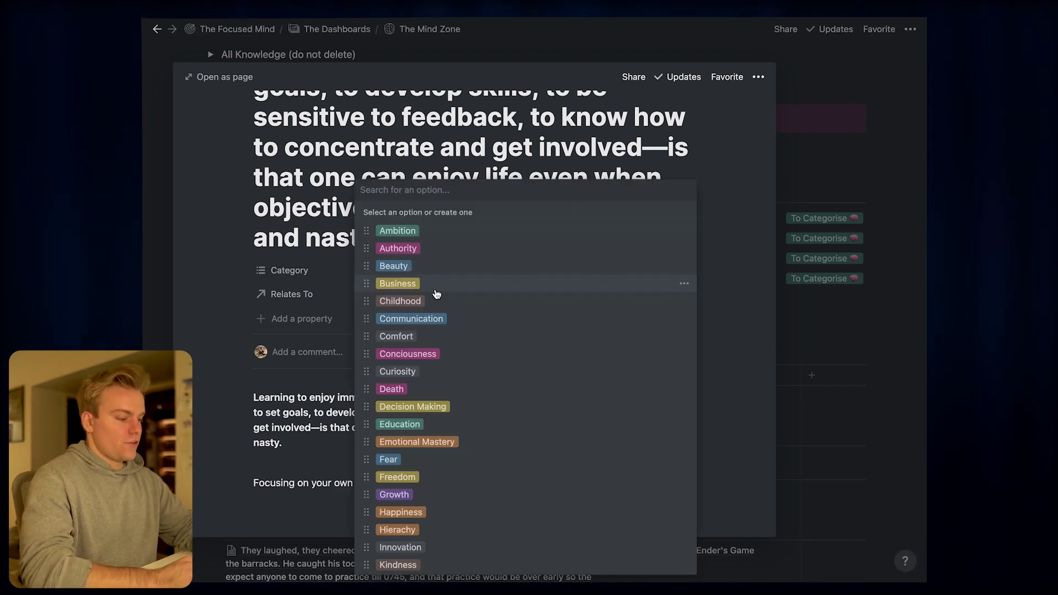
left_click(439, 354)
scroll(493, 422, "down", 2)
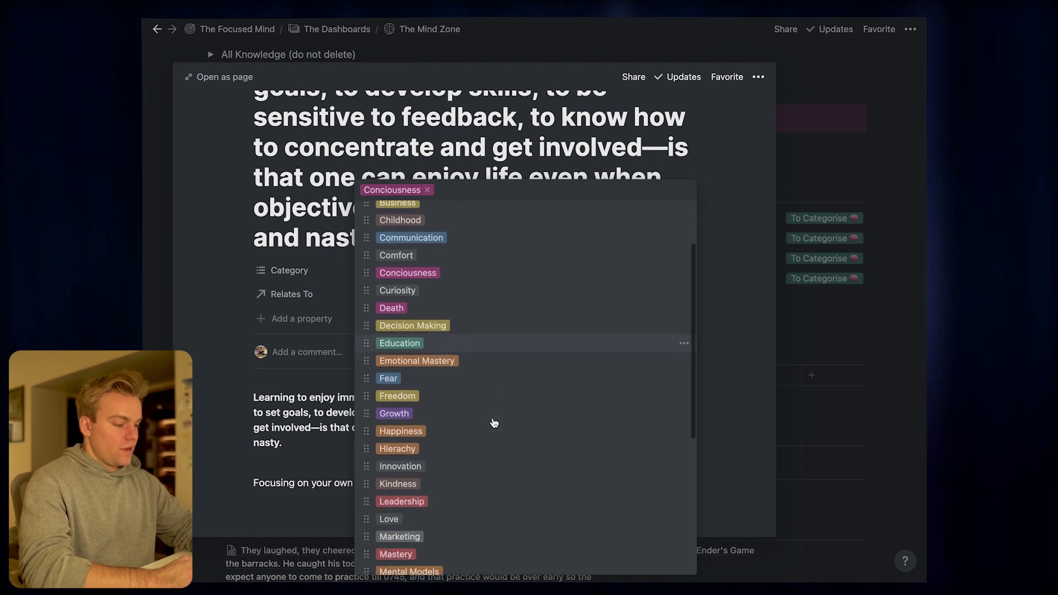
left_click(485, 419)
left_click(744, 361)
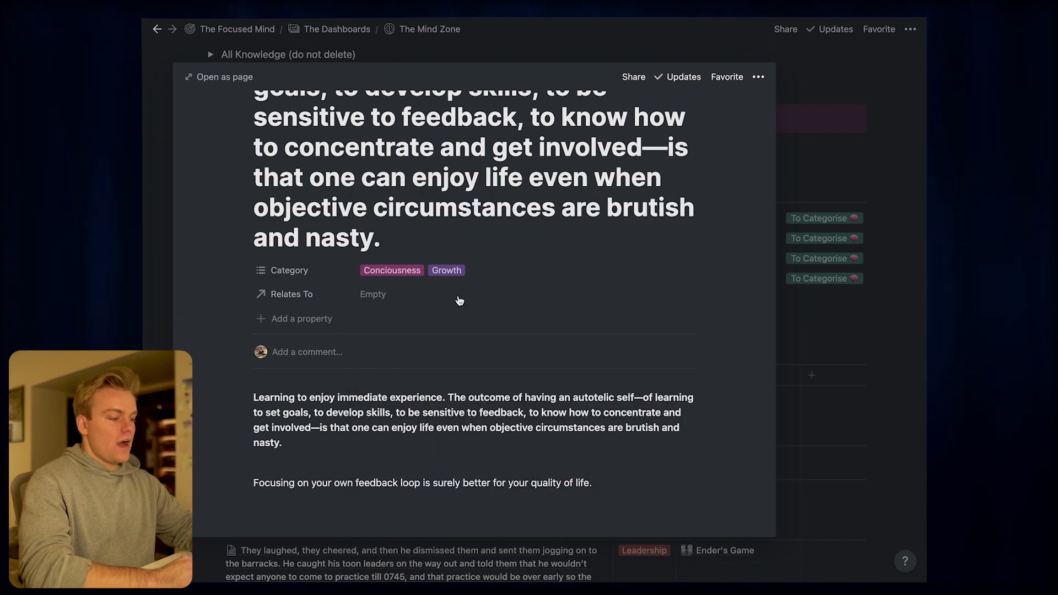
Relate the new entry to the book Flow through Relates To and close the entry.
left_click(460, 300)
type("flow")
left_click(422, 334)
left_click(817, 430)
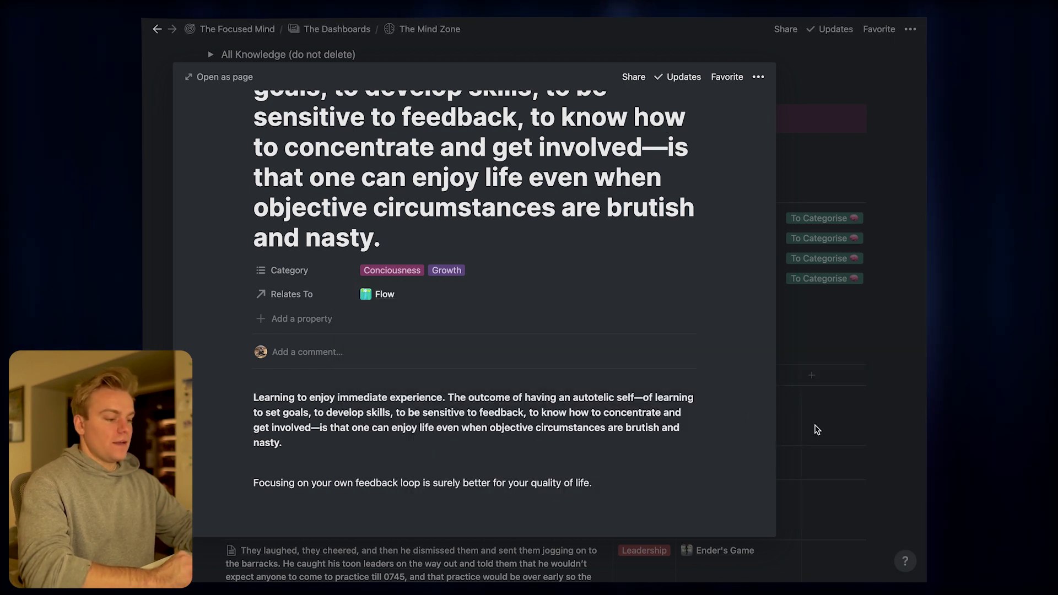
left_click(817, 429)
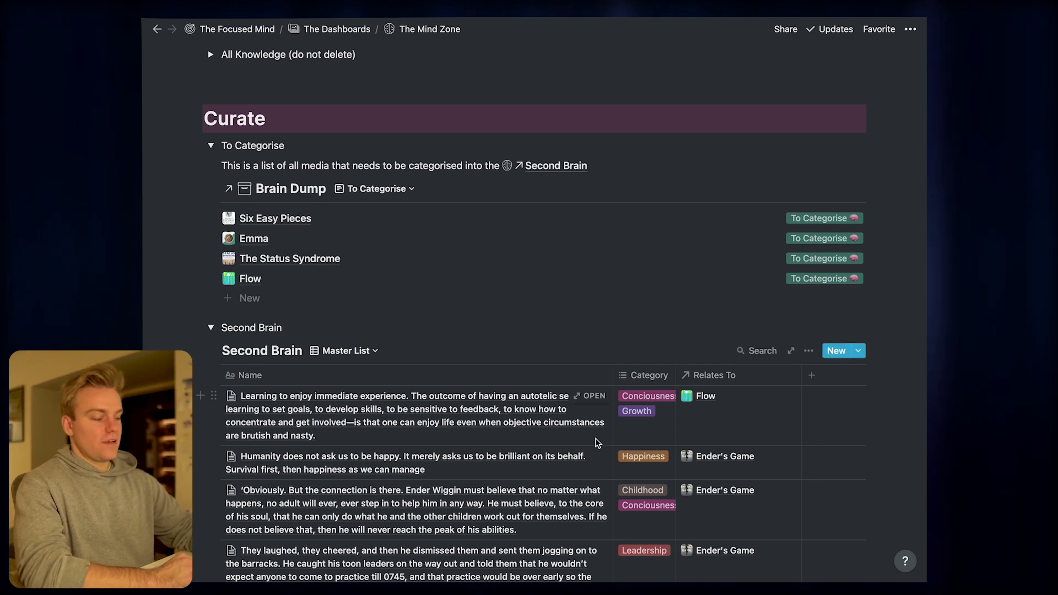
Switch the Second Brain to its Notecards view and look over the quote cards.
scroll(407, 374, "down", 2)
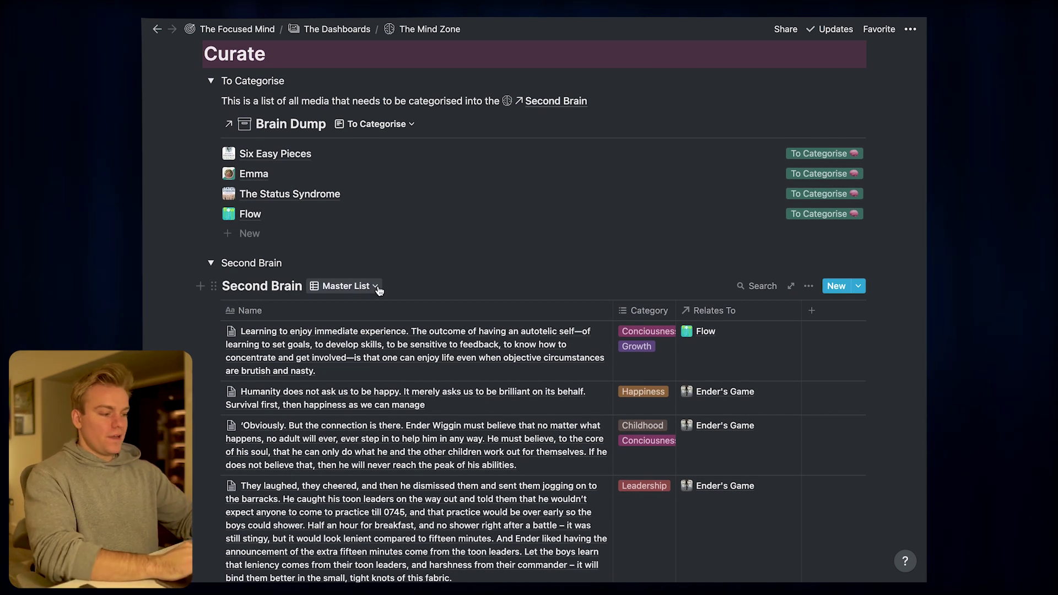
left_click(377, 288)
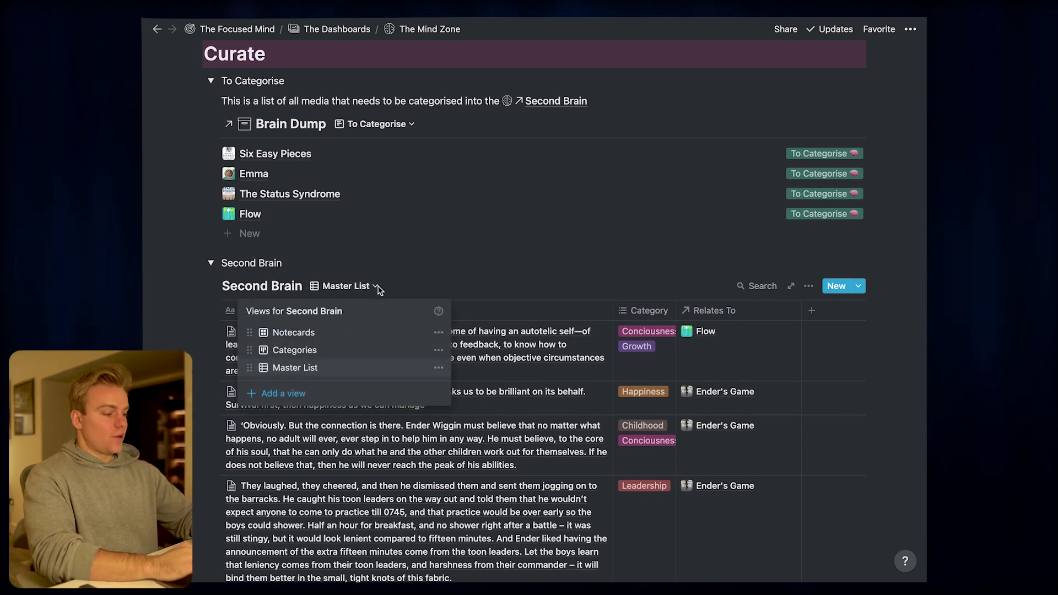
left_click(342, 332)
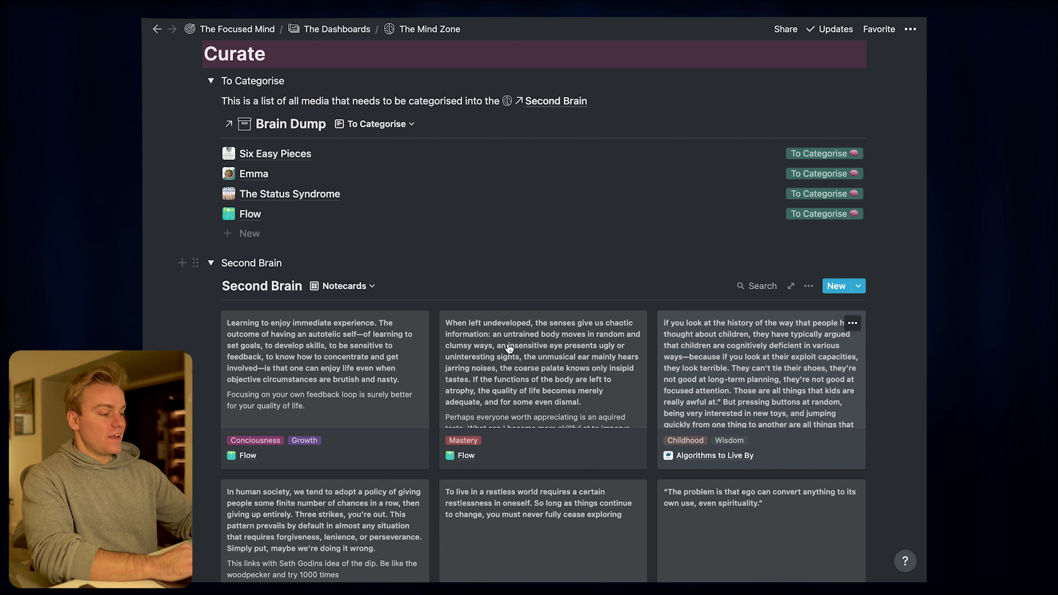
Switch the Second Brain to its Categories view, then open the first Ambition quote briefly and close it.
left_click(339, 286)
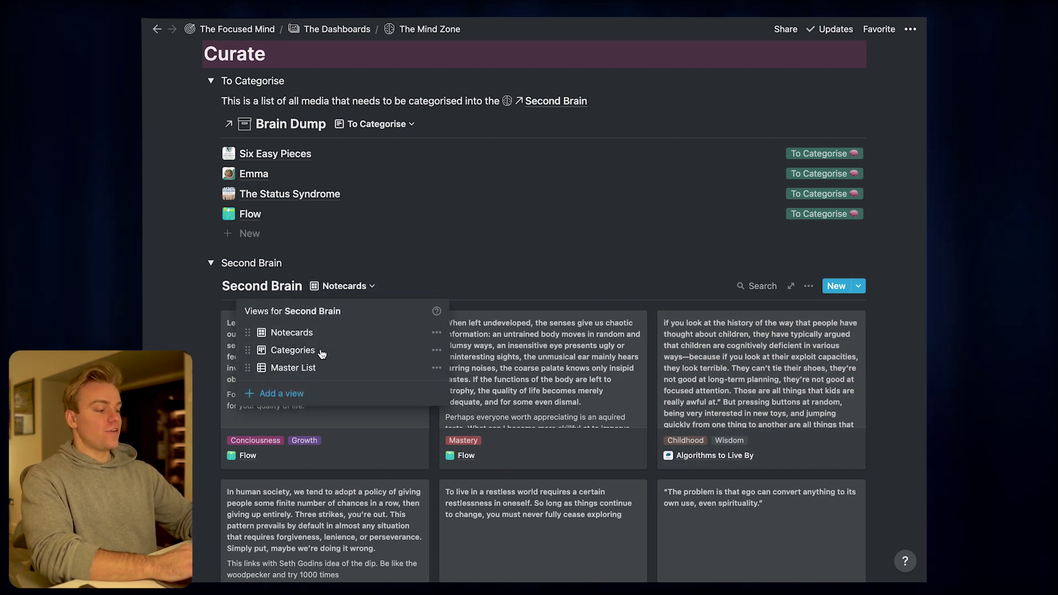
left_click(319, 353)
left_click(354, 359)
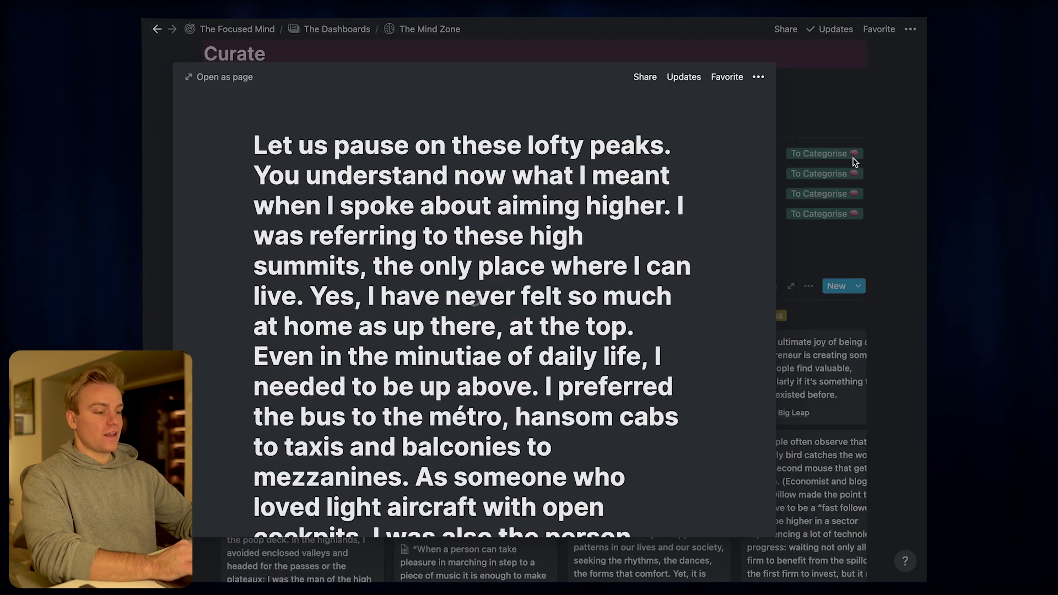
left_click(846, 246)
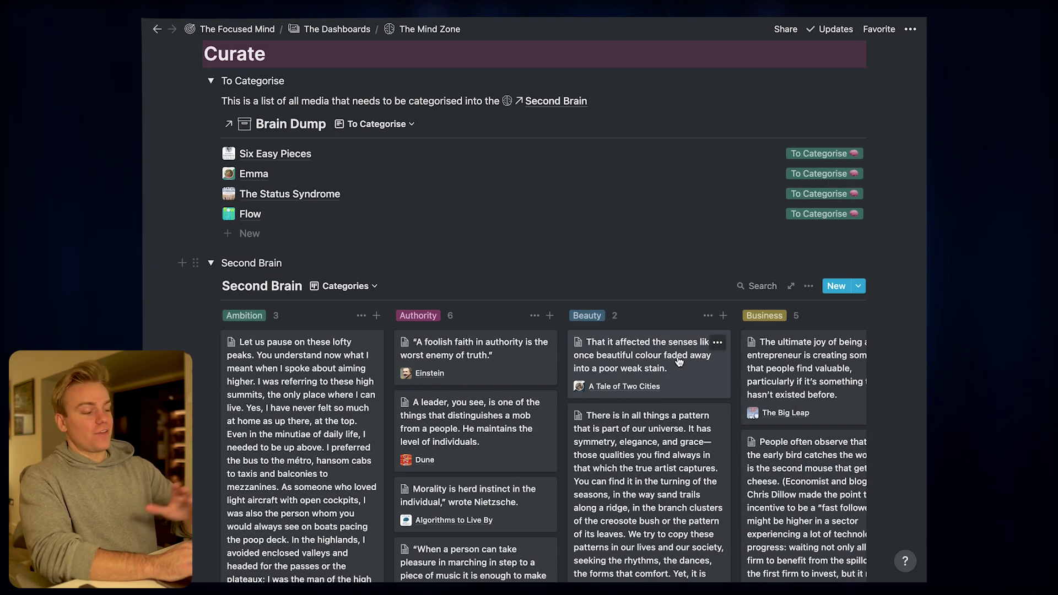